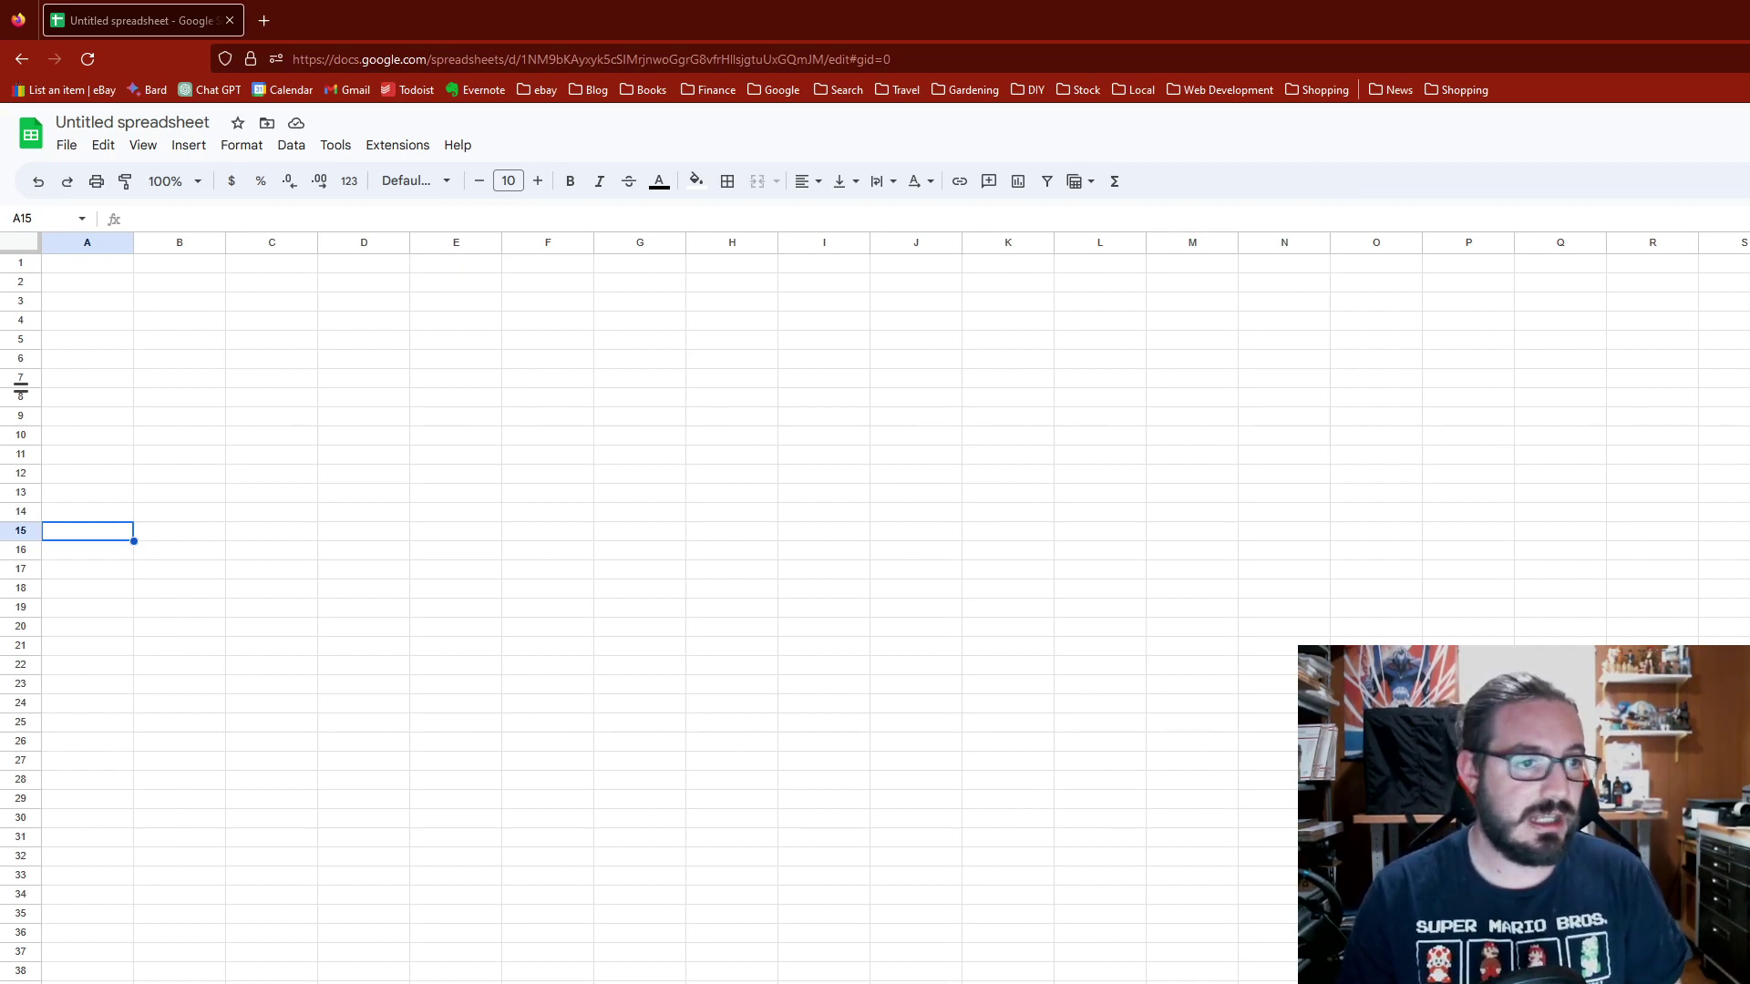
Step: Zoom the sheet in and enter 10000001 in A1, then prefix it with RH to make RH10000001
{"action": "left_click", "coordinate": [139, 422]}
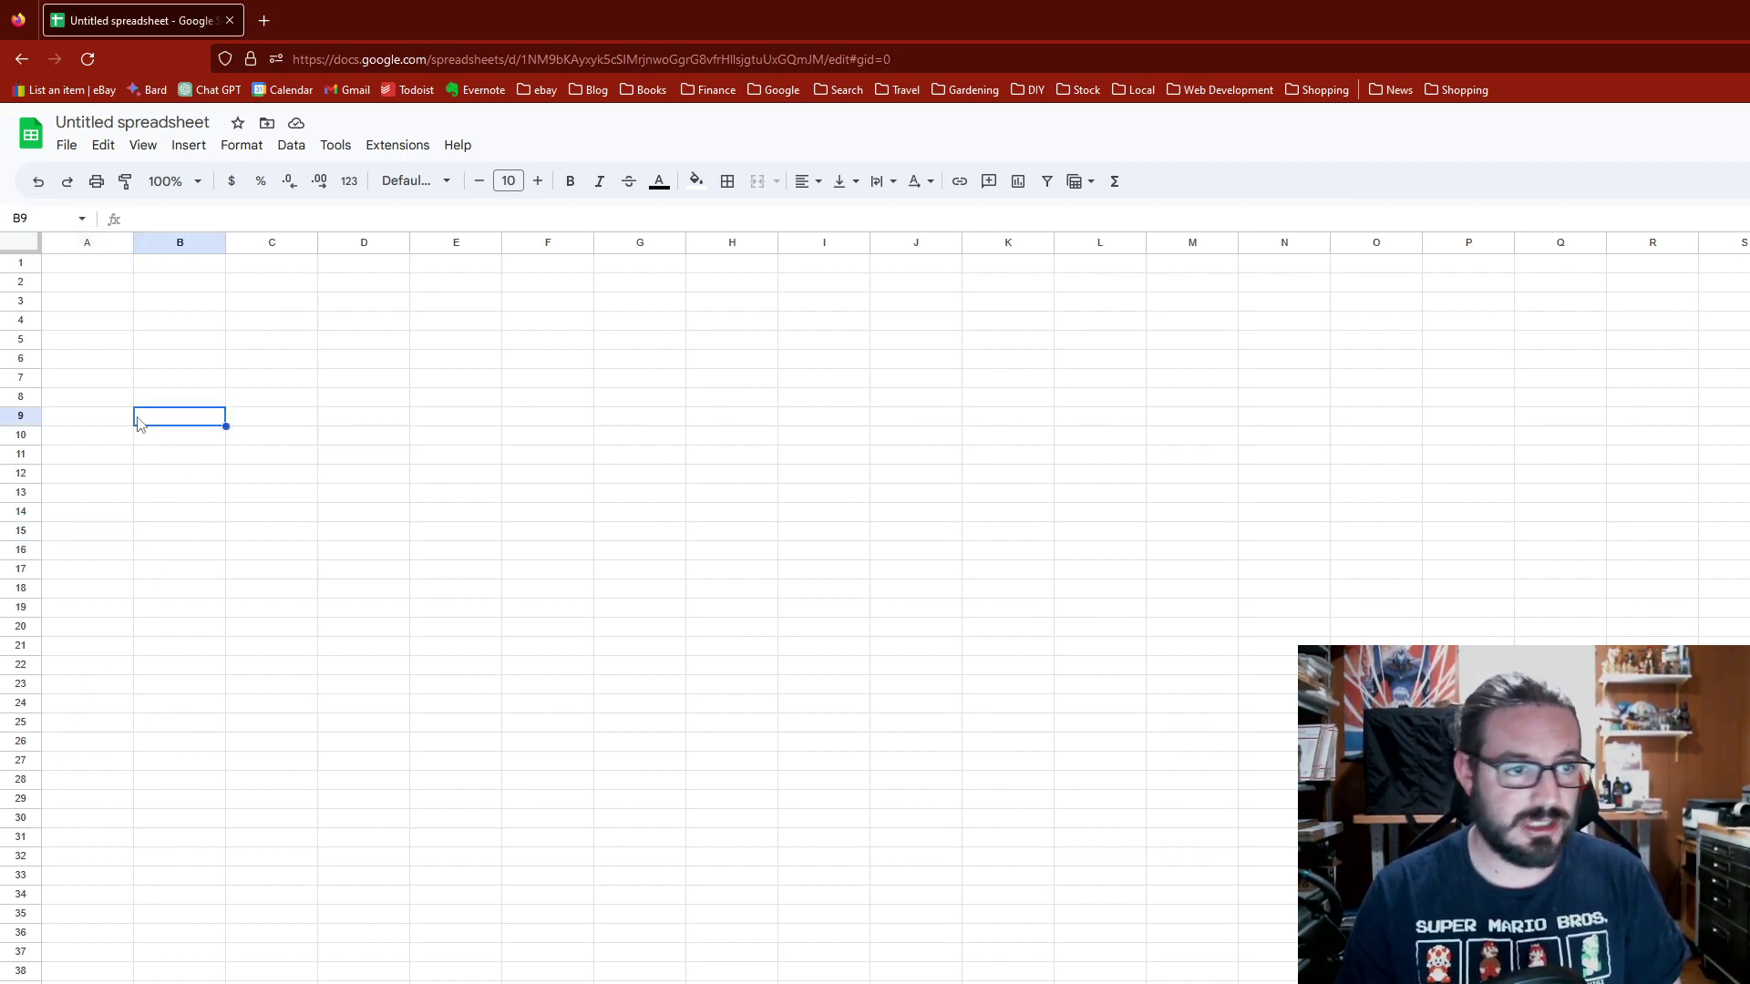
{"action": "left_click", "coordinate": [82, 266]}
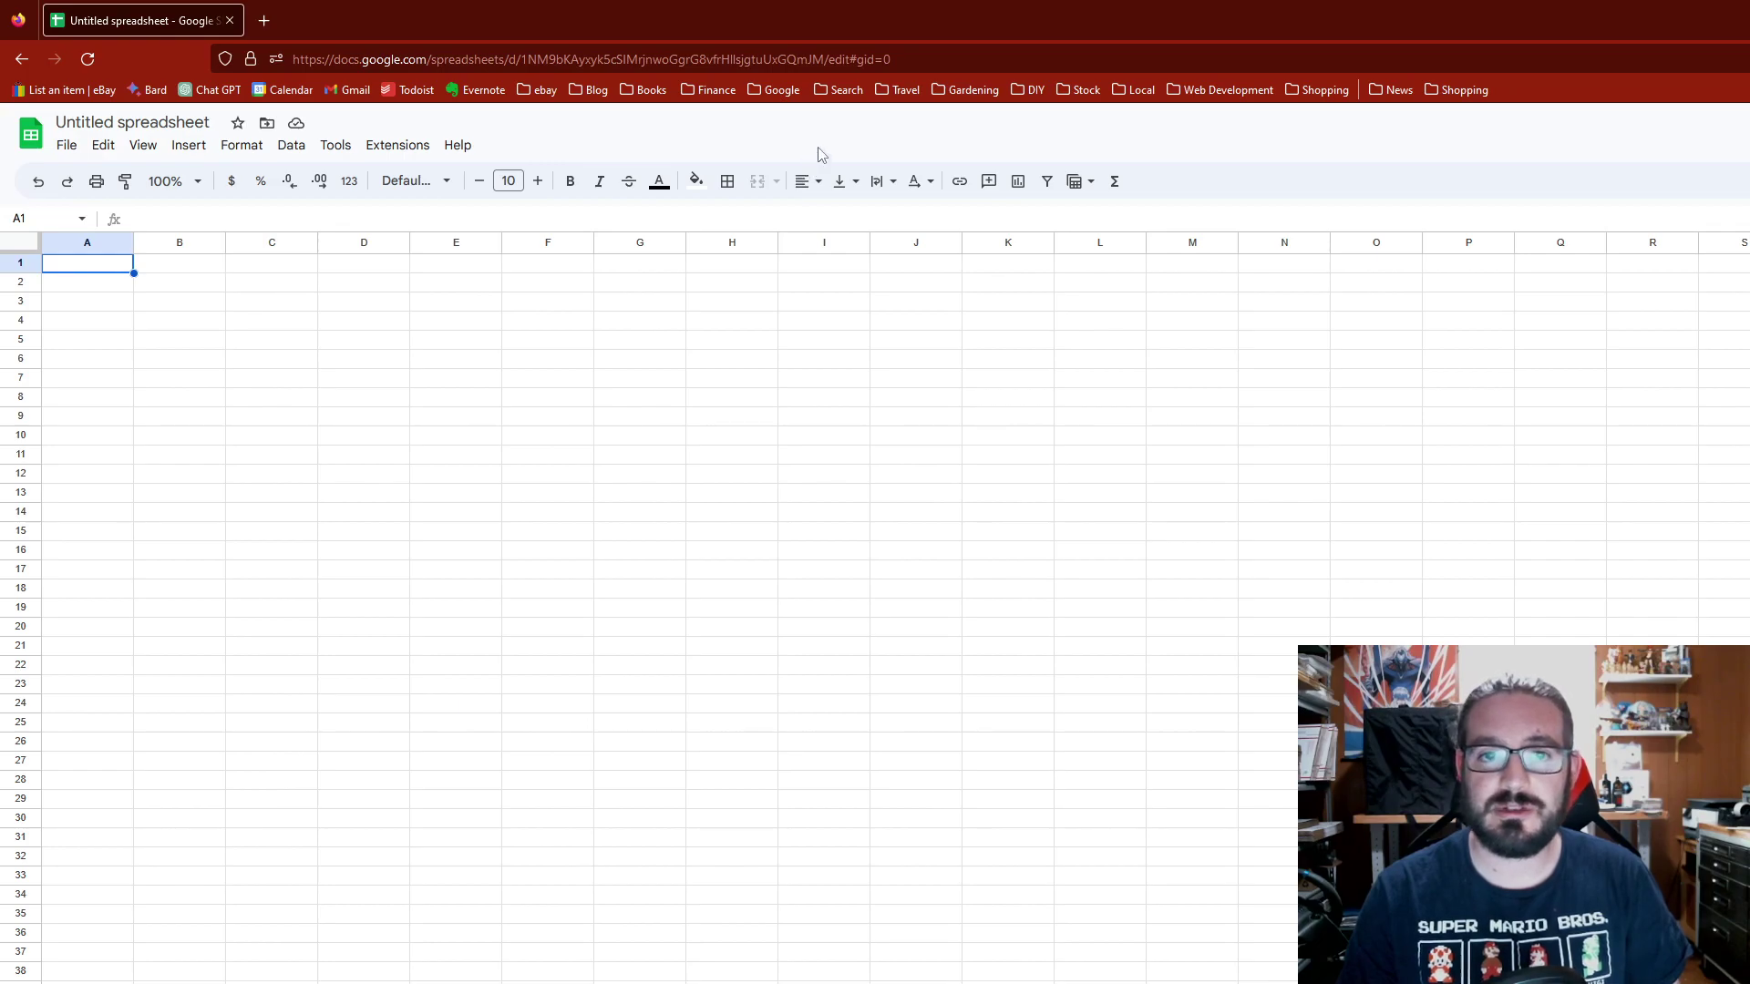
{"action": "key", "text": "ctrl+plus"}
{"action": "key", "text": "ctrl+plus"}
{"action": "key", "text": "ctrl+plus"}
{"action": "key", "text": "ctrl+plus"}
{"action": "key", "text": "ctrl+plus"}
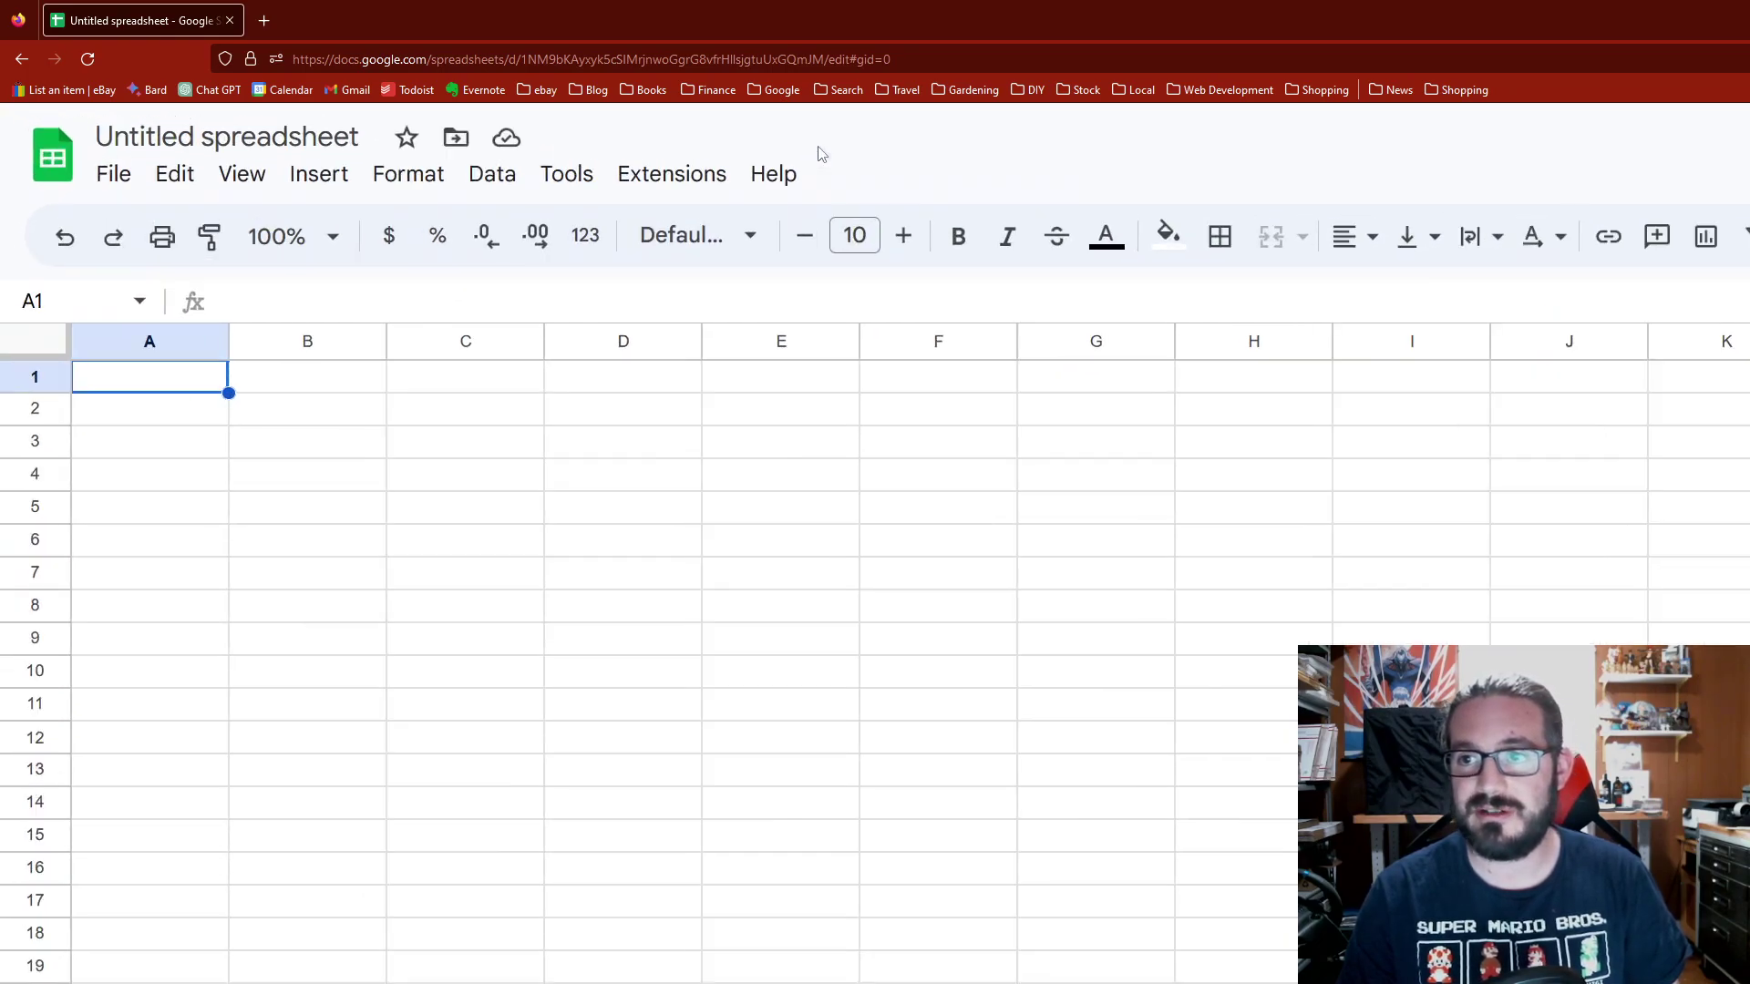
{"action": "key", "text": "ctrl+plus"}
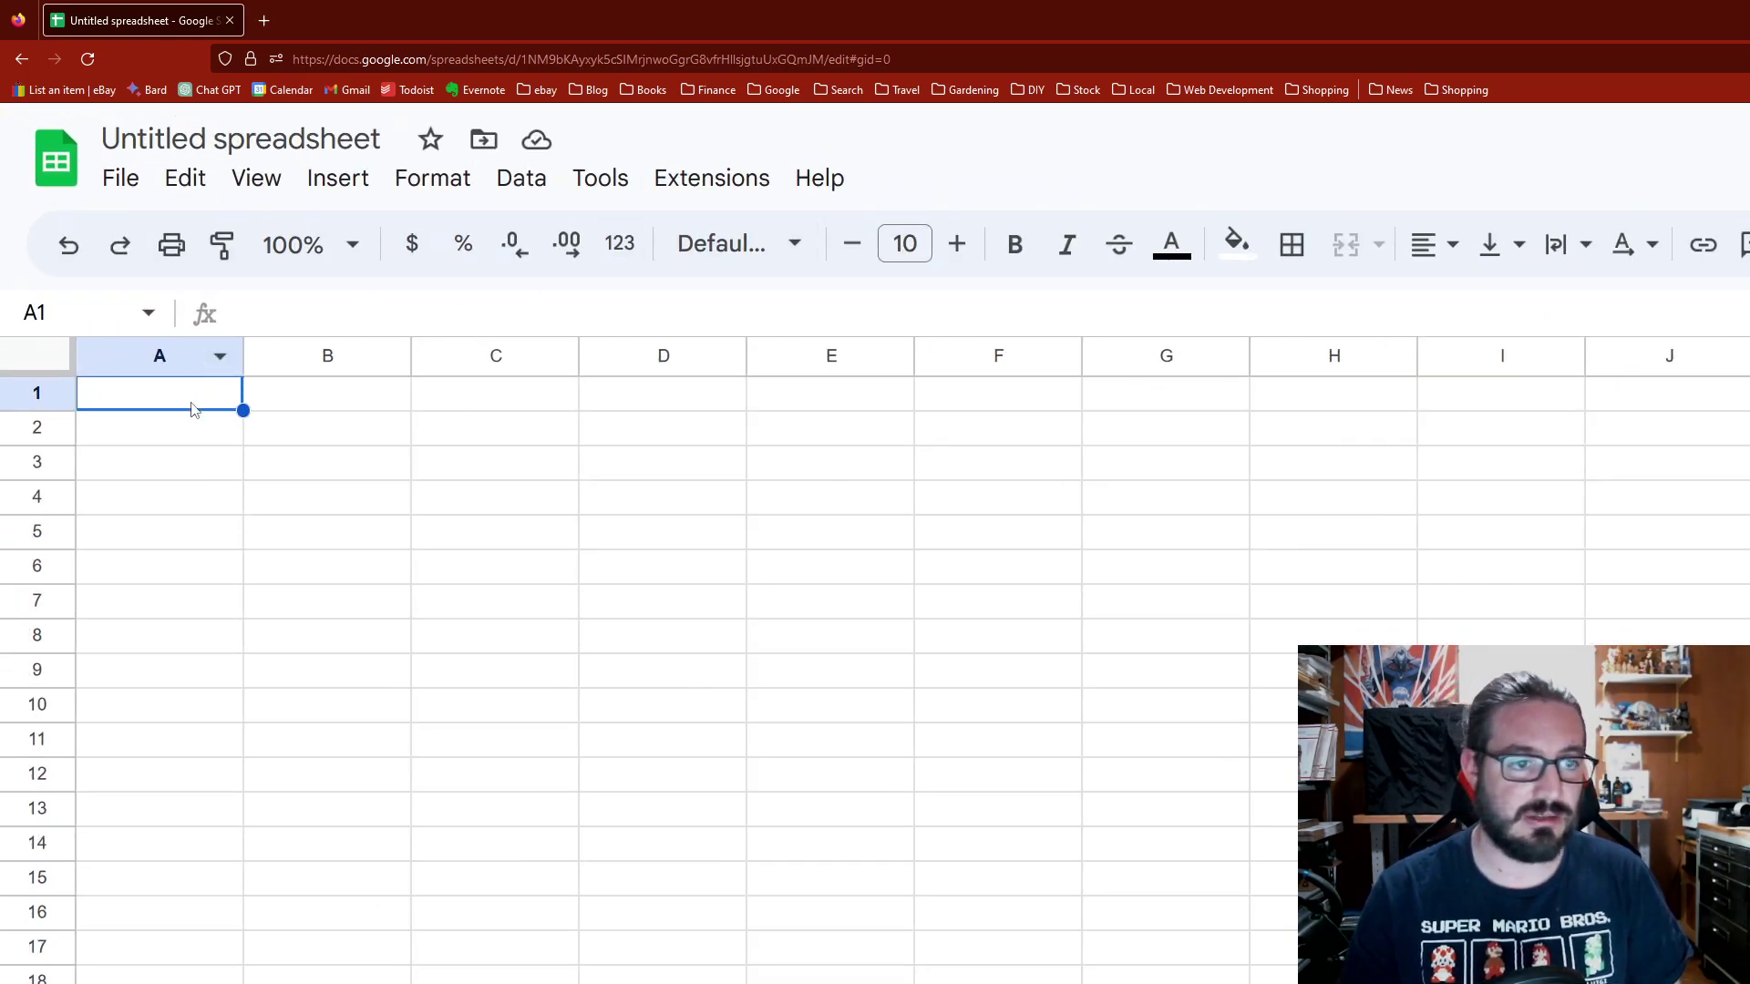
{"action": "left_click", "coordinate": [184, 421]}
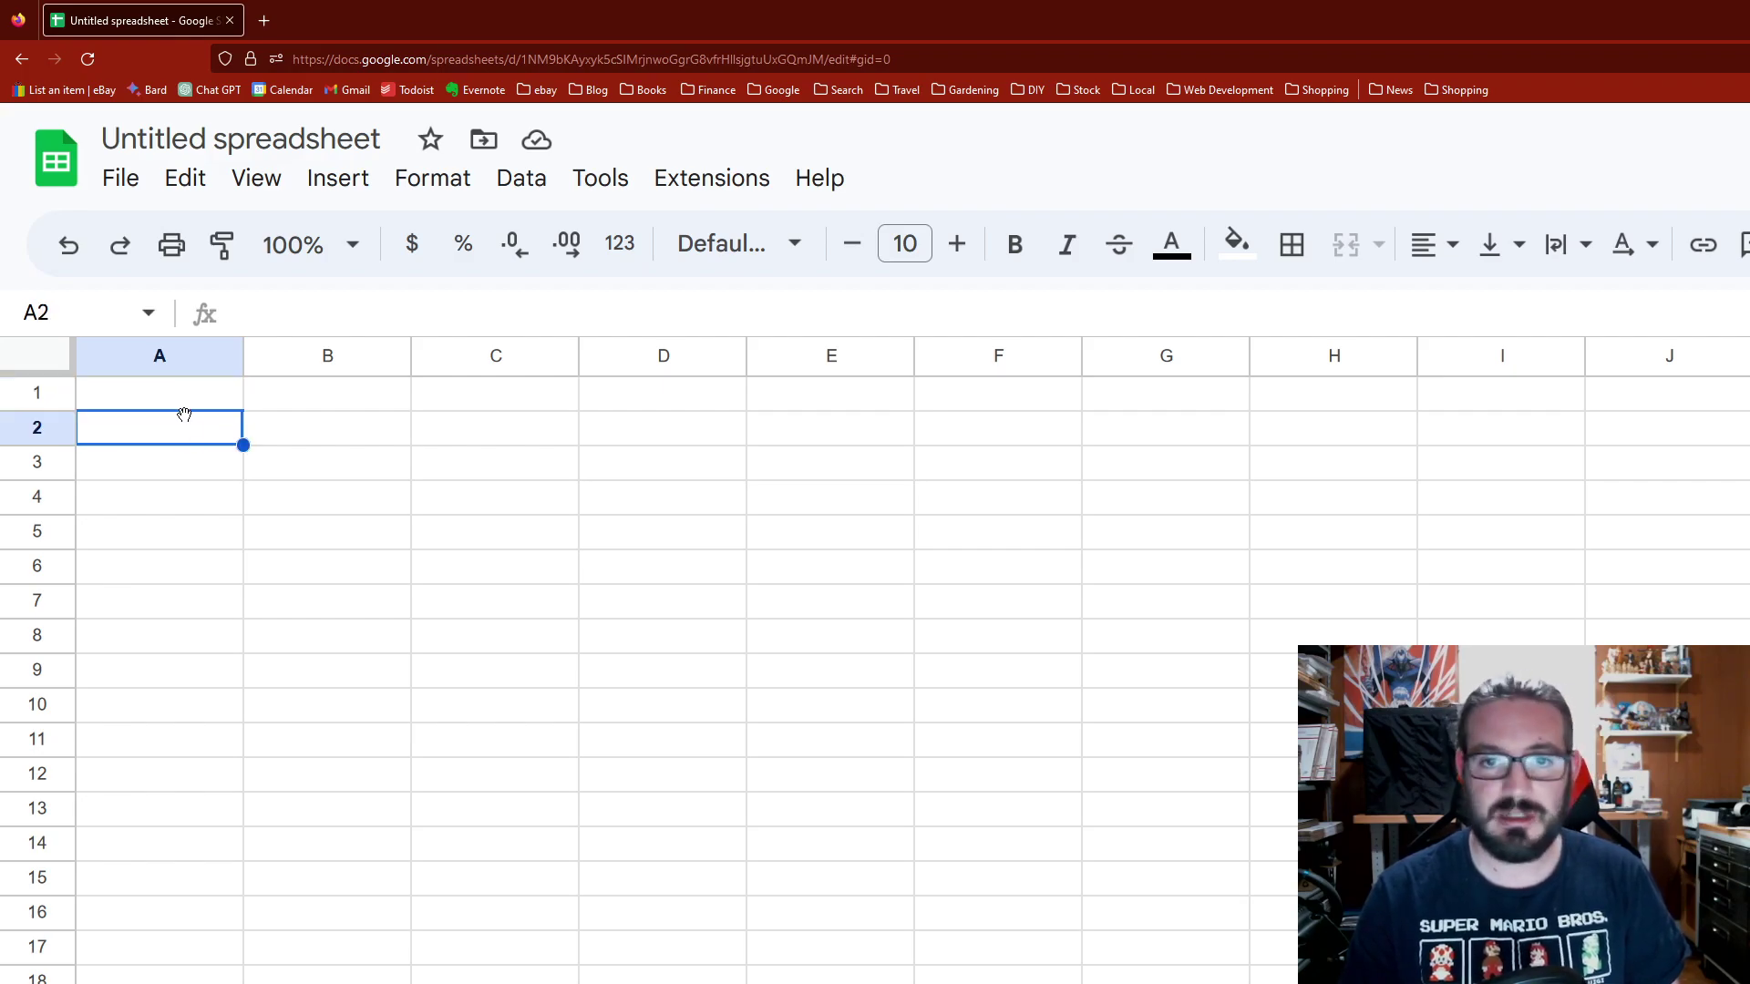
{"action": "left_click", "coordinate": [174, 408]}
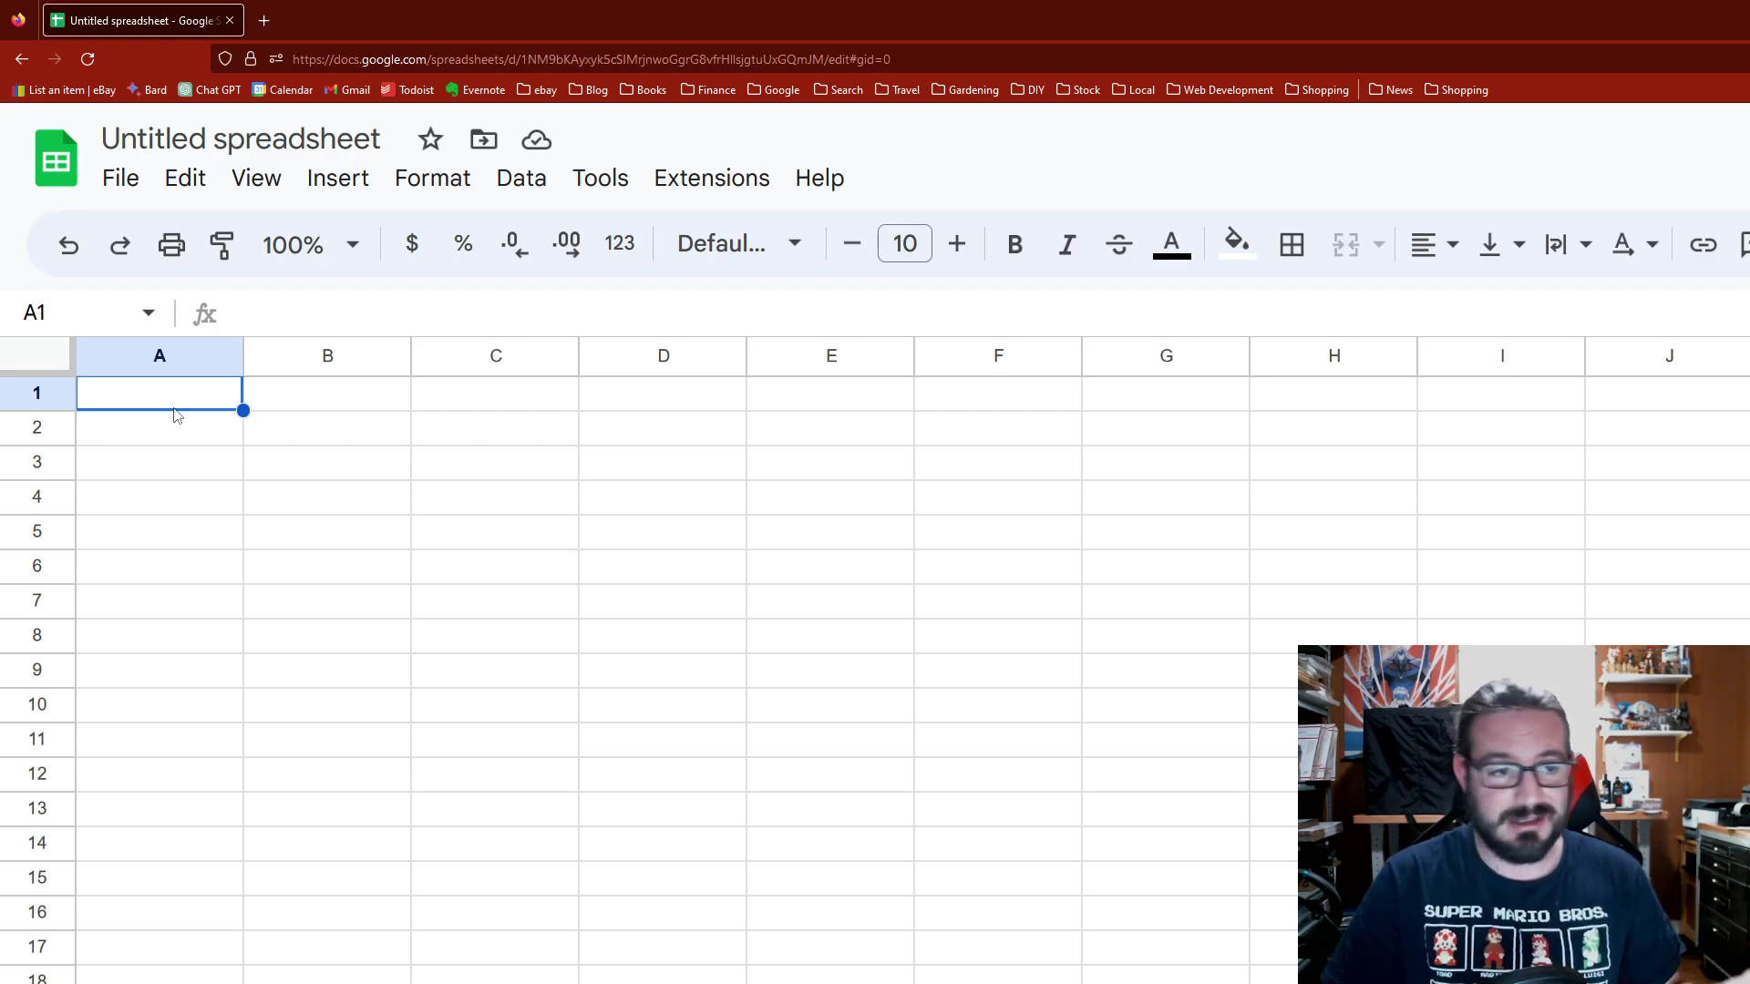
{"action": "type", "text": "1"}
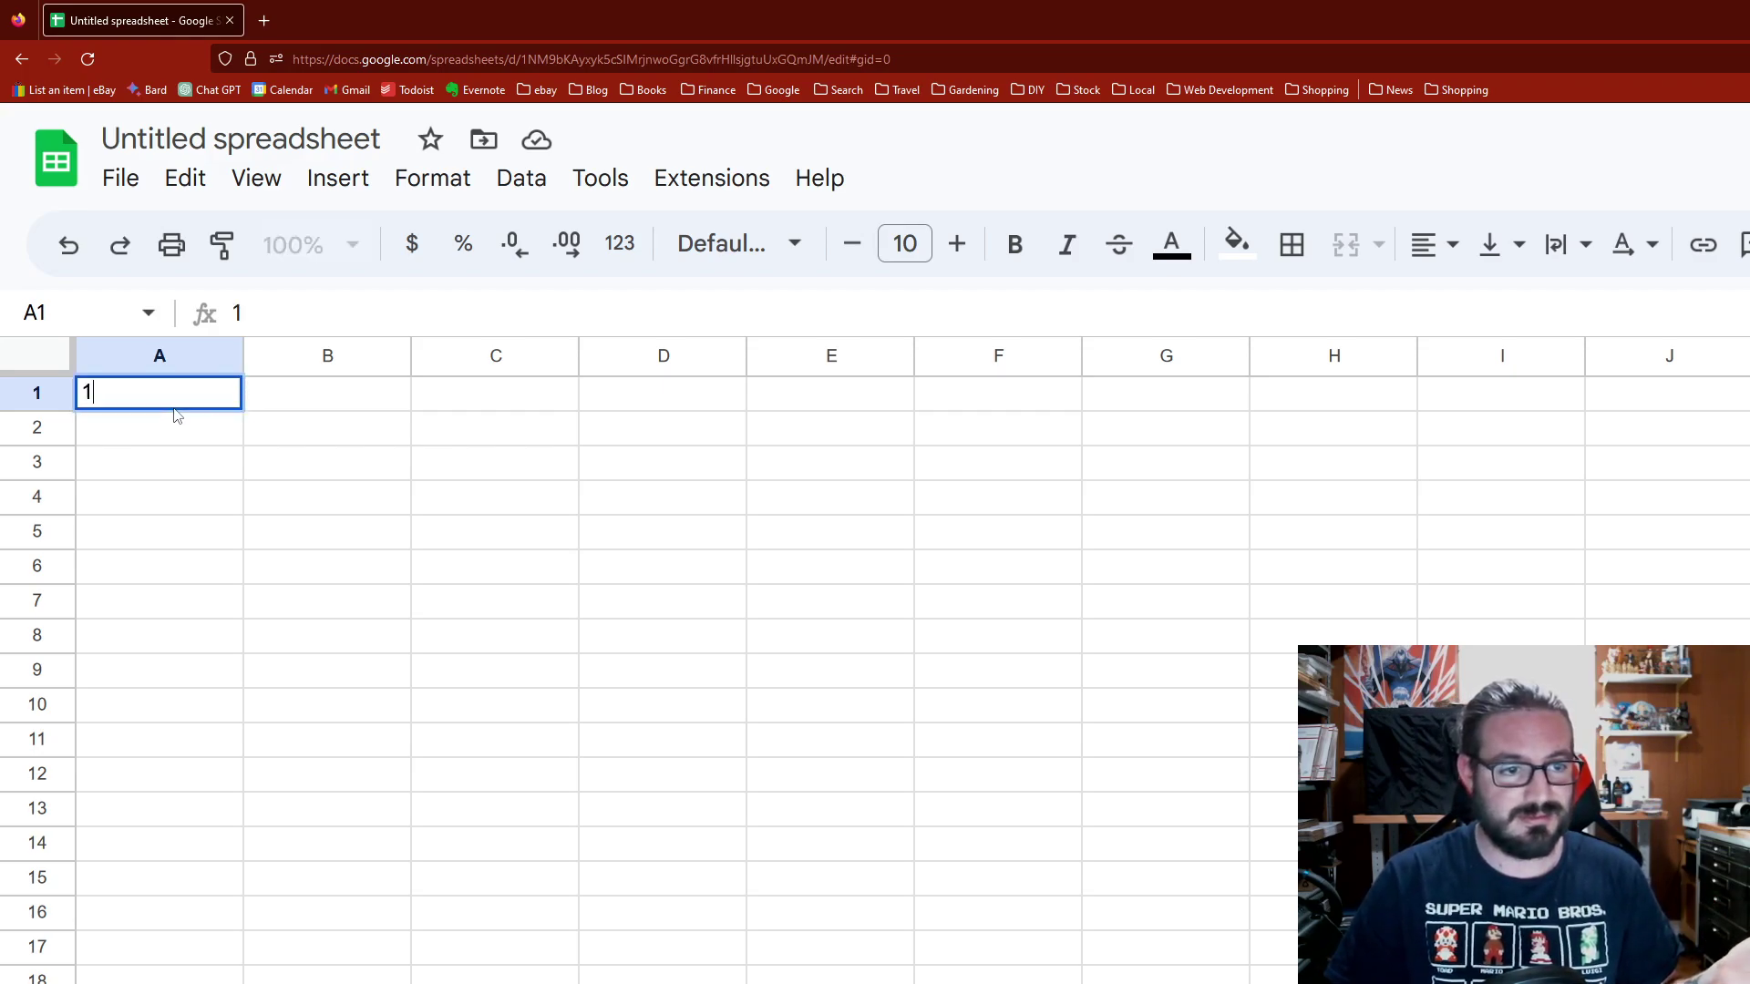
{"action": "type", "text": "00000"}
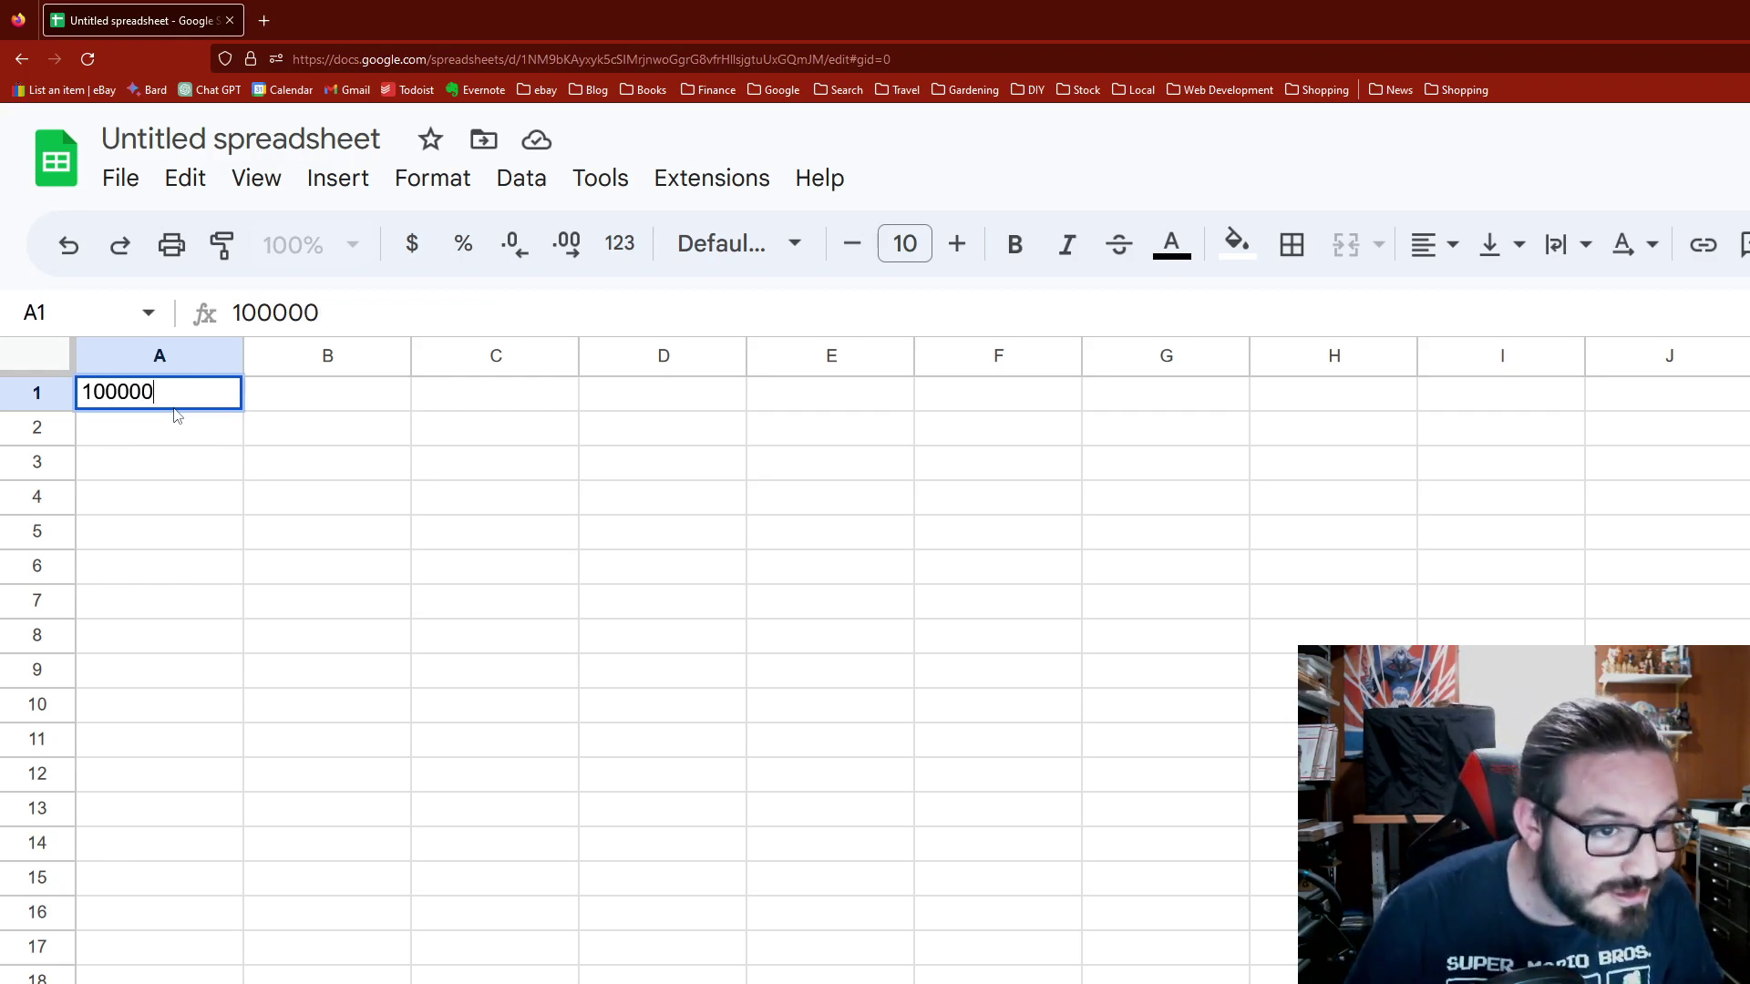
{"action": "type", "text": "01"}
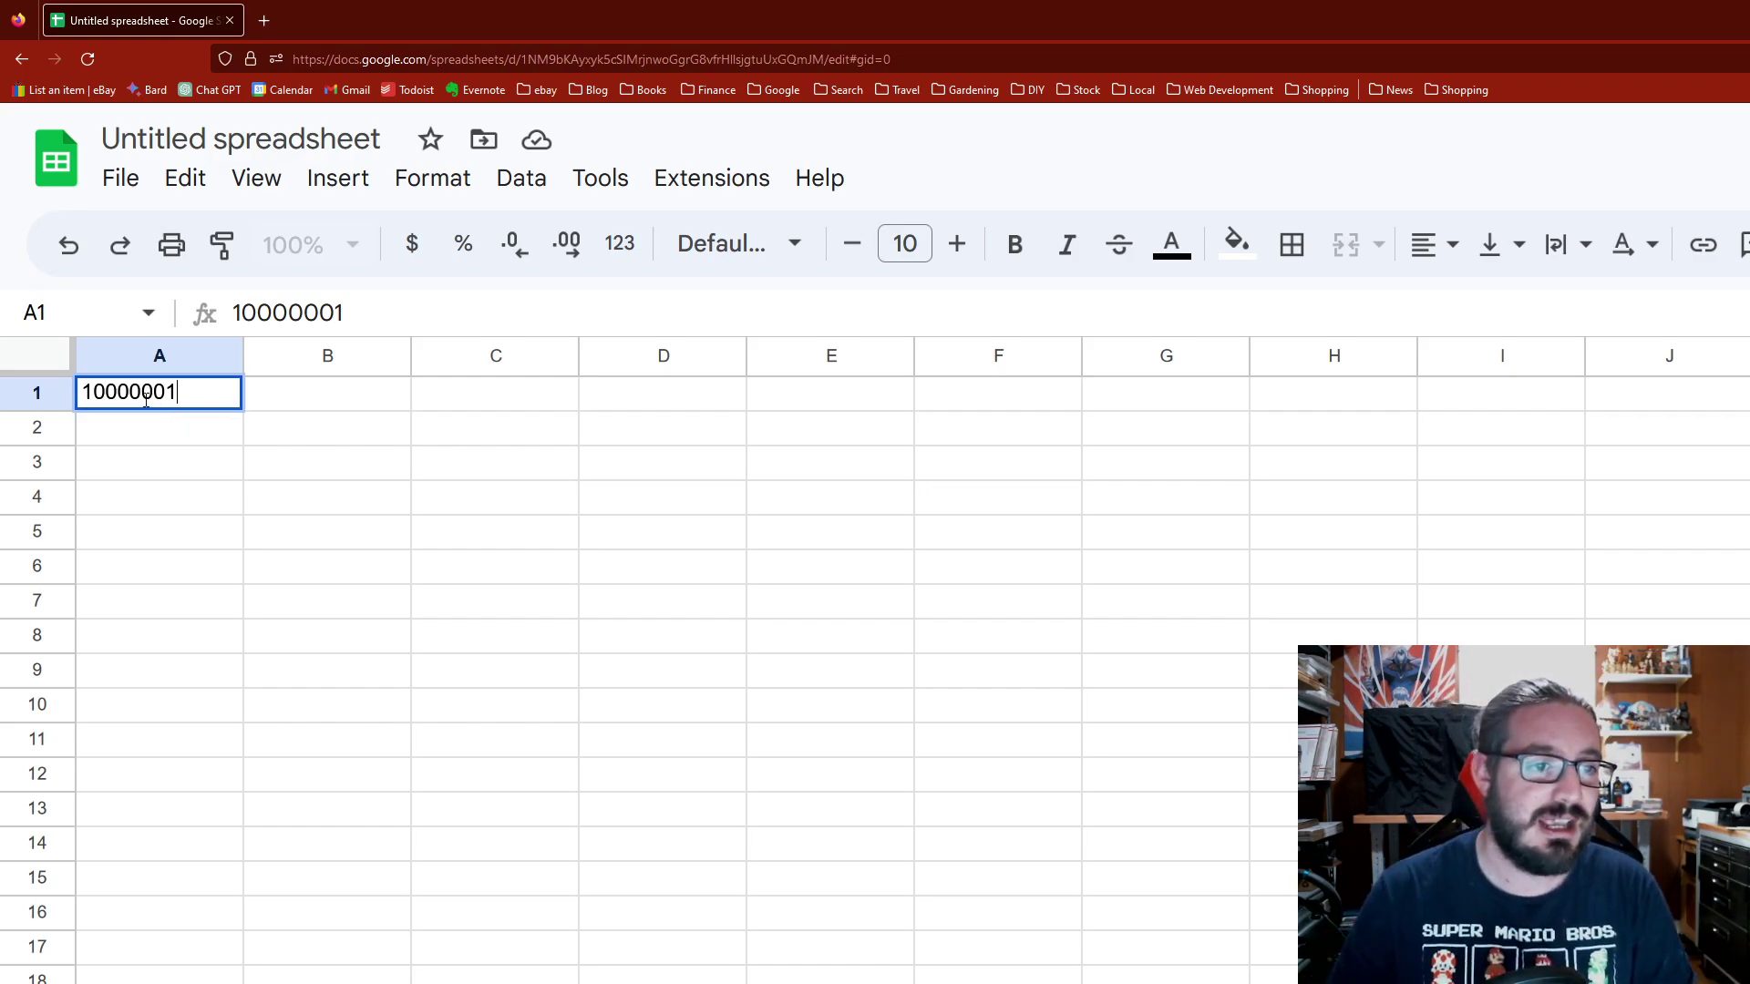
{"action": "key", "text": "Escape"}
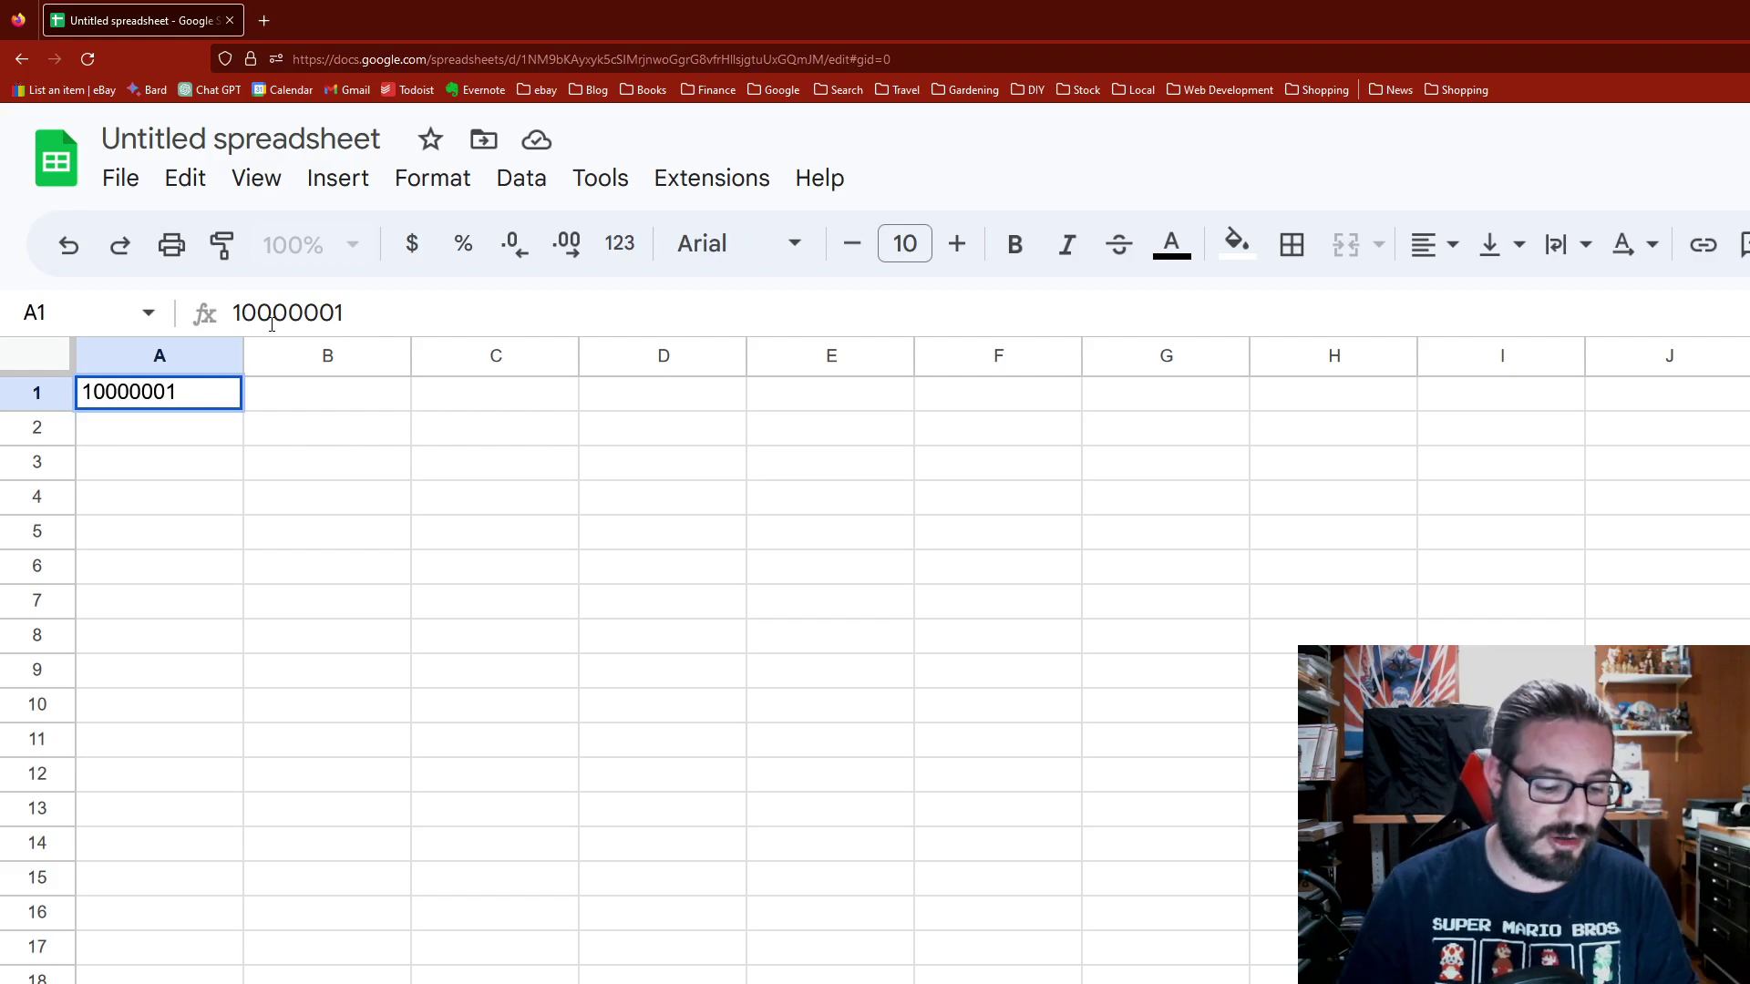
{"action": "type", "text": "RH"}
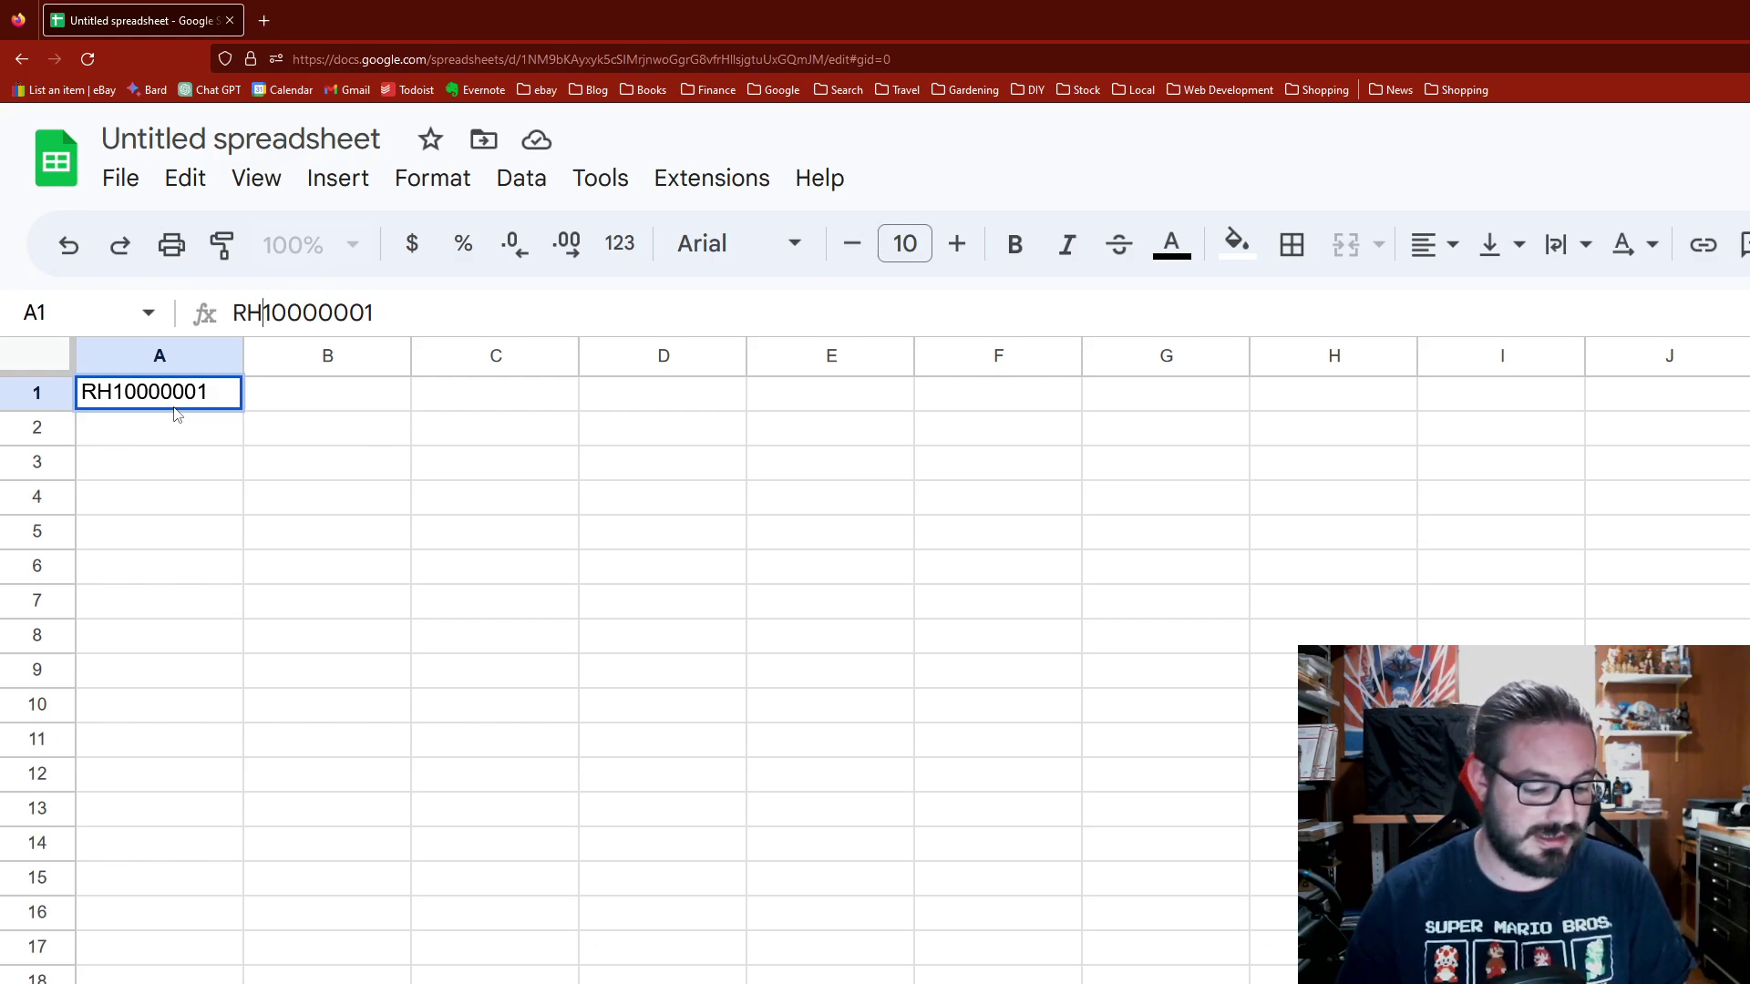
{"action": "key", "text": "ctrl+a"}
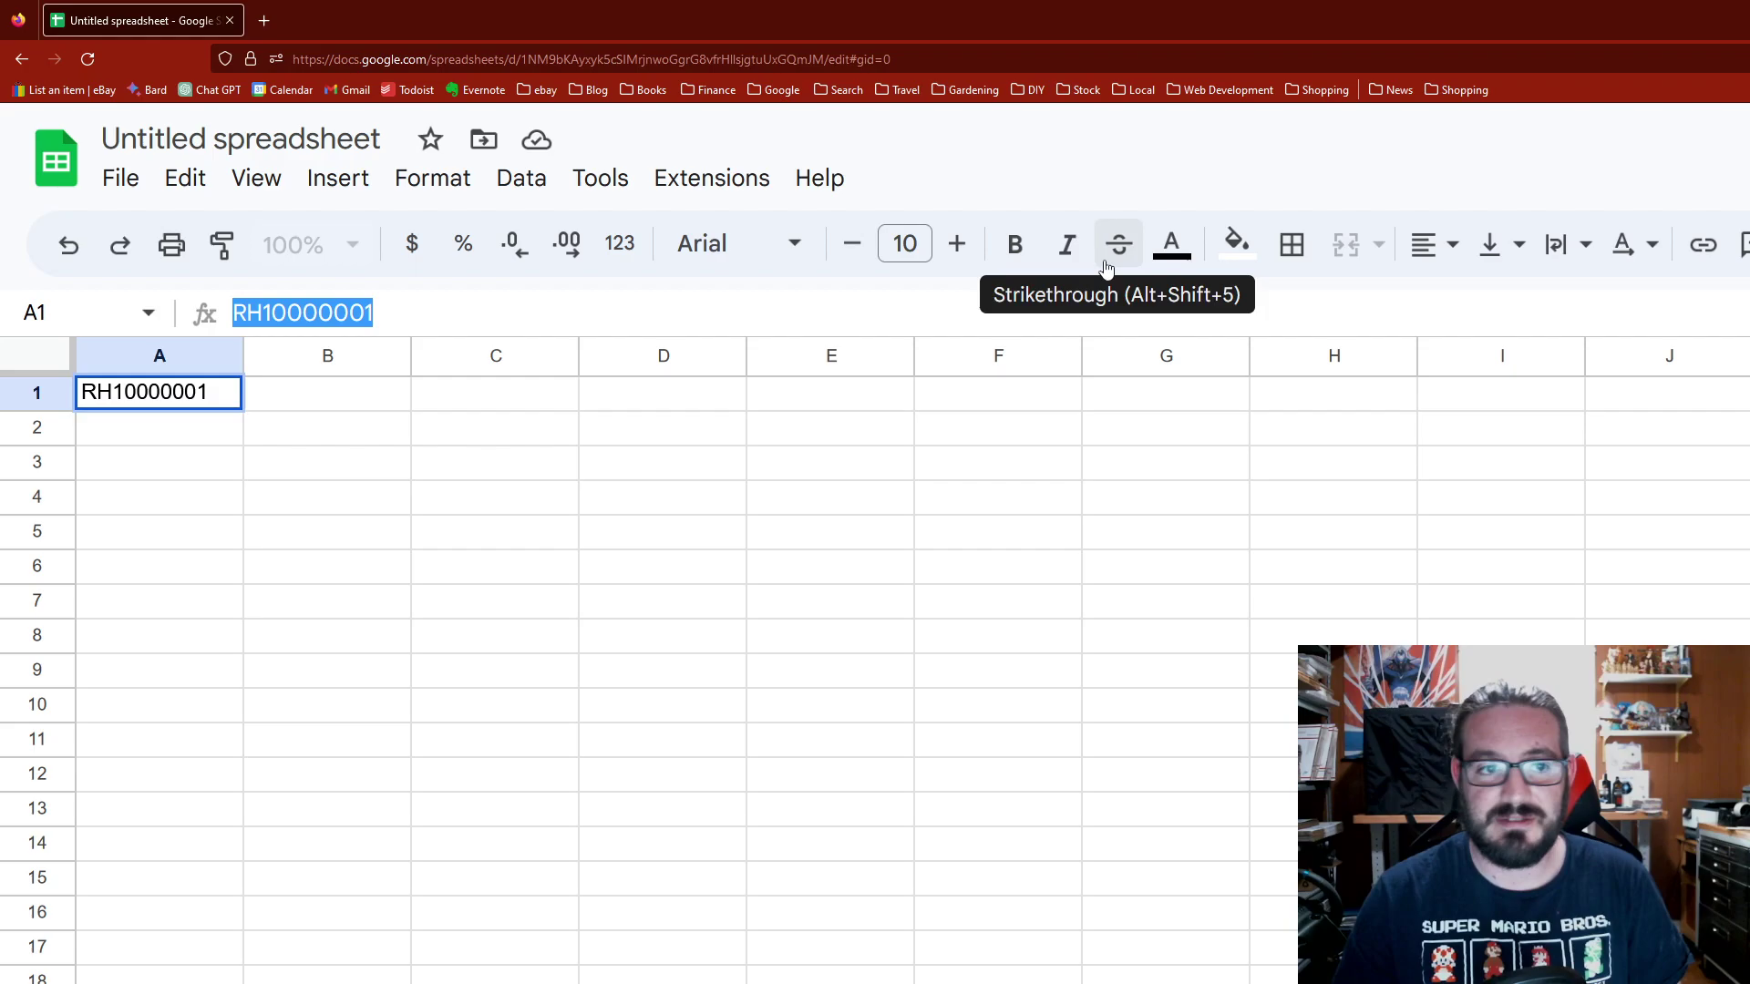
Step: Increase the font size of the A1 code to 29
{"action": "left_click", "coordinate": [957, 244]}
{"action": "left_click", "coordinate": [957, 245]}
{"action": "left_click", "coordinate": [957, 244]}
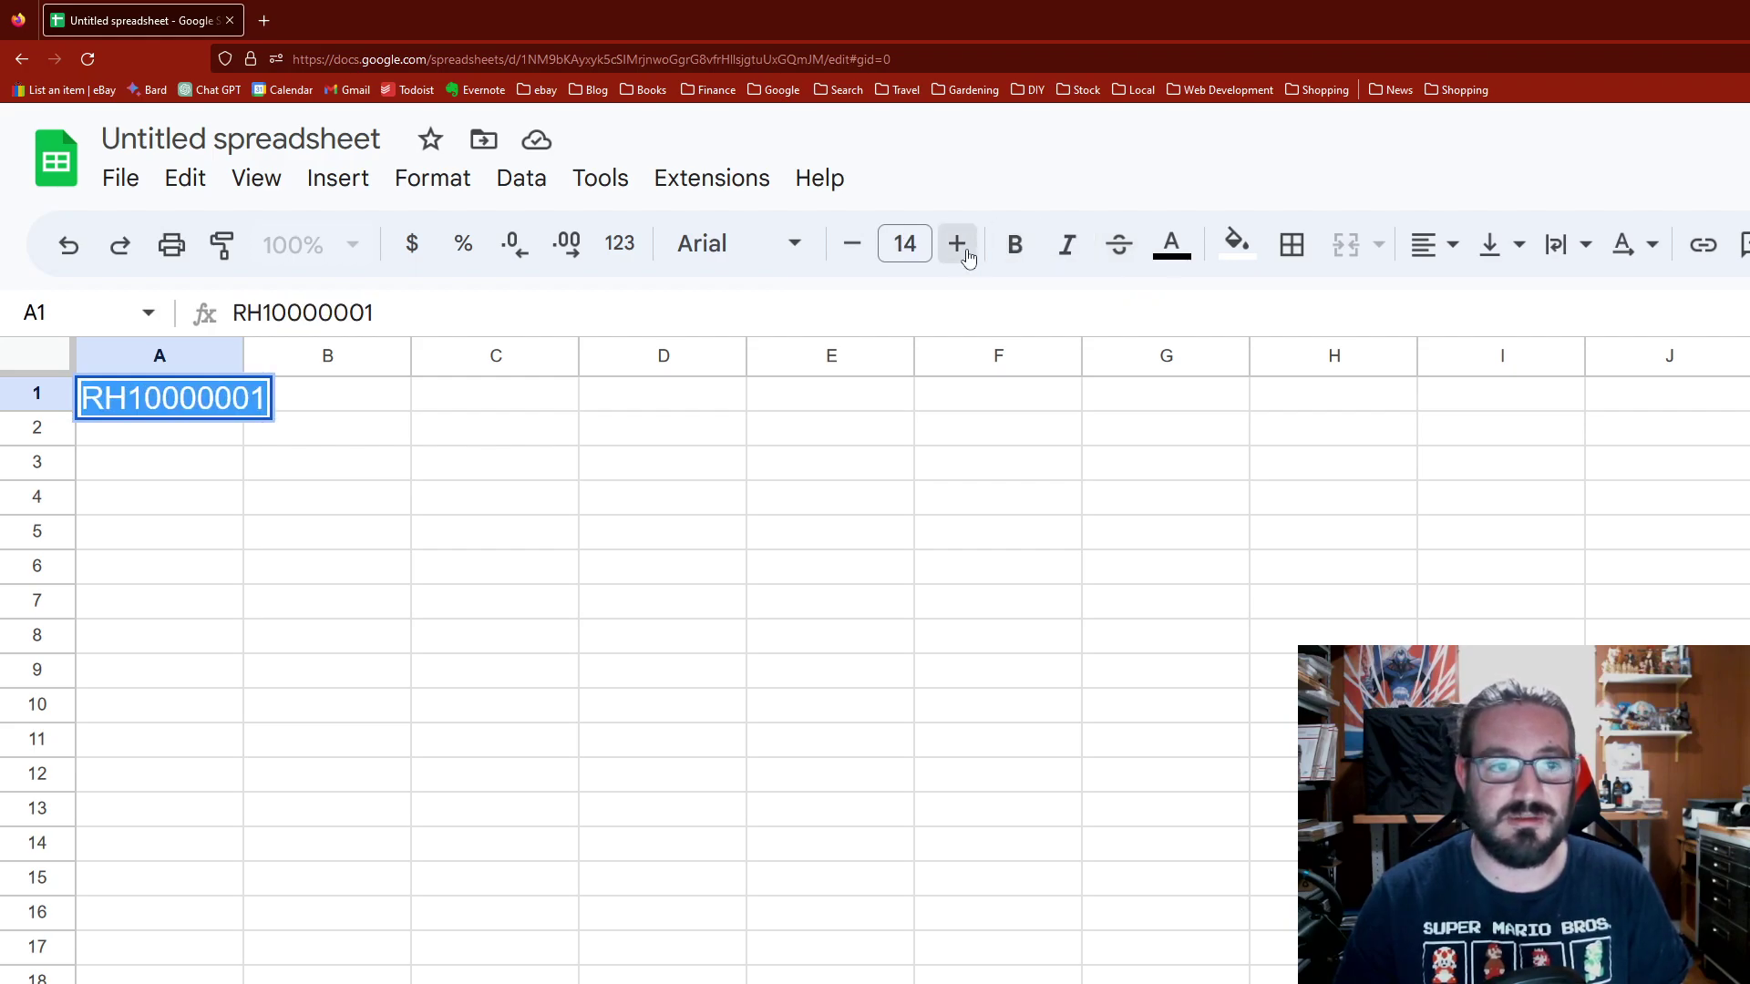
{"action": "left_click", "coordinate": [959, 246]}
{"action": "left_click", "coordinate": [957, 245]}
{"action": "left_click", "coordinate": [957, 244]}
{"action": "left_click", "coordinate": [957, 244]}
{"action": "left_click", "coordinate": [957, 244]}
{"action": "left_click", "coordinate": [957, 244]}
{"action": "left_click", "coordinate": [957, 244]}
{"action": "left_click", "coordinate": [957, 244]}
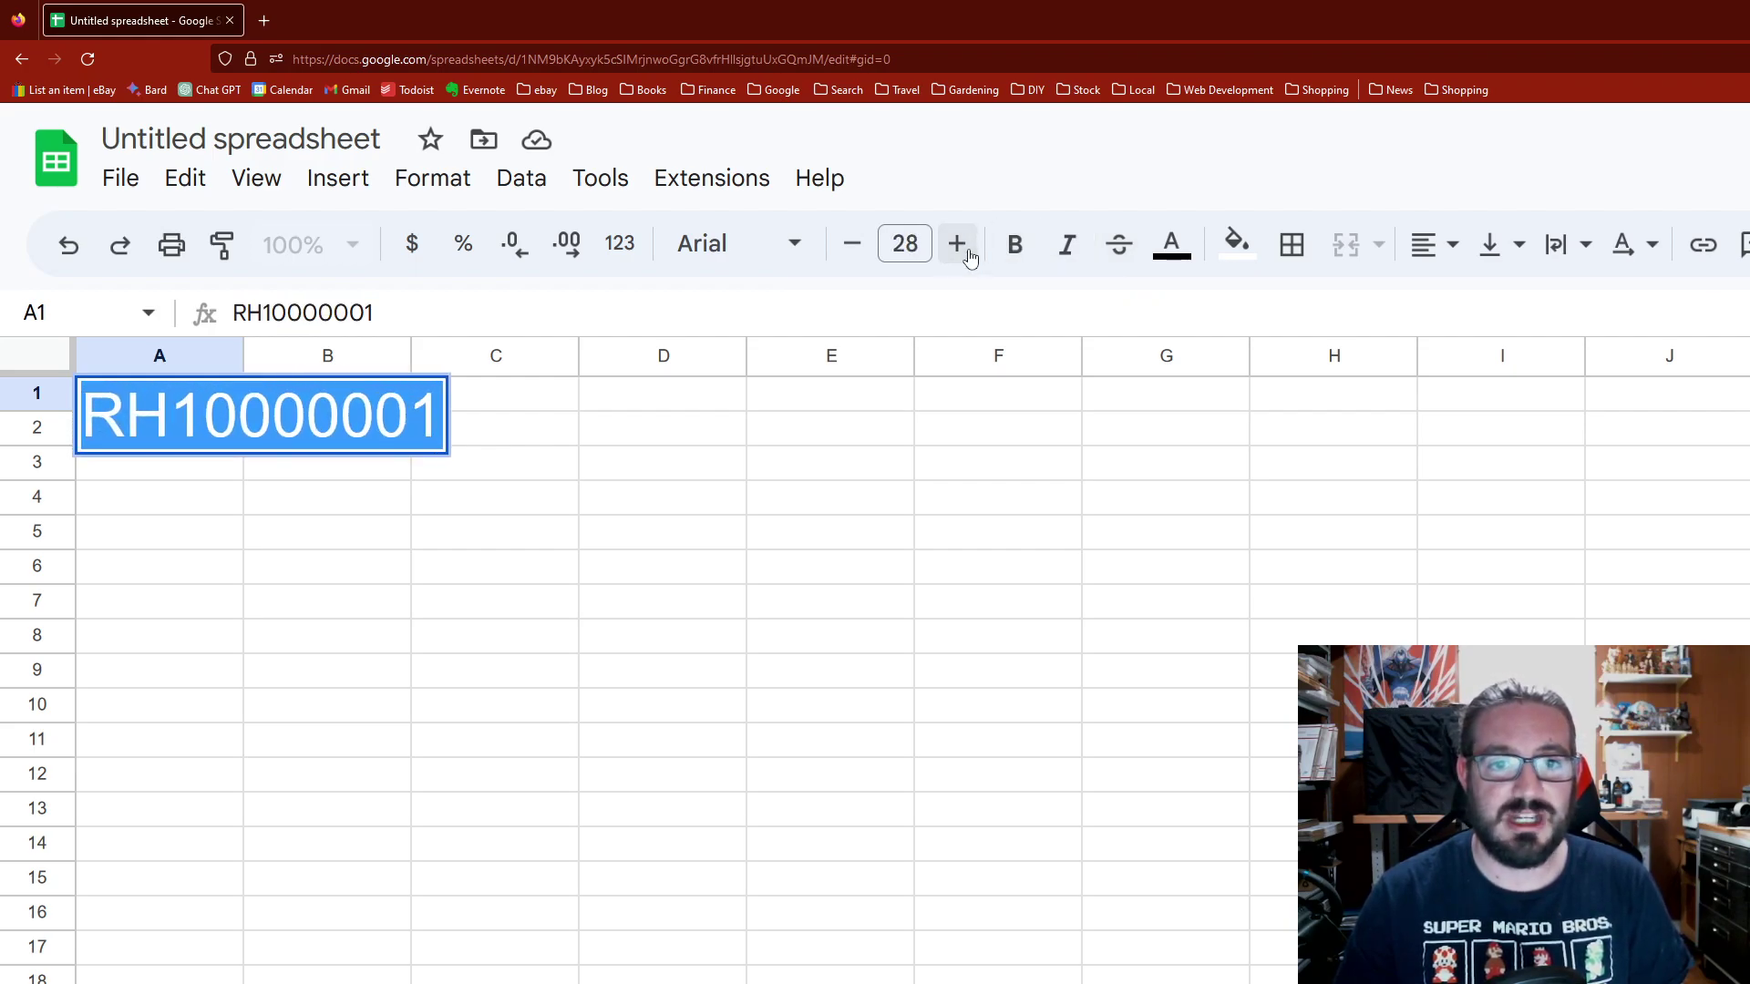
{"action": "left_click", "coordinate": [957, 244]}
{"action": "left_click", "coordinate": [615, 499]}
{"action": "left_click", "coordinate": [186, 392]}
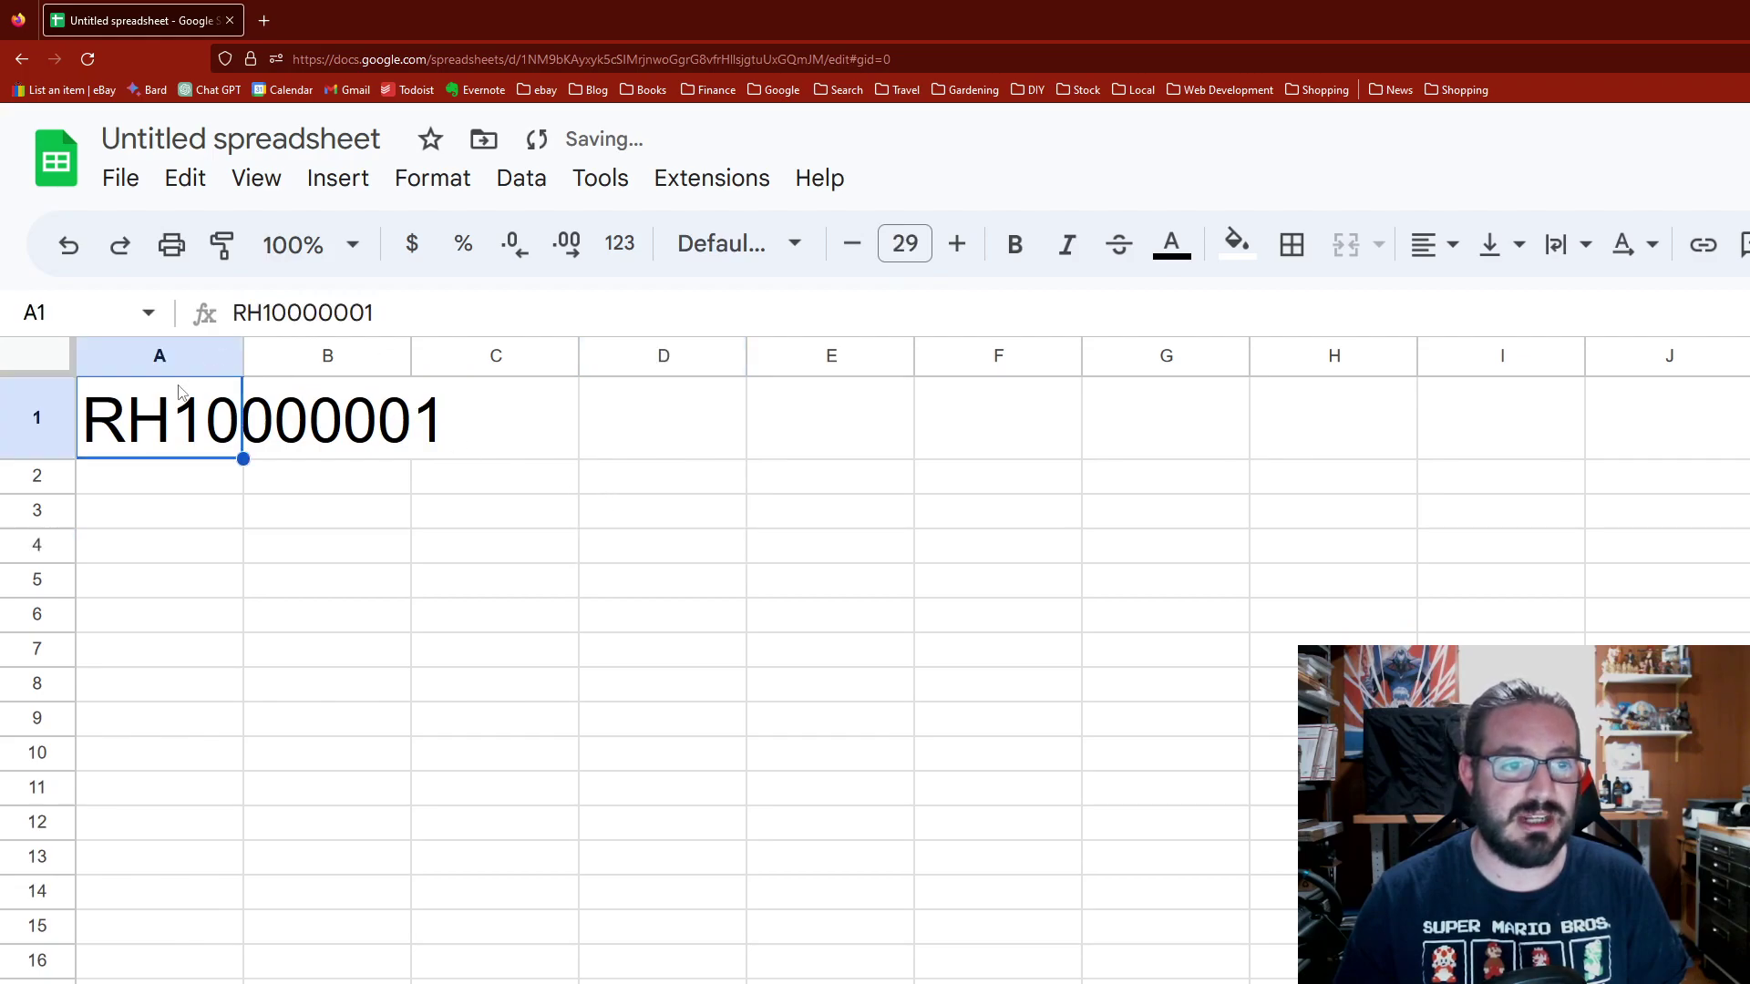
Step: Apply the Libre Barcode 39 Extended Text font to A1
{"action": "left_click", "coordinate": [673, 254]}
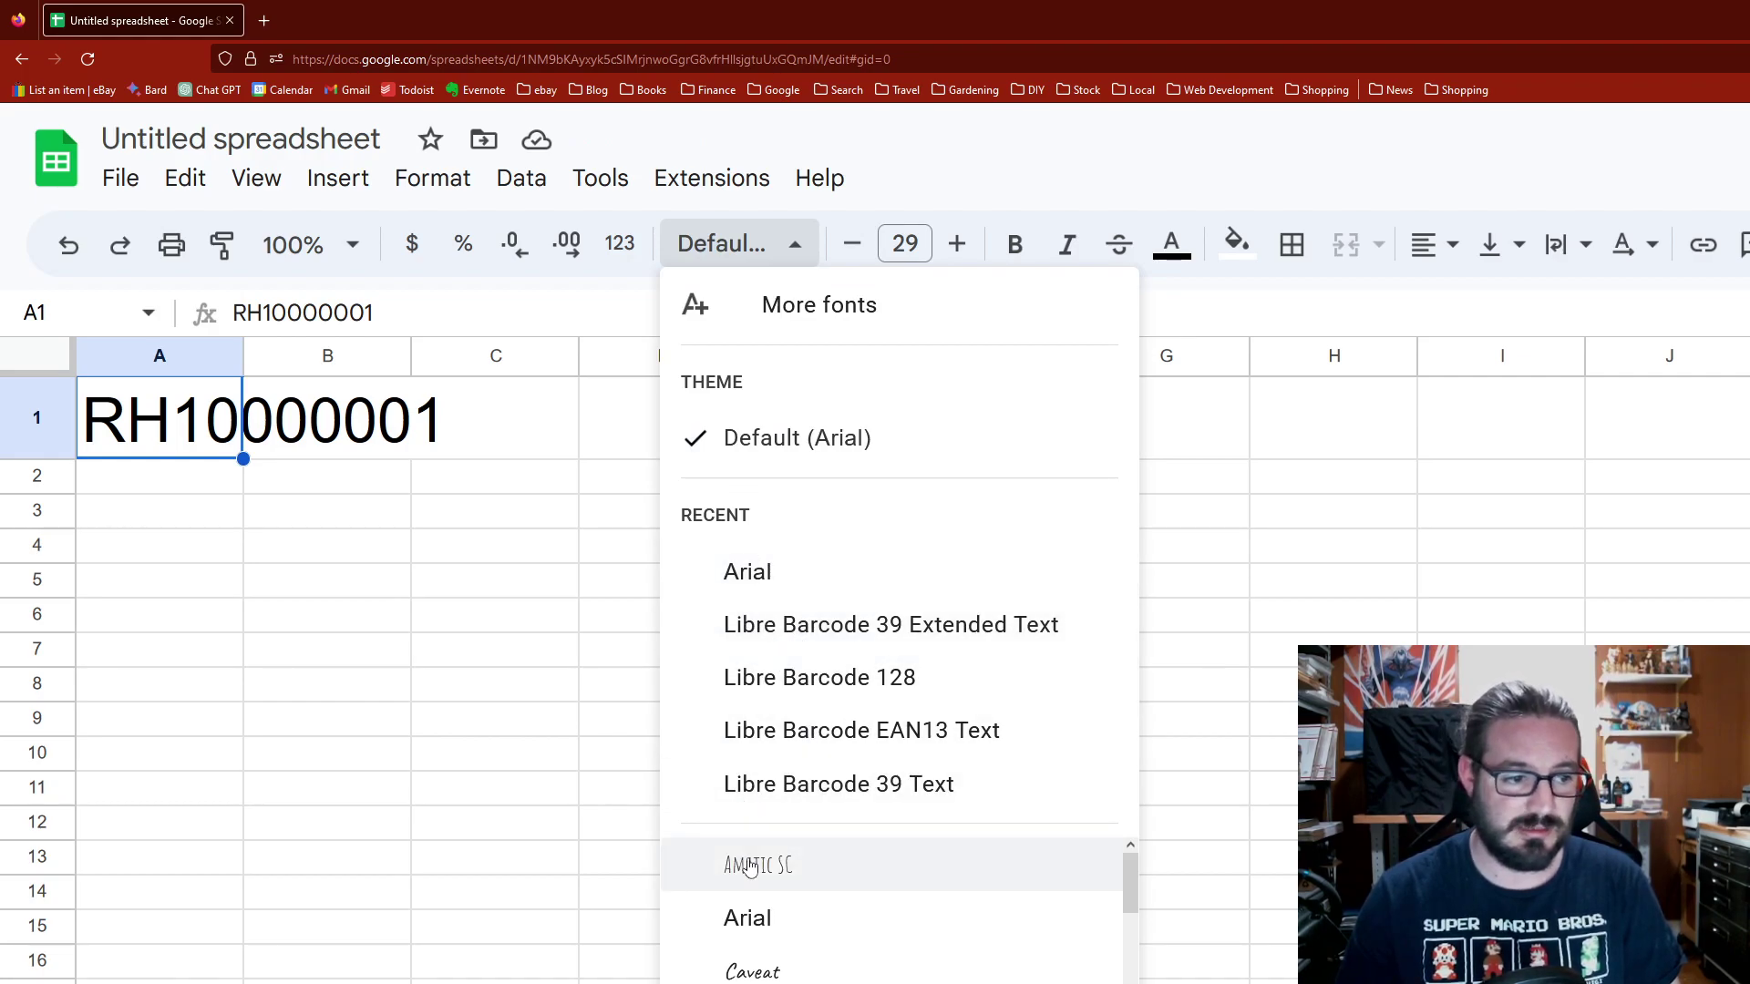
{"action": "scroll", "coordinate": [757, 966], "scroll_direction": "down", "scroll_amount": 5}
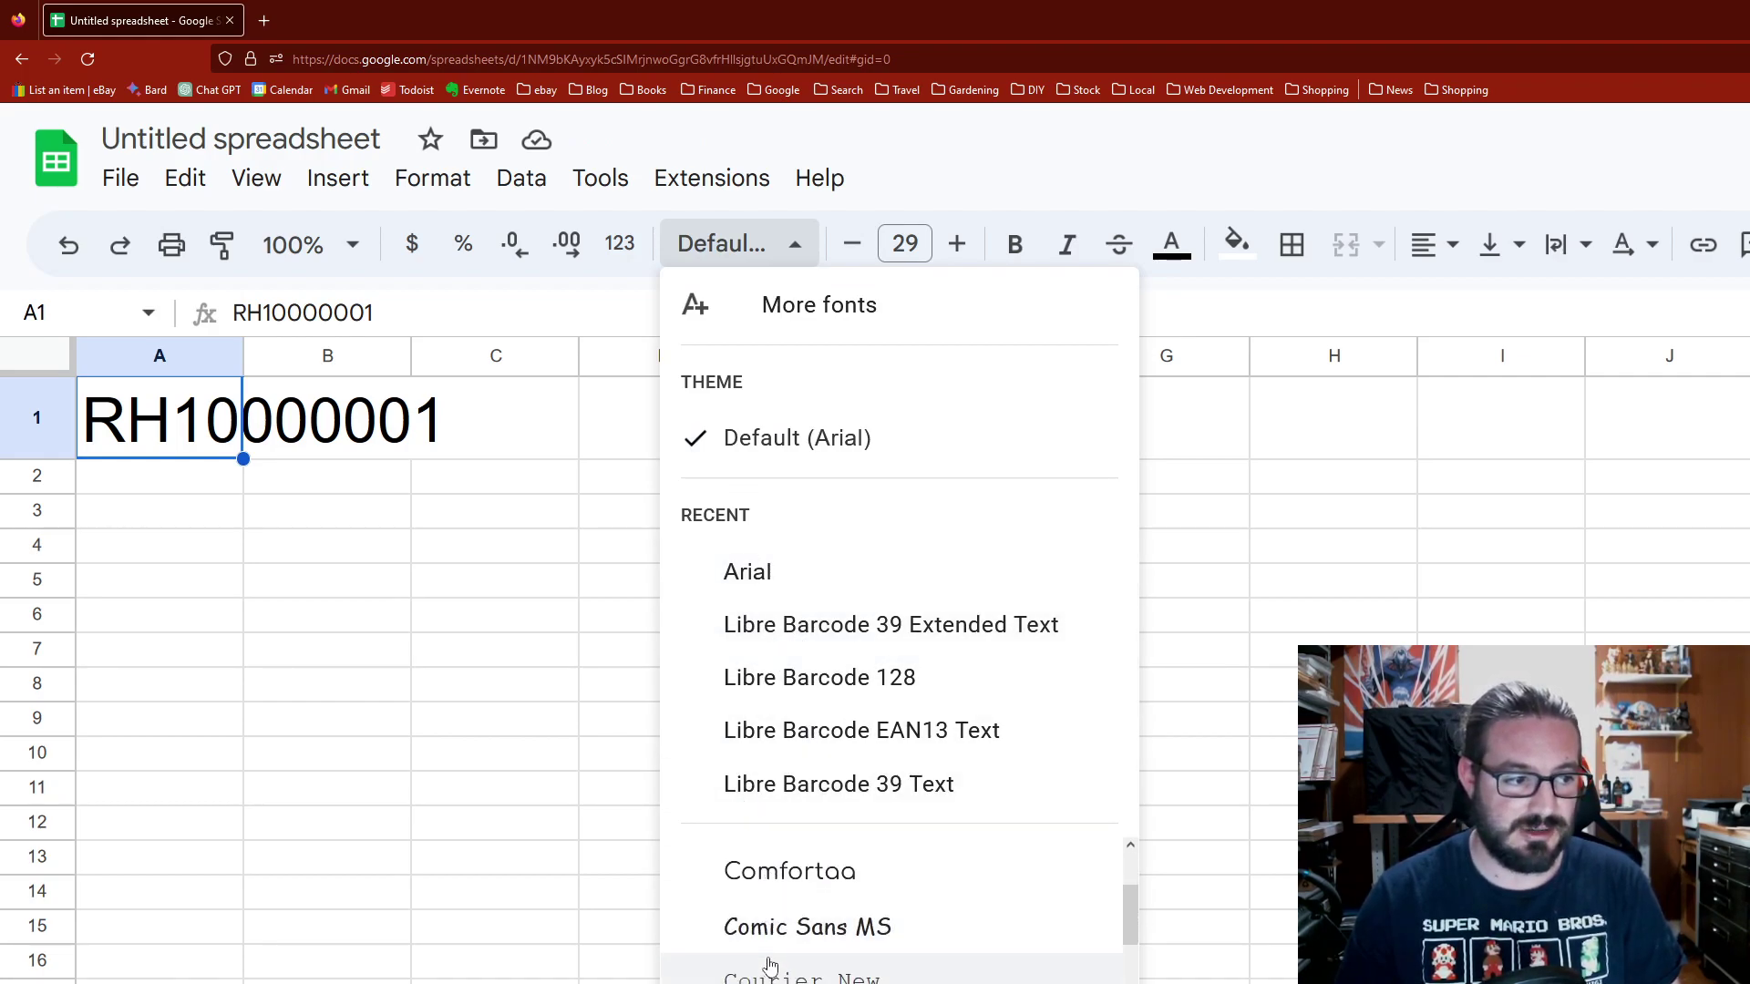
{"action": "scroll", "coordinate": [770, 966], "scroll_direction": "down", "scroll_amount": 3}
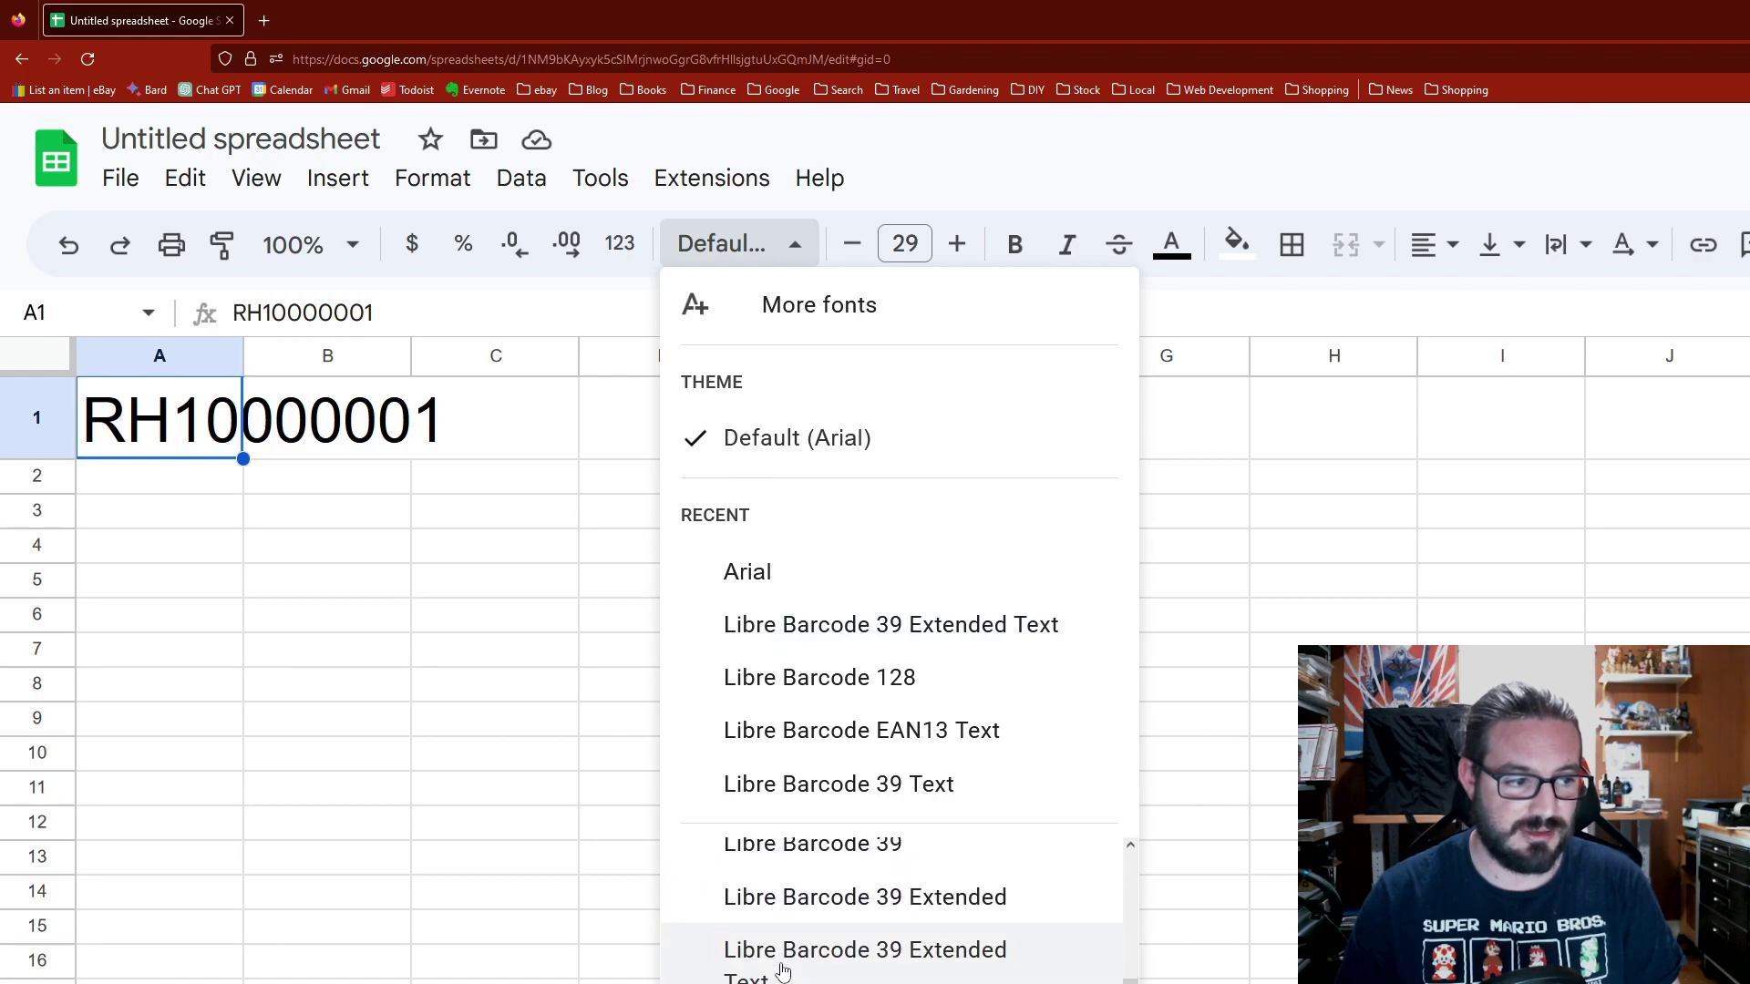
{"action": "scroll", "coordinate": [774, 957], "scroll_direction": "down", "scroll_amount": 2}
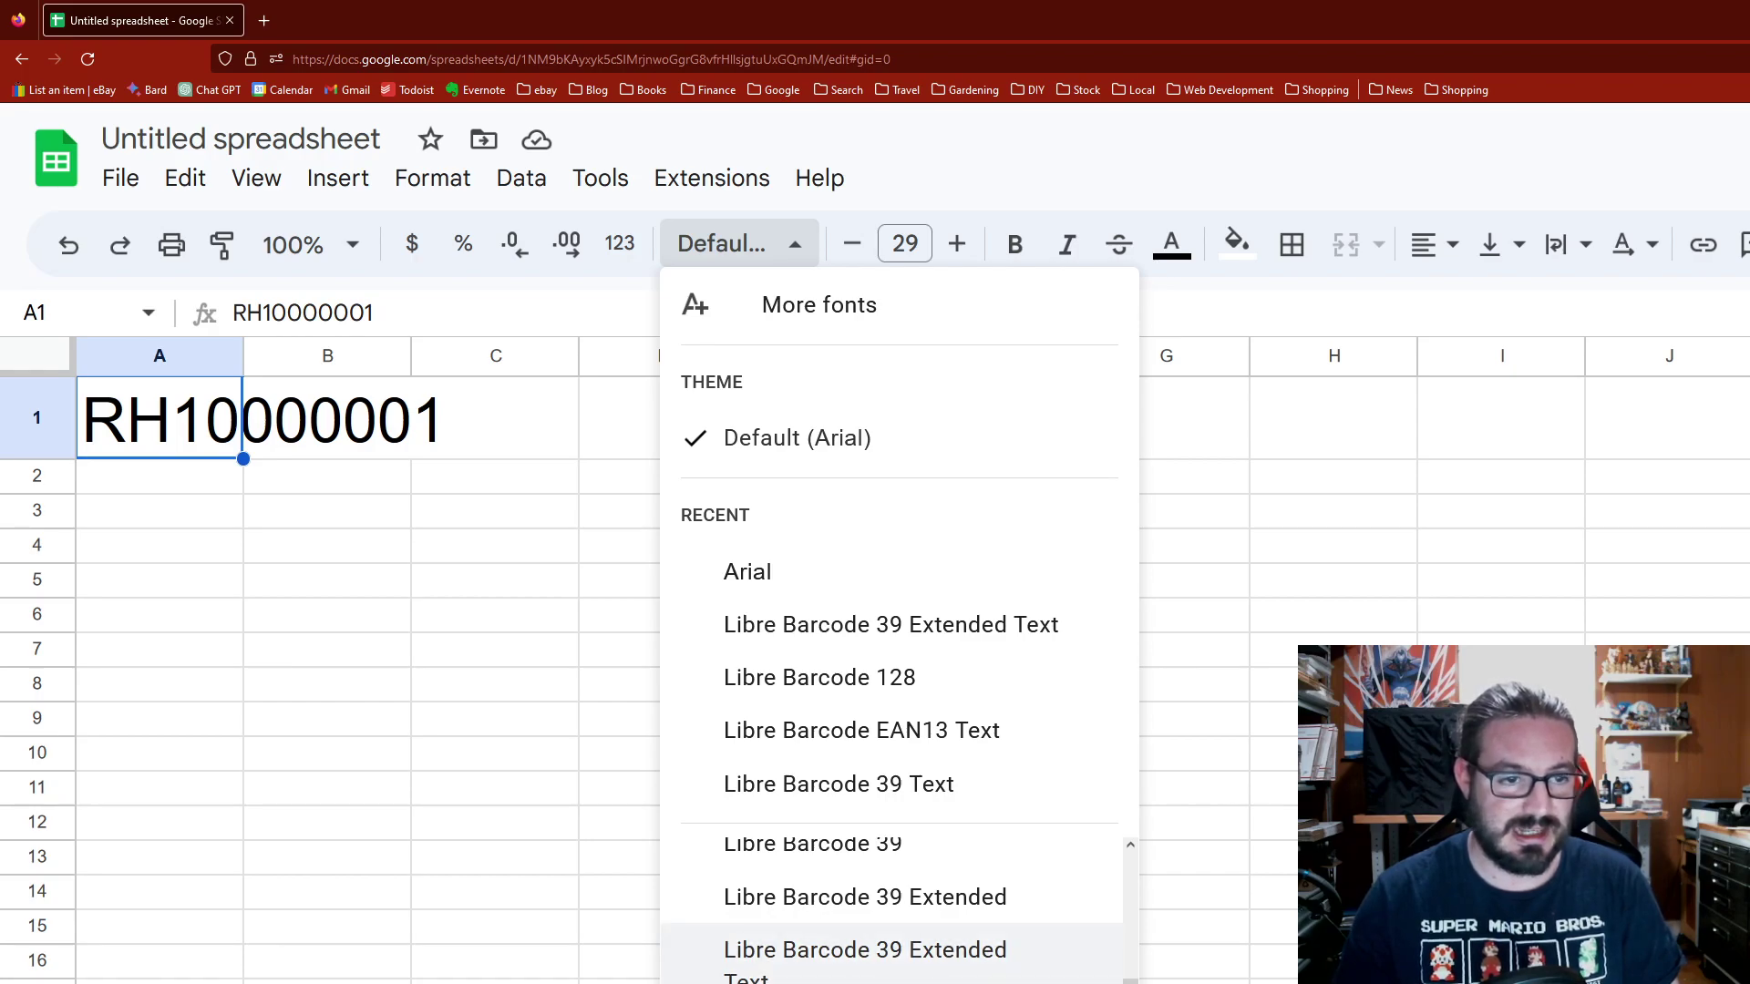
{"action": "left_click", "coordinate": [864, 952]}
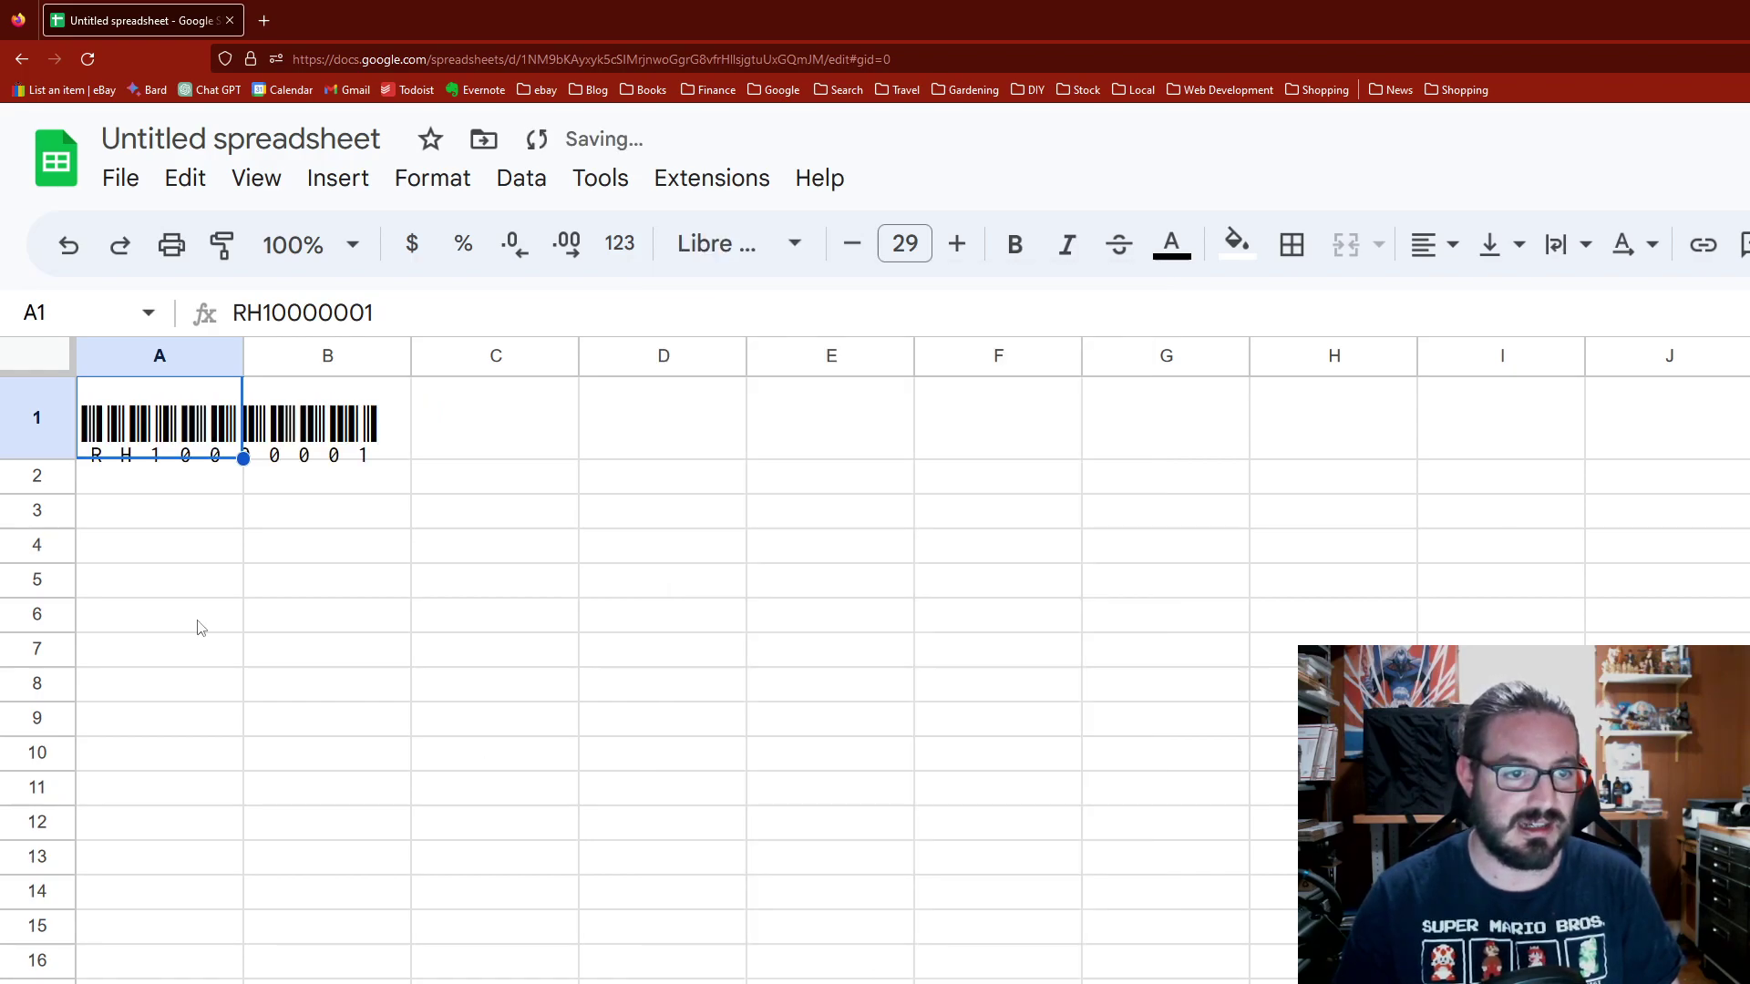
{"action": "left_click", "coordinate": [161, 584]}
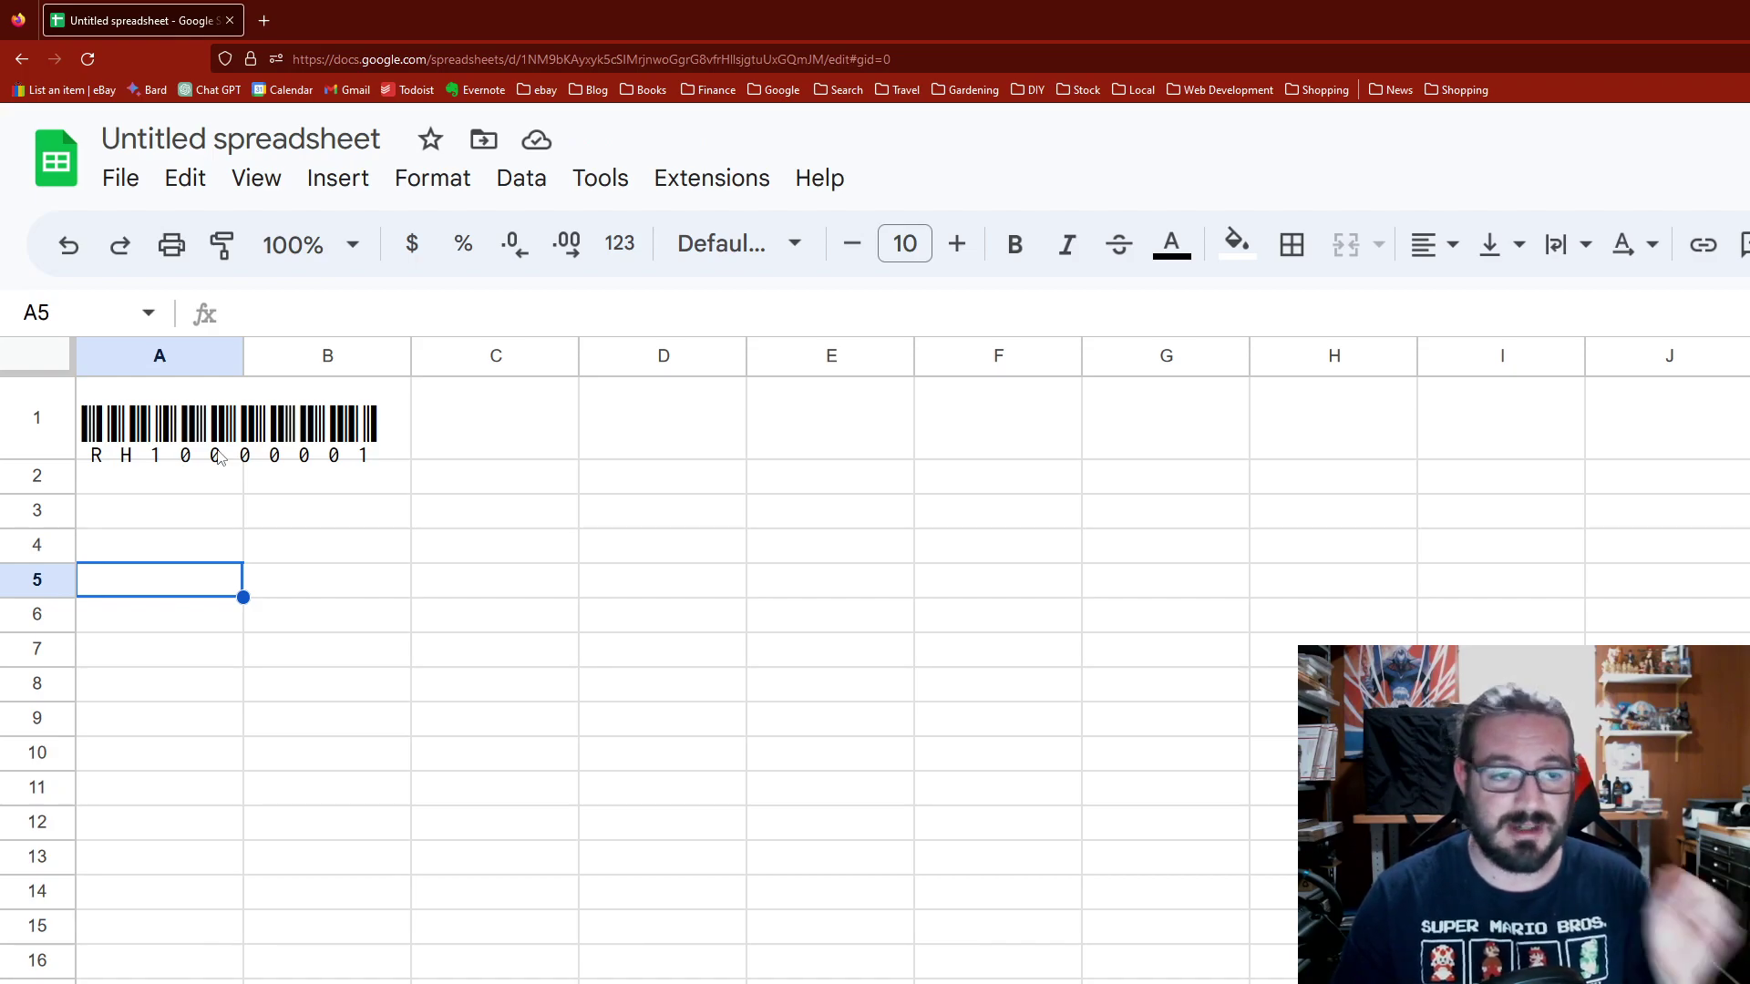
Step: Try Libre Barcode 128 on A1, then revert to Libre Barcode 39 Extended Text
{"action": "left_click", "coordinate": [219, 457]}
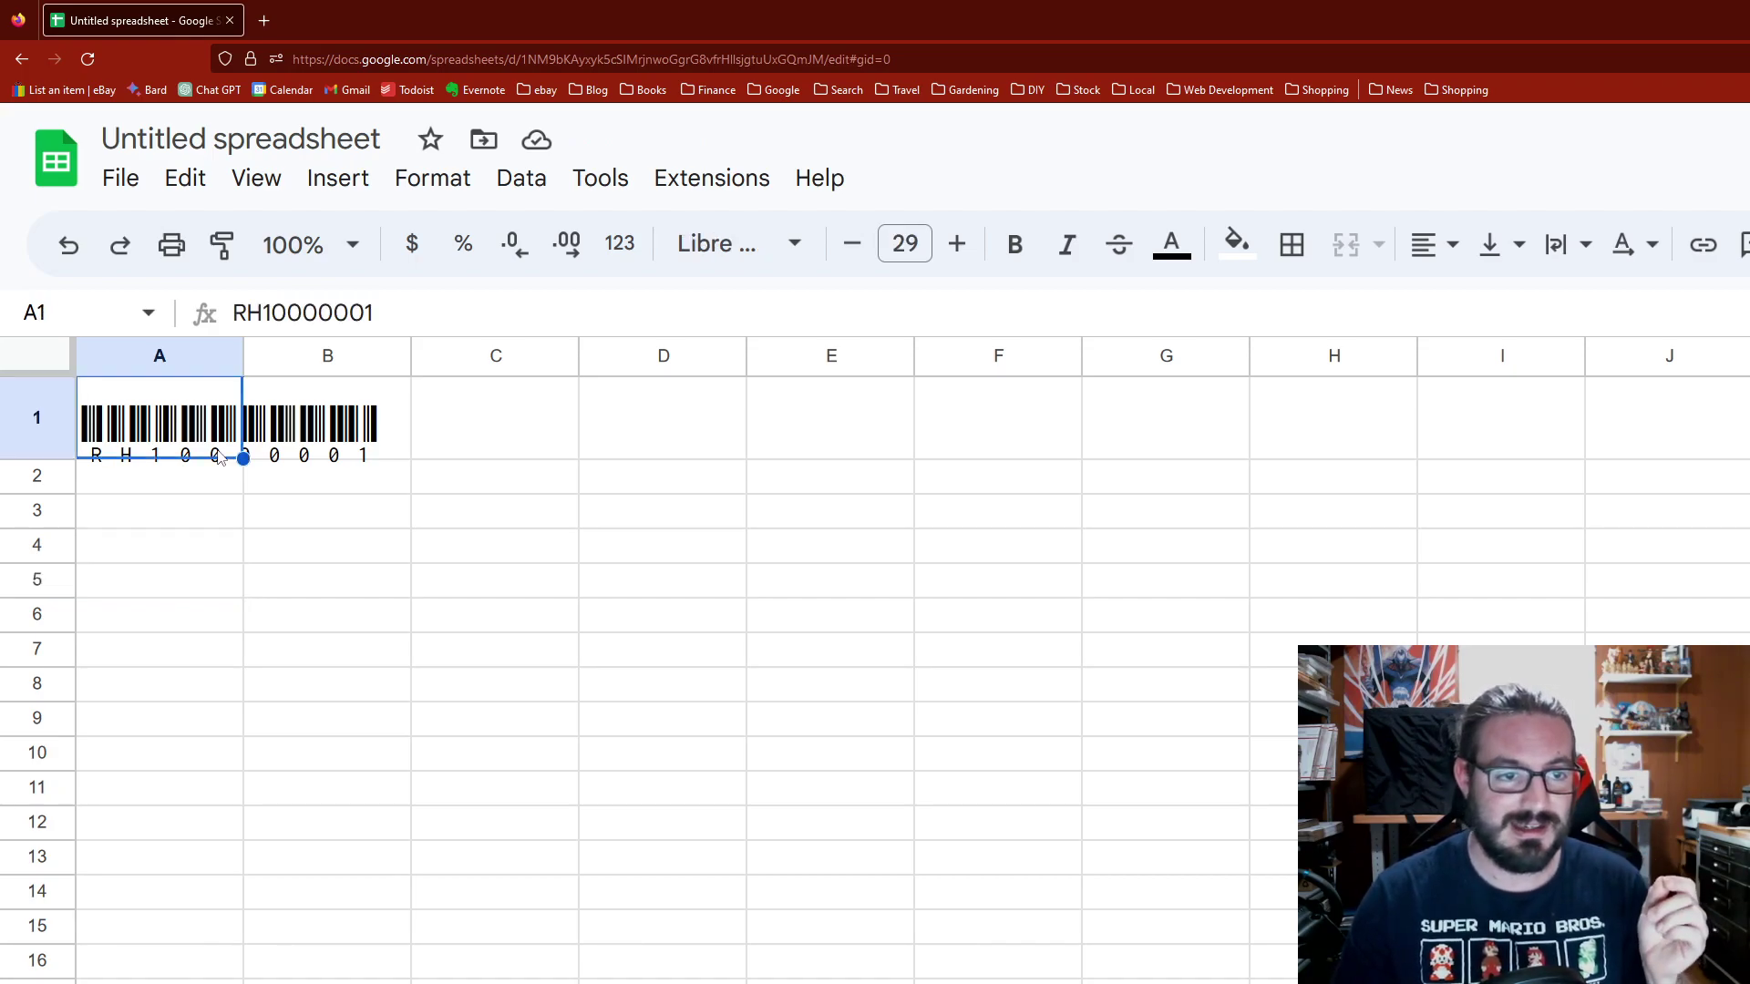
{"action": "left_click", "coordinate": [792, 244]}
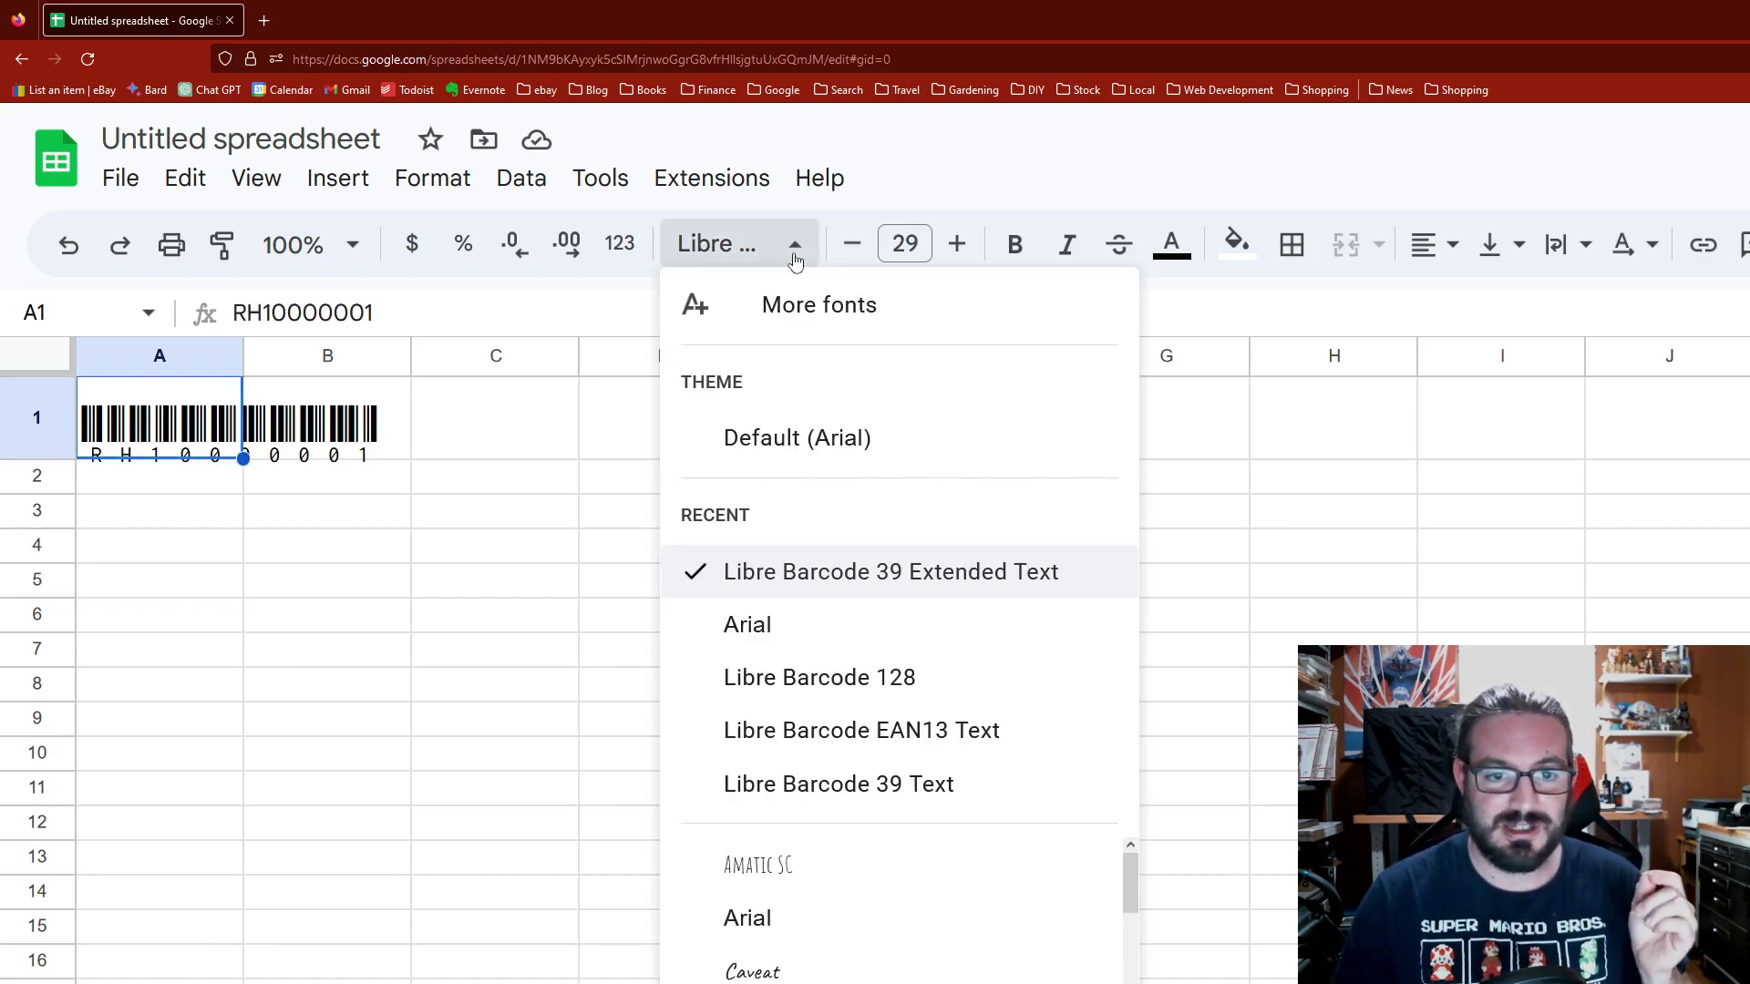
{"action": "left_click", "coordinate": [861, 678]}
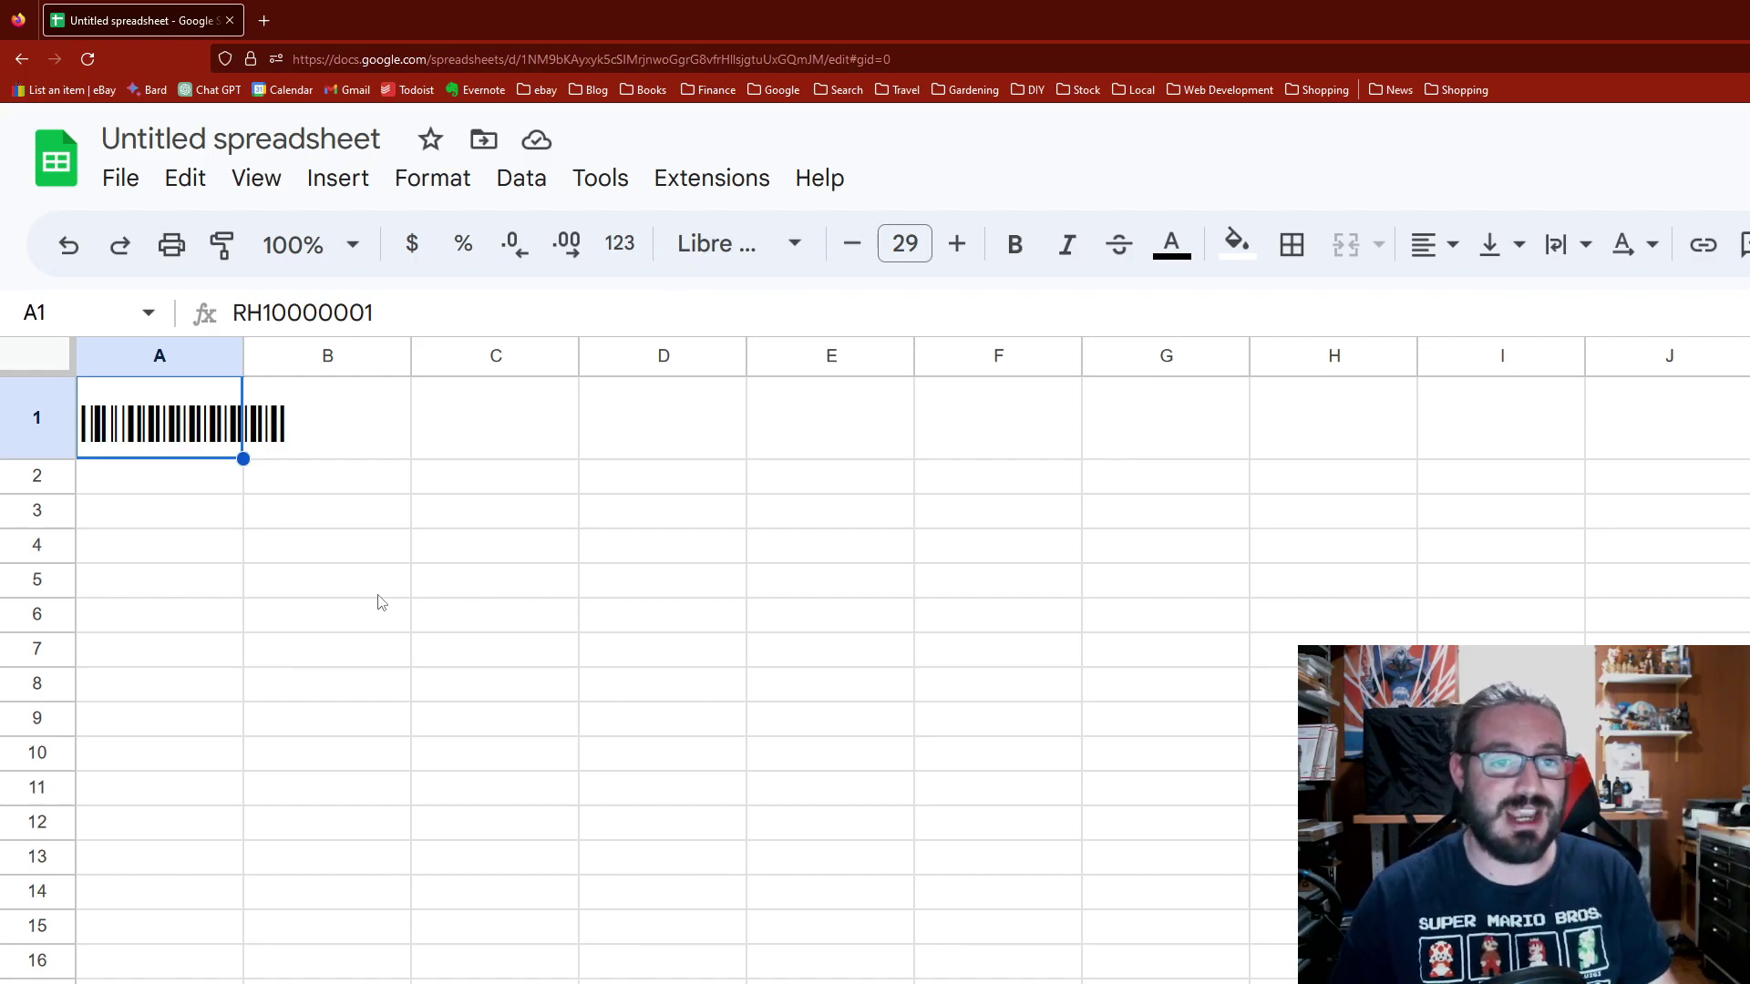
{"action": "left_click", "coordinate": [706, 257]}
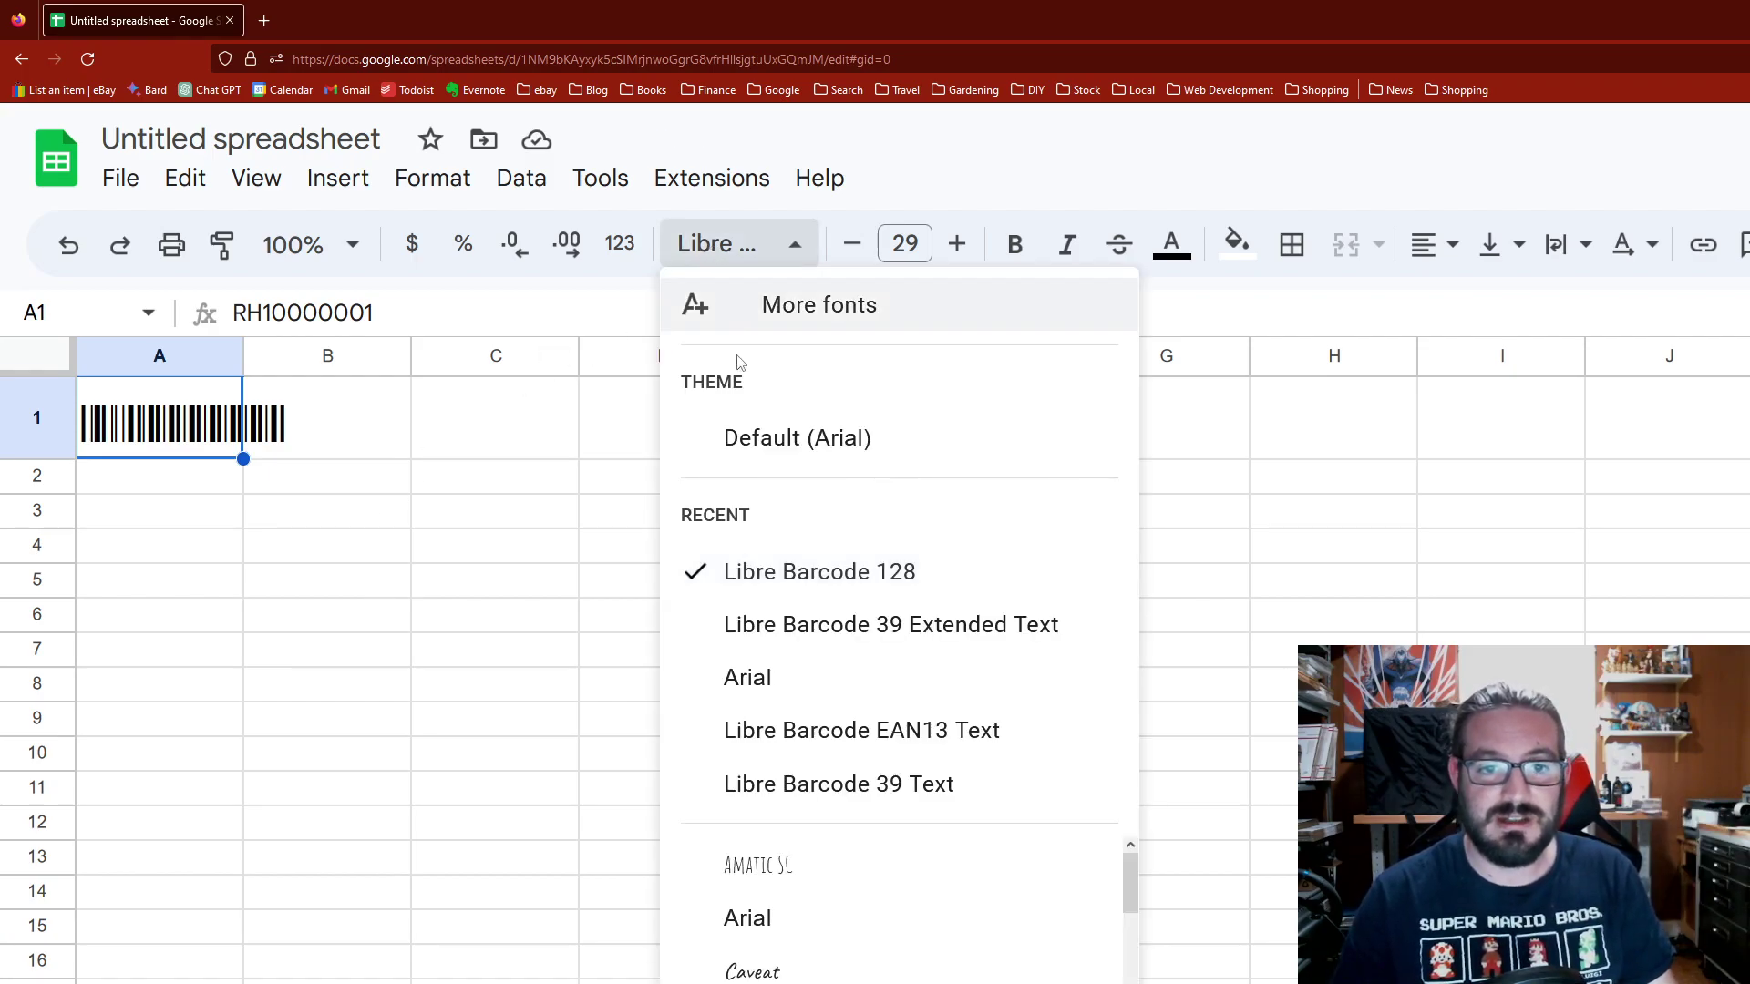
{"action": "left_click", "coordinate": [880, 627]}
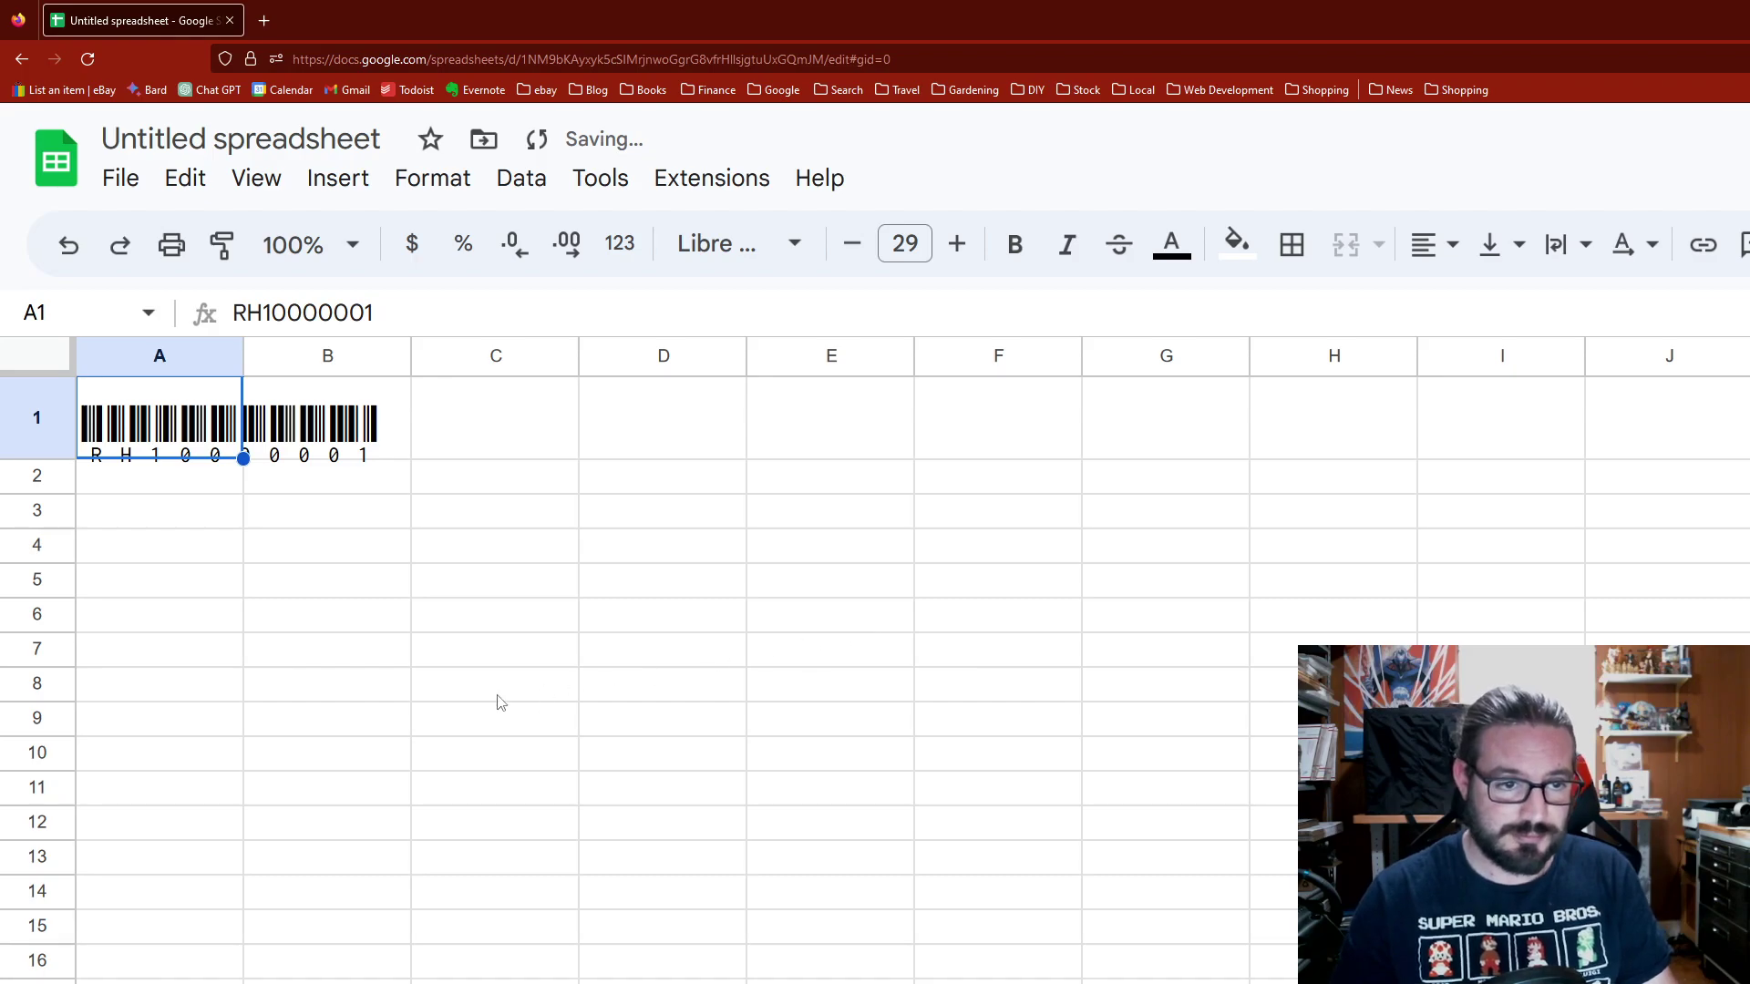
{"action": "left_click", "coordinate": [422, 718]}
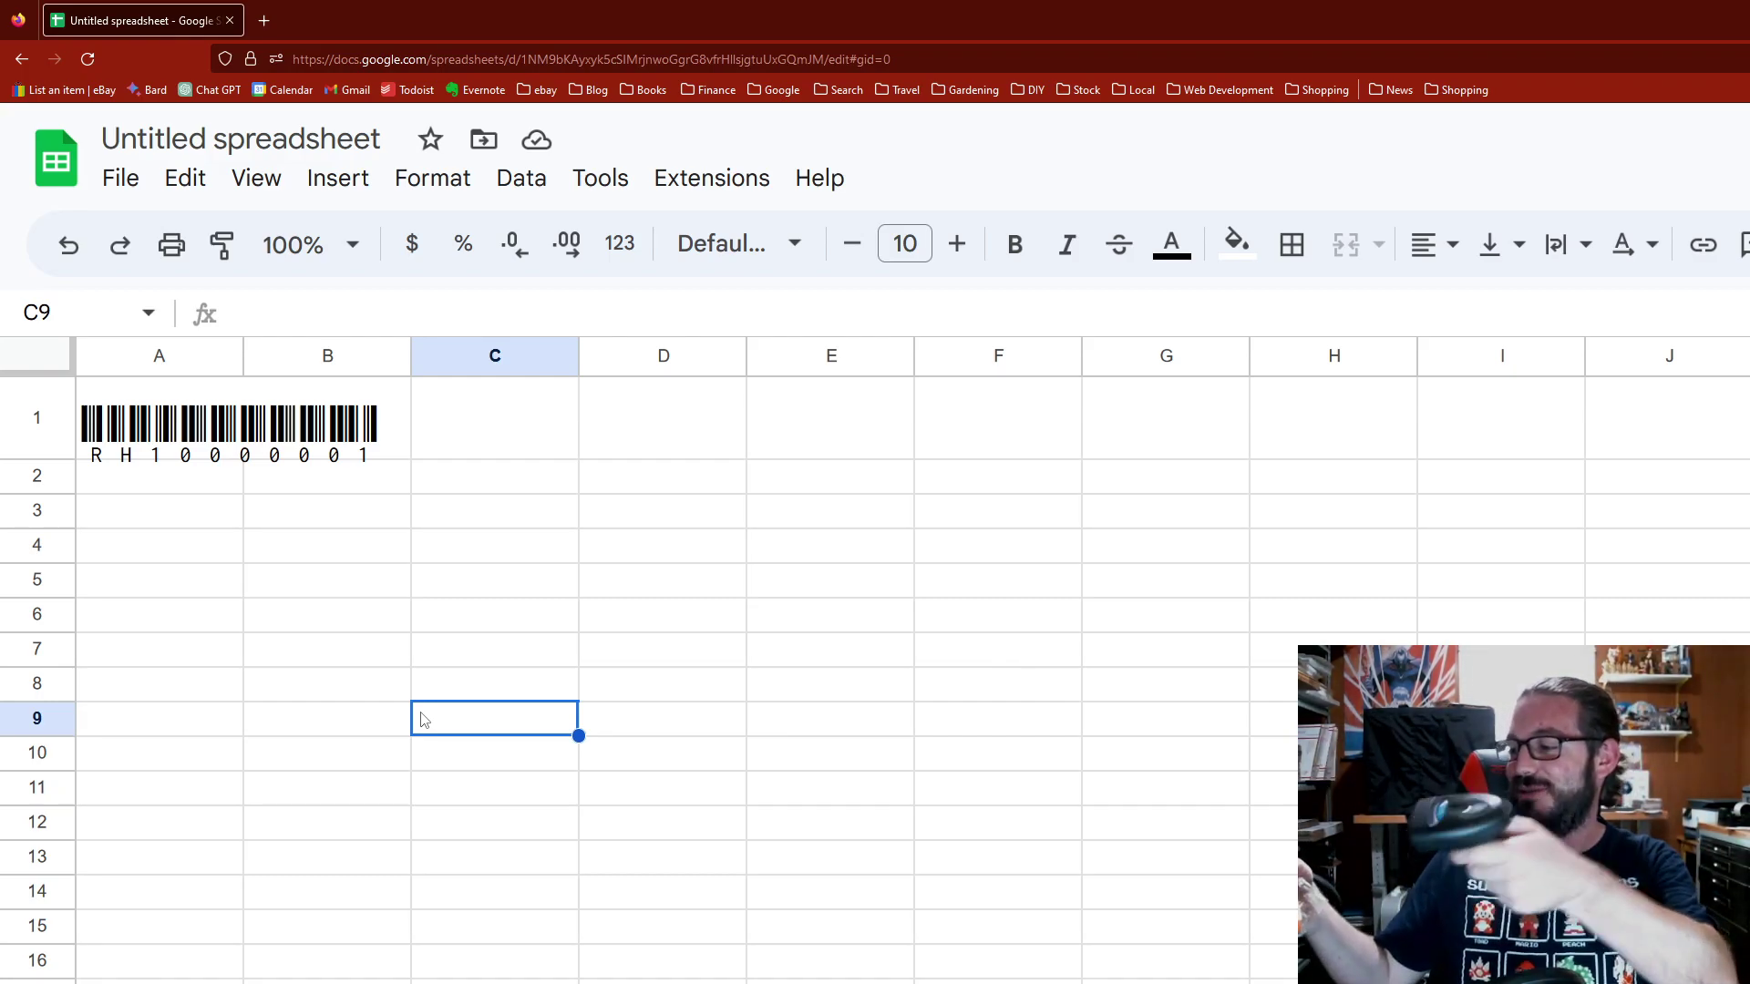
Step: Scan the test code RH1004876 into C9, then delete it from C9
{"action": "type", "text": "RH1004876"}
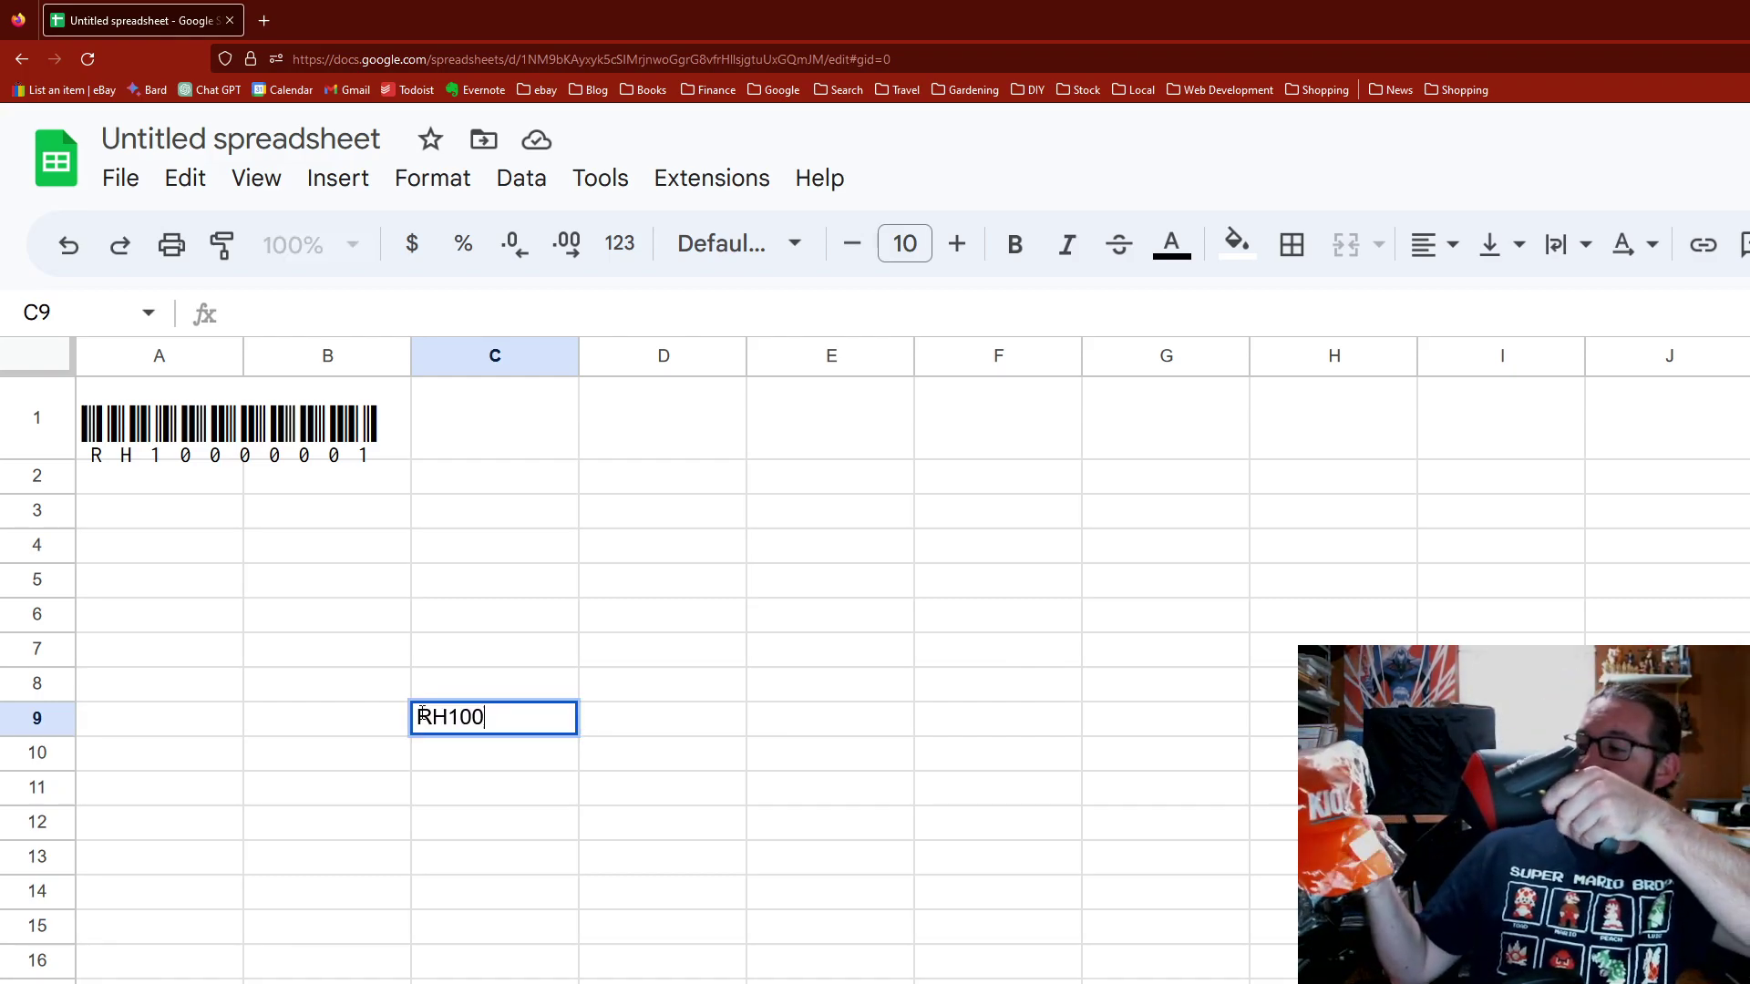
{"action": "key", "text": "Return"}
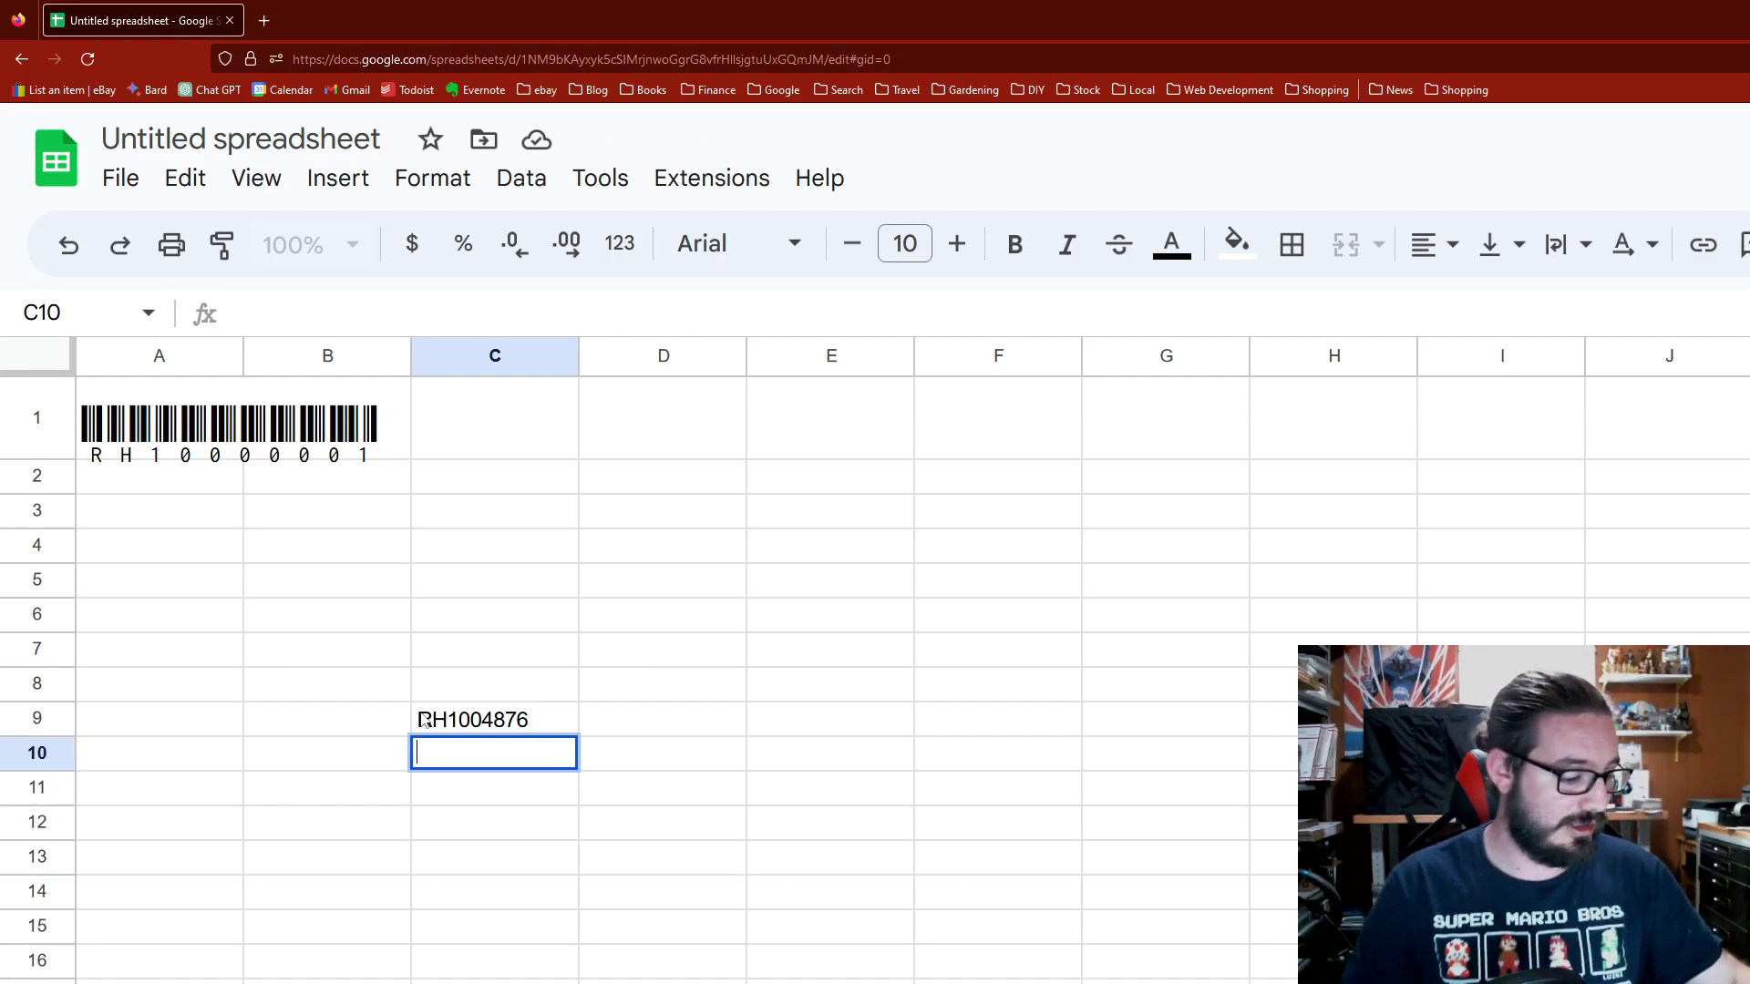
{"action": "left_click", "coordinate": [433, 720]}
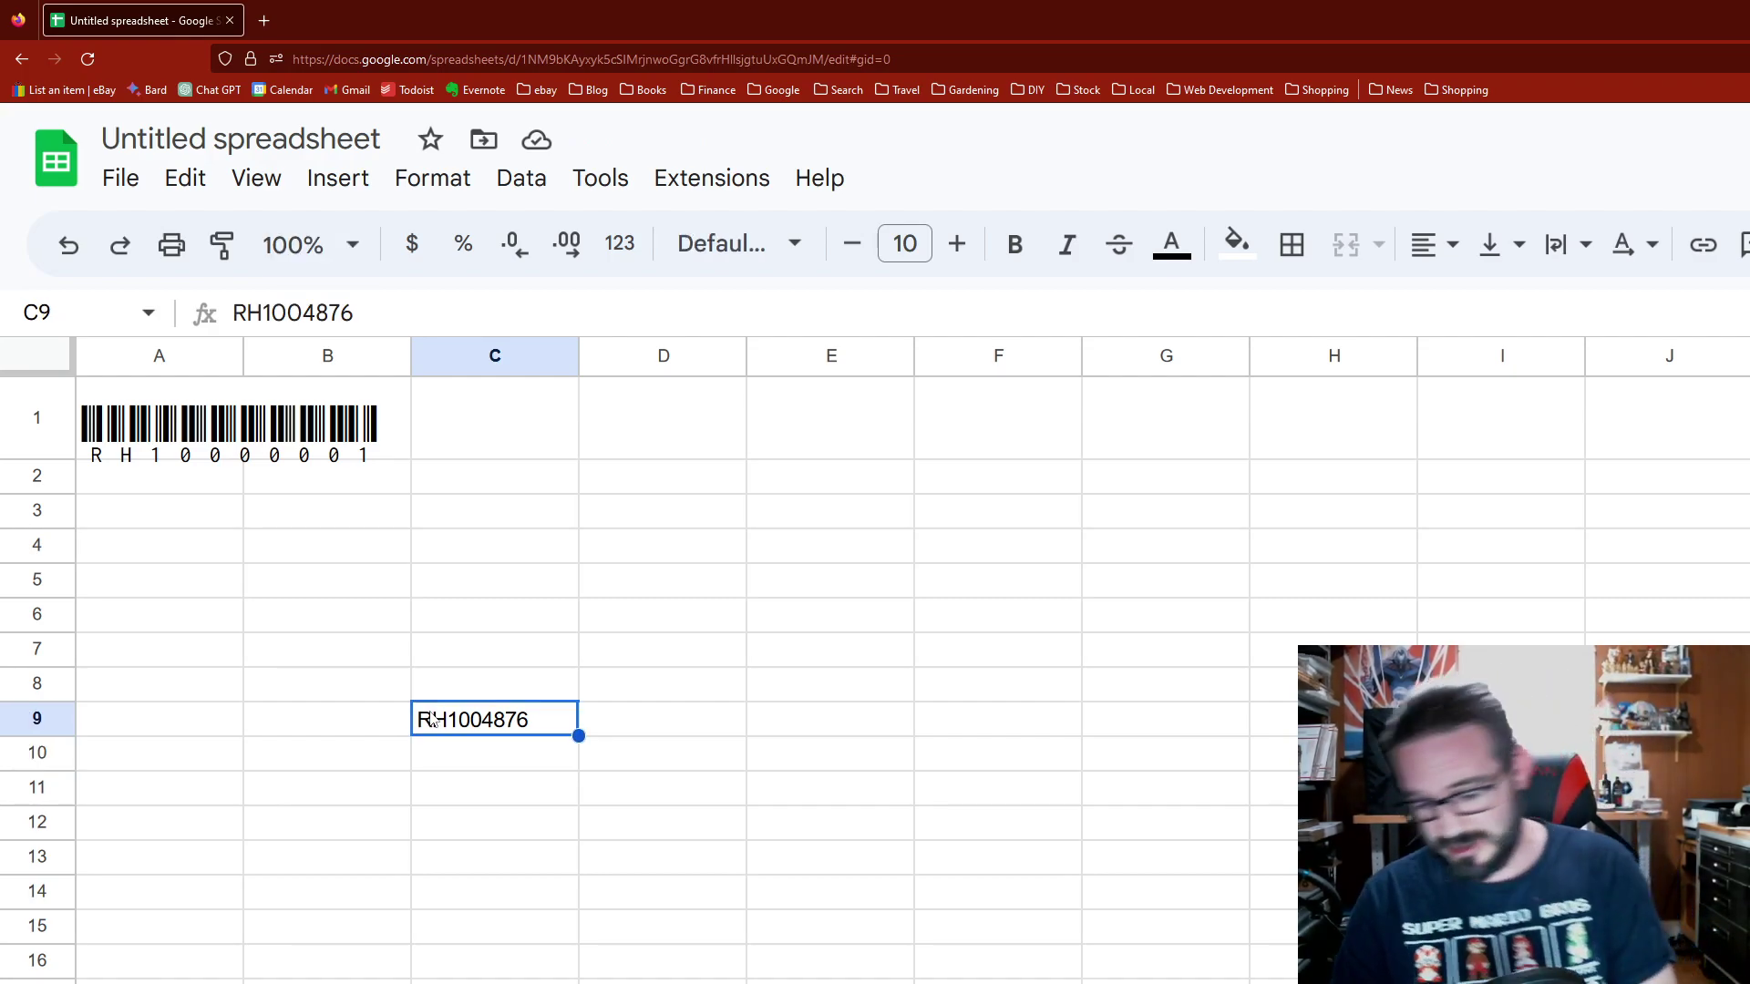
{"action": "key", "text": "Delete"}
Step: Set A1 back to font size 10 in the default Arial font
{"action": "left_click", "coordinate": [164, 439]}
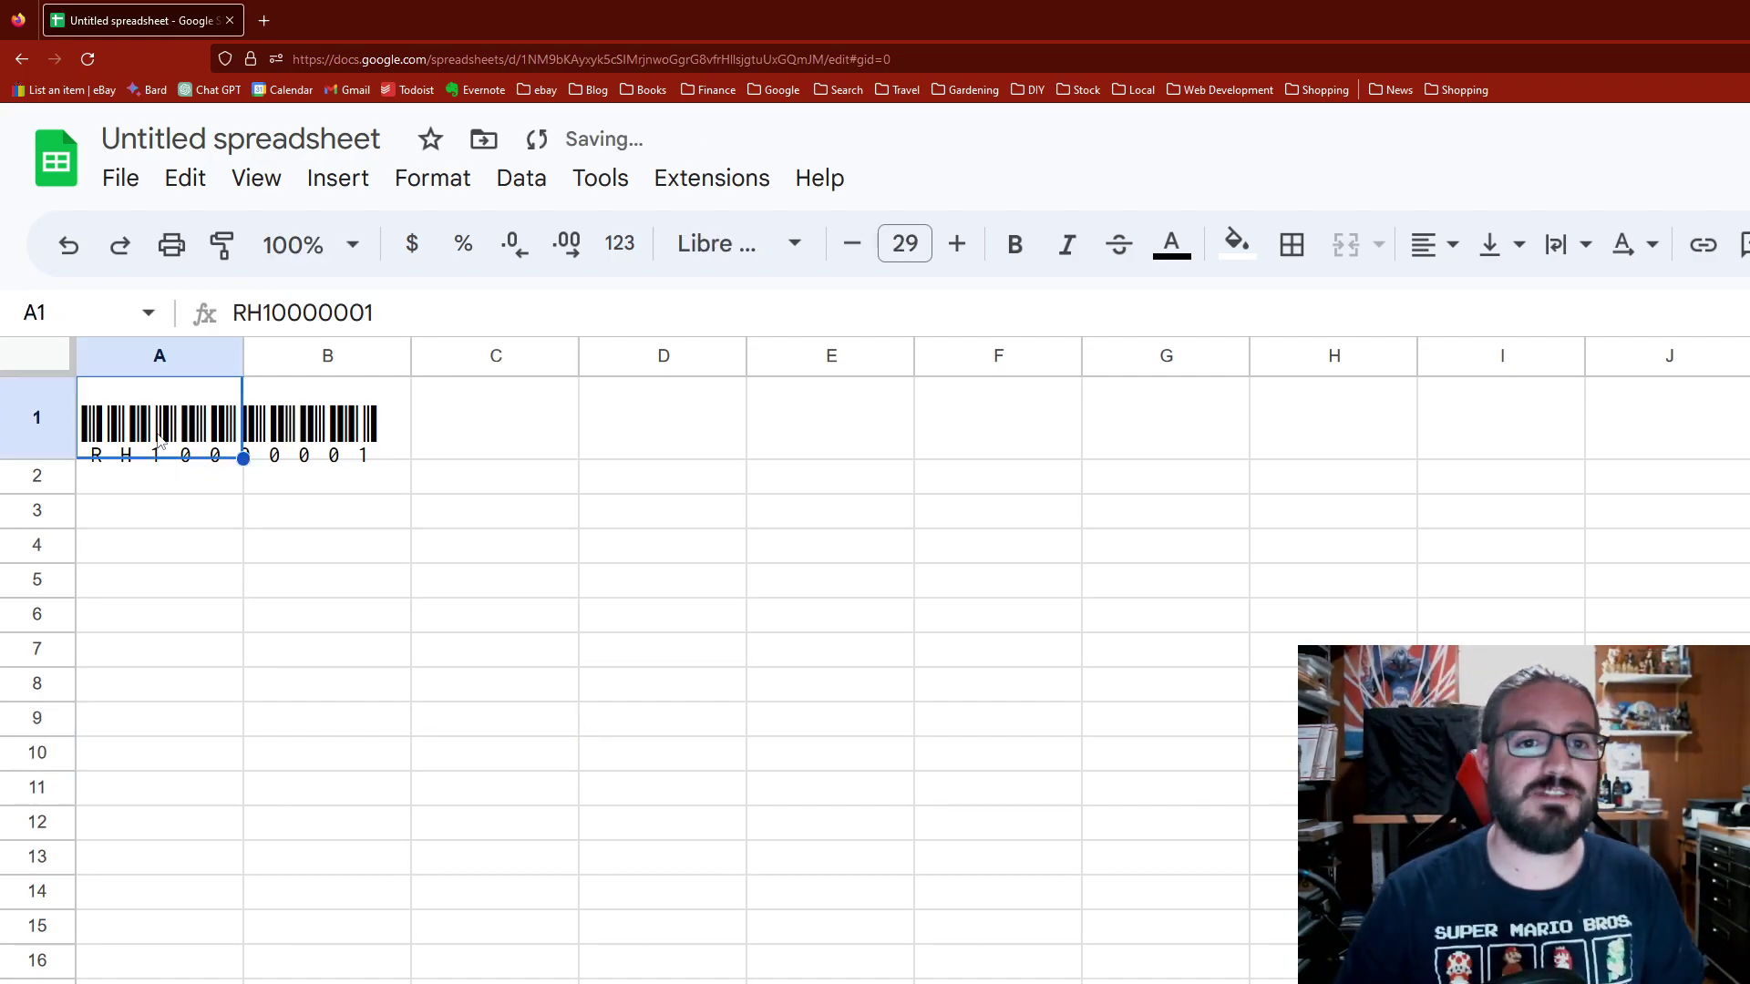
{"action": "left_click", "coordinate": [902, 243]}
{"action": "type", "text": "10"}
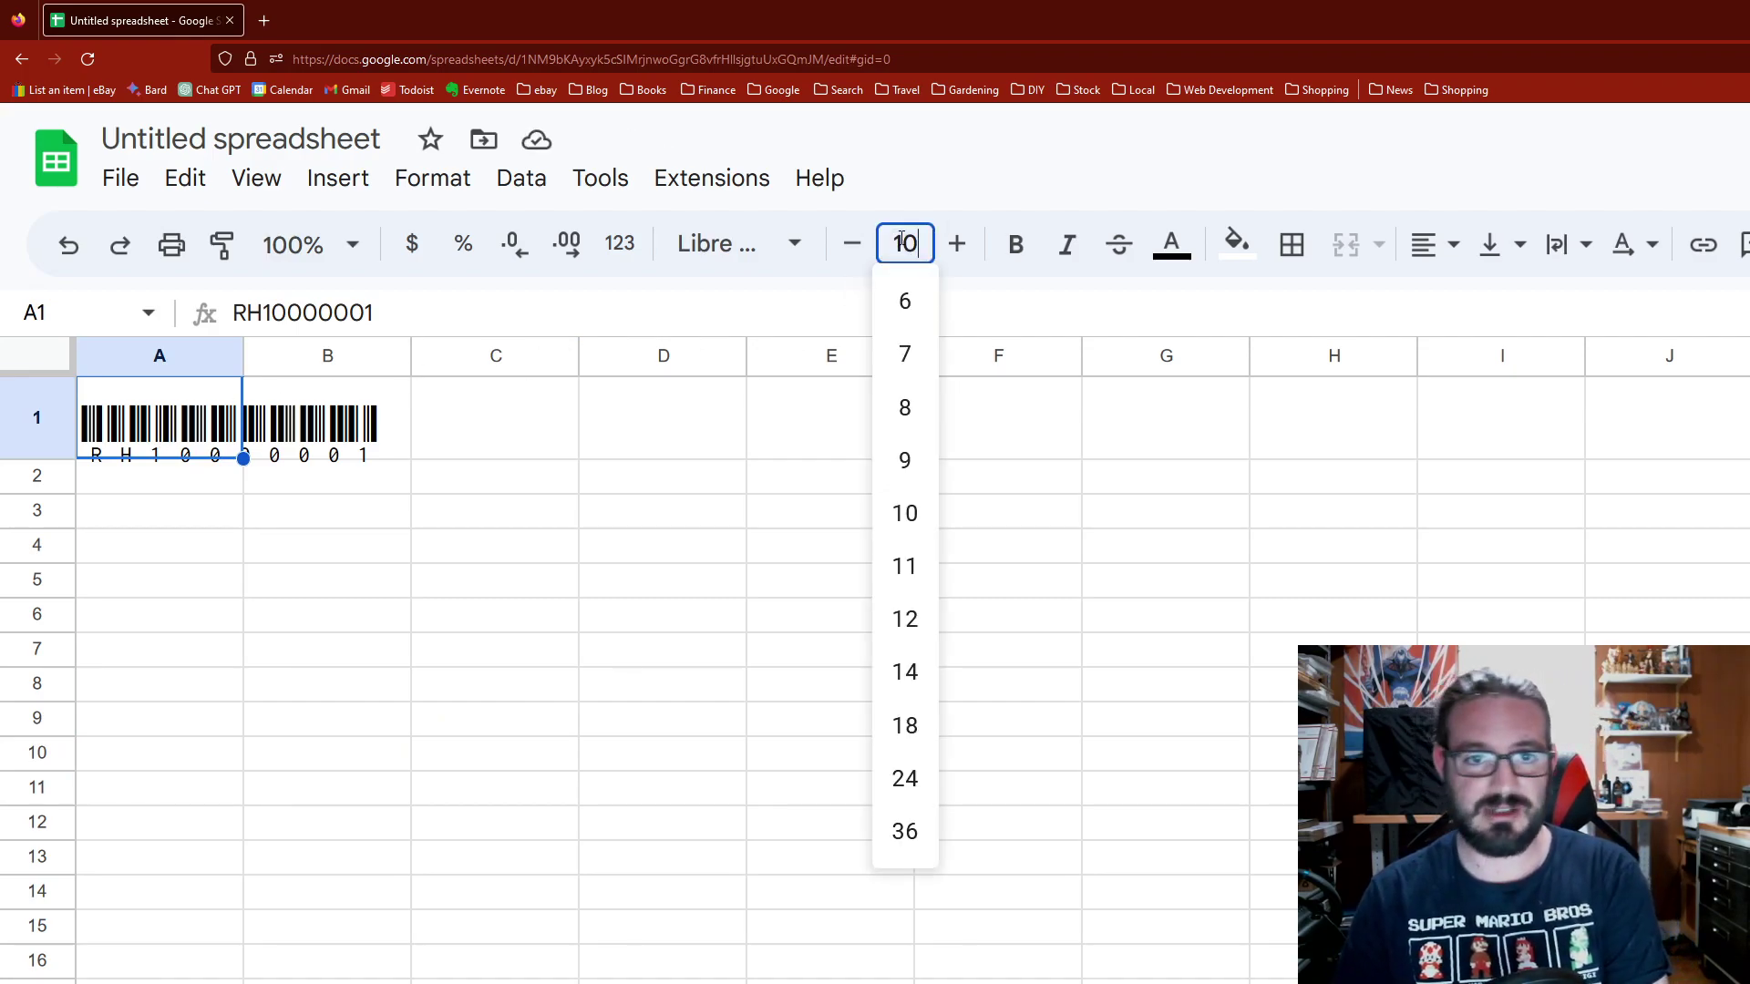
{"action": "key", "text": "Return"}
{"action": "left_click", "coordinate": [692, 263]}
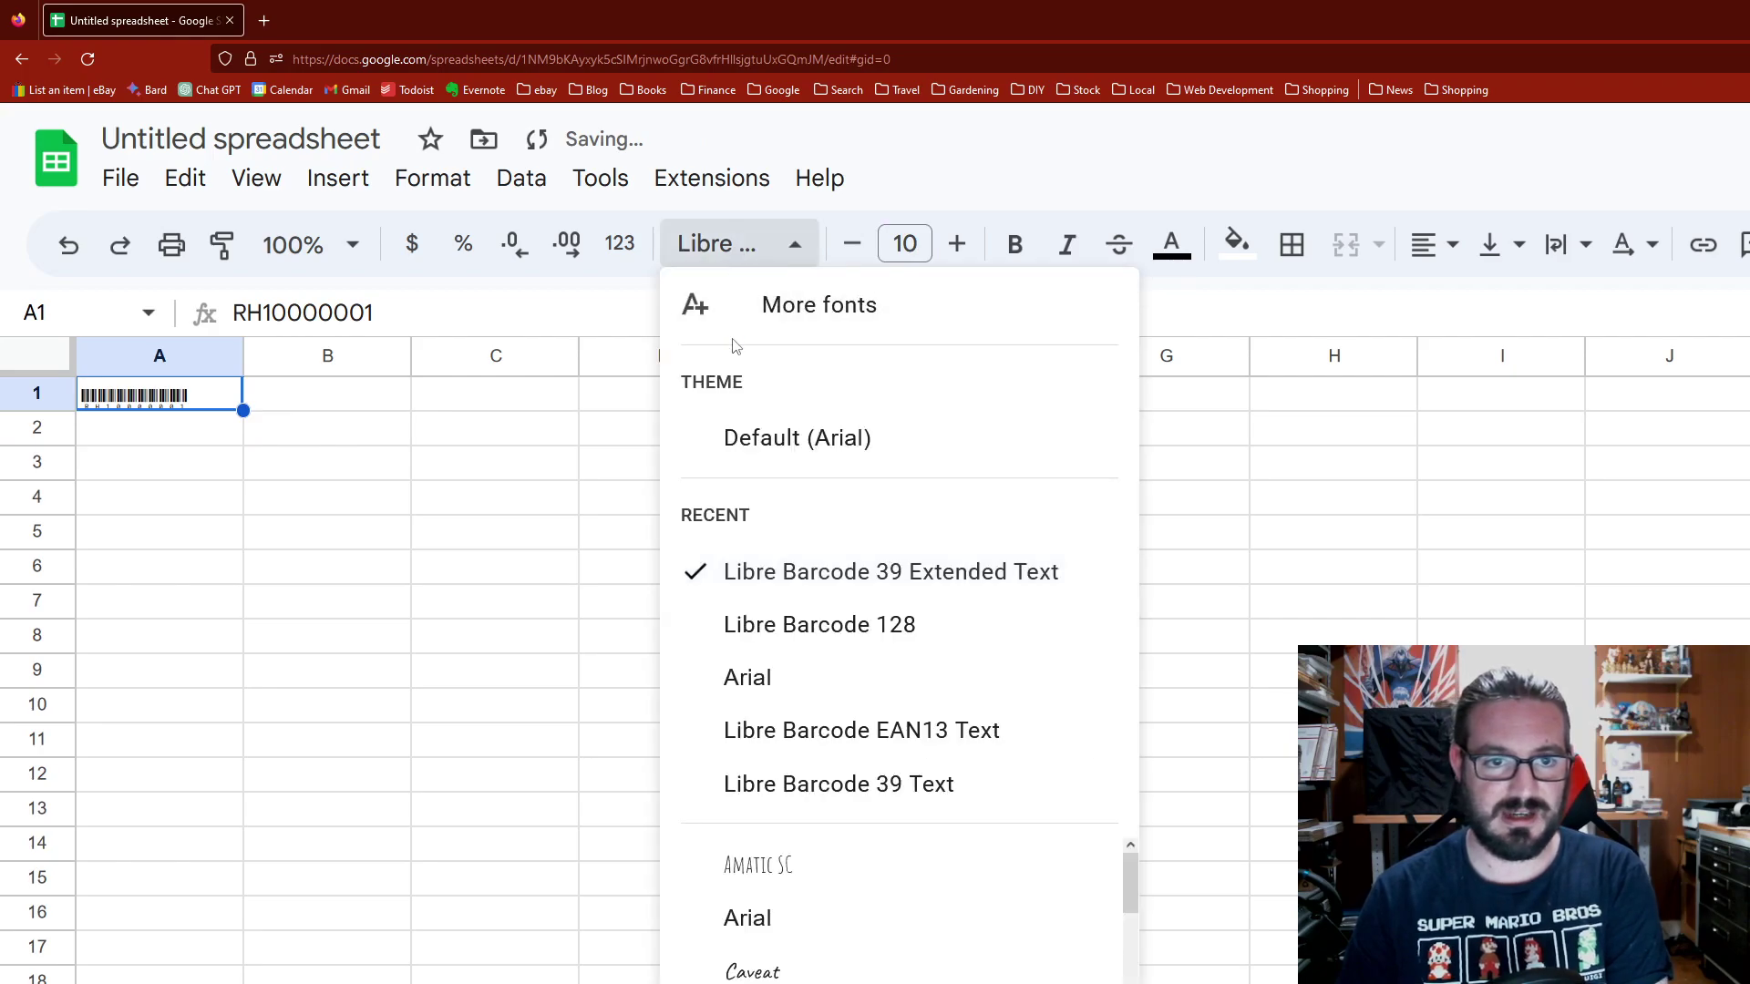
{"action": "left_click", "coordinate": [735, 444]}
{"action": "left_click", "coordinate": [205, 469]}
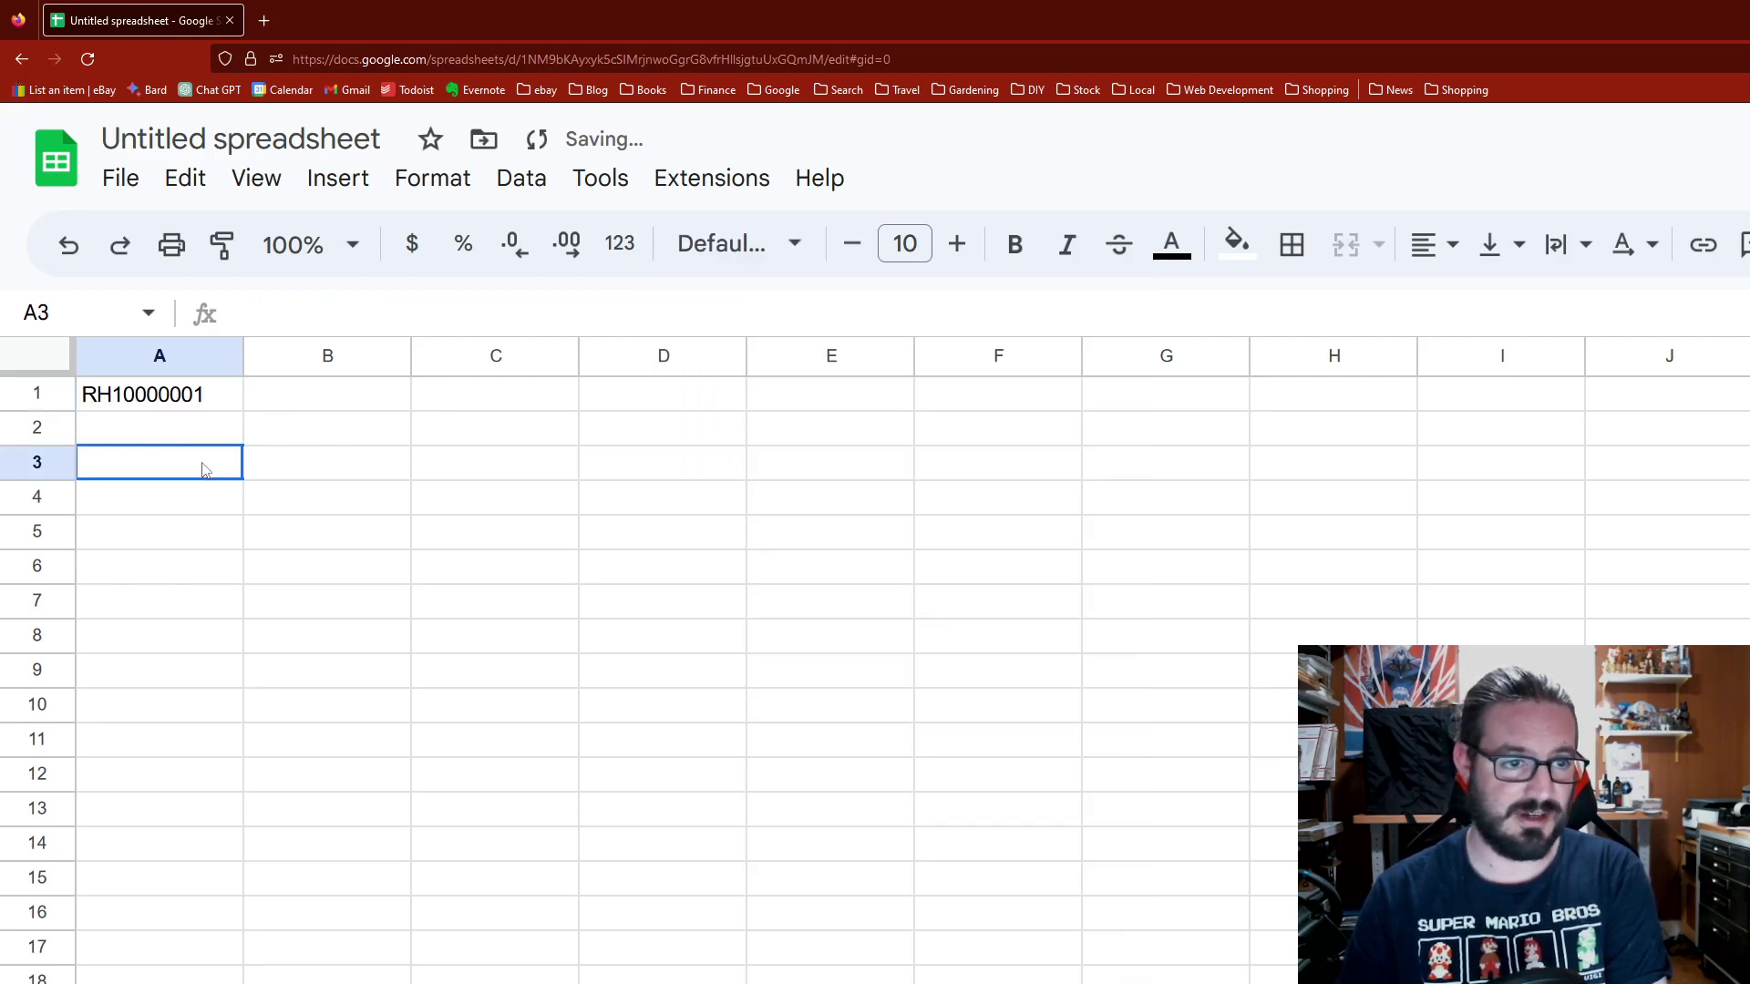
{"action": "left_click", "coordinate": [180, 397]}
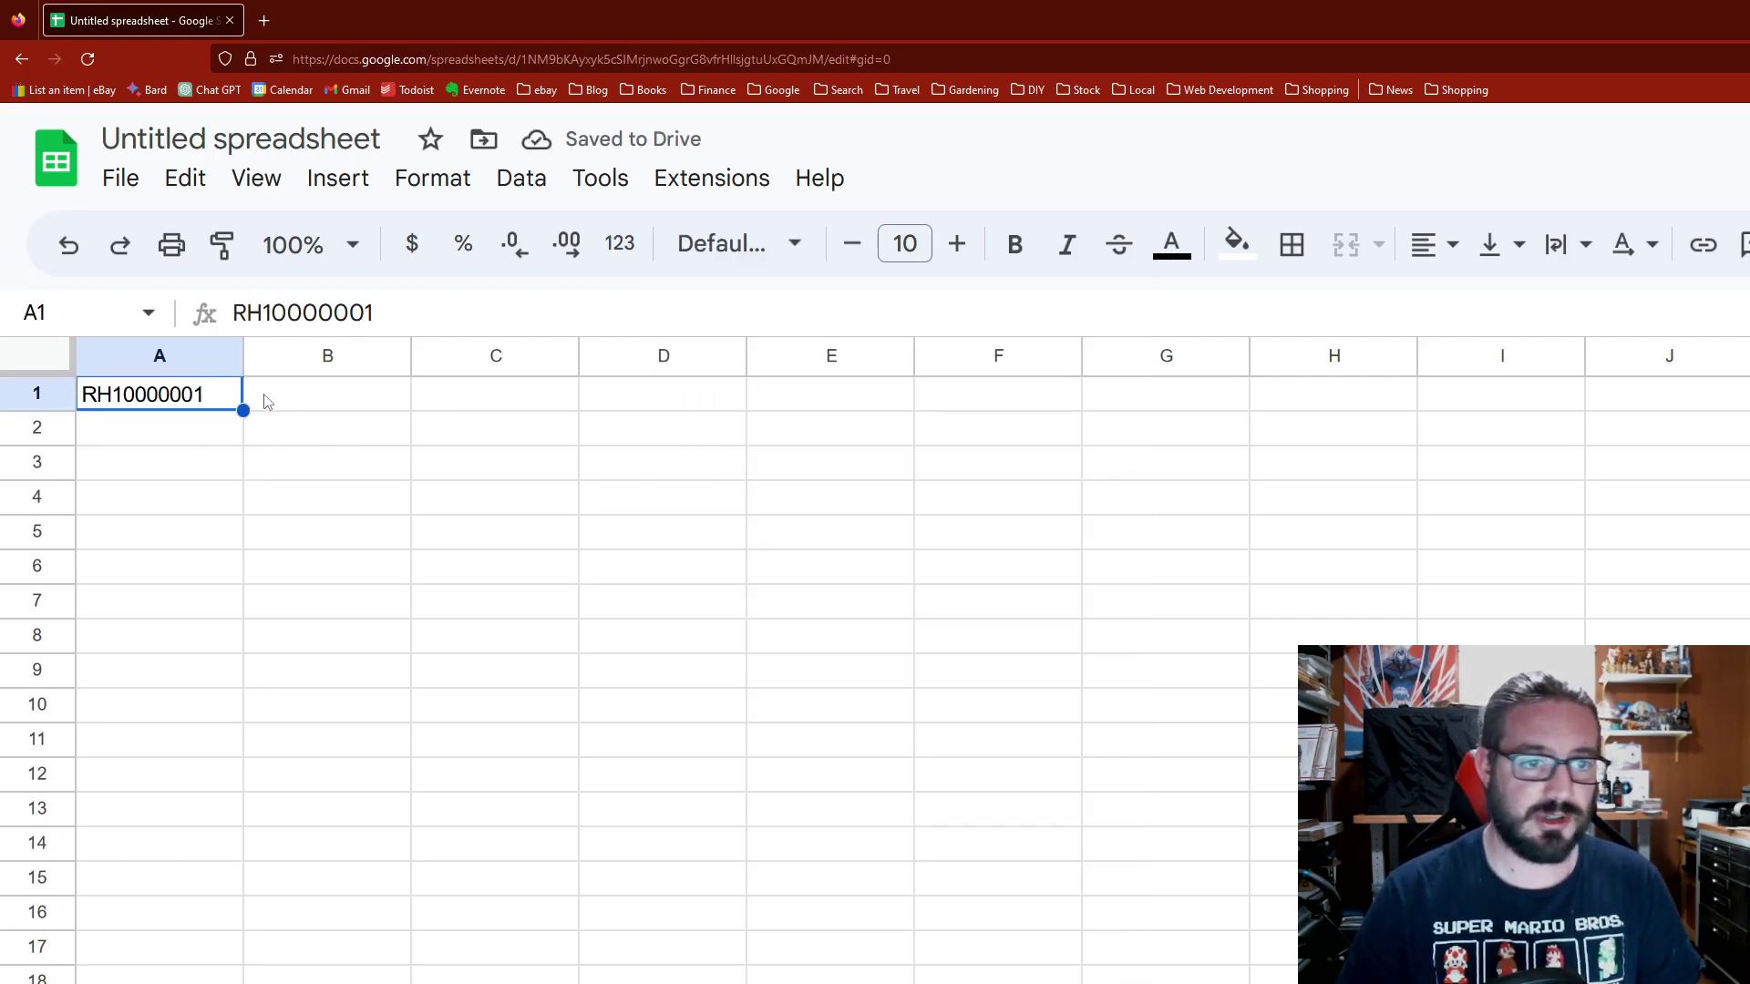
Step: Enter the formula ="*"&A1&"*" in B1 so it shows *RH10000001*
{"action": "left_click", "coordinate": [267, 402]}
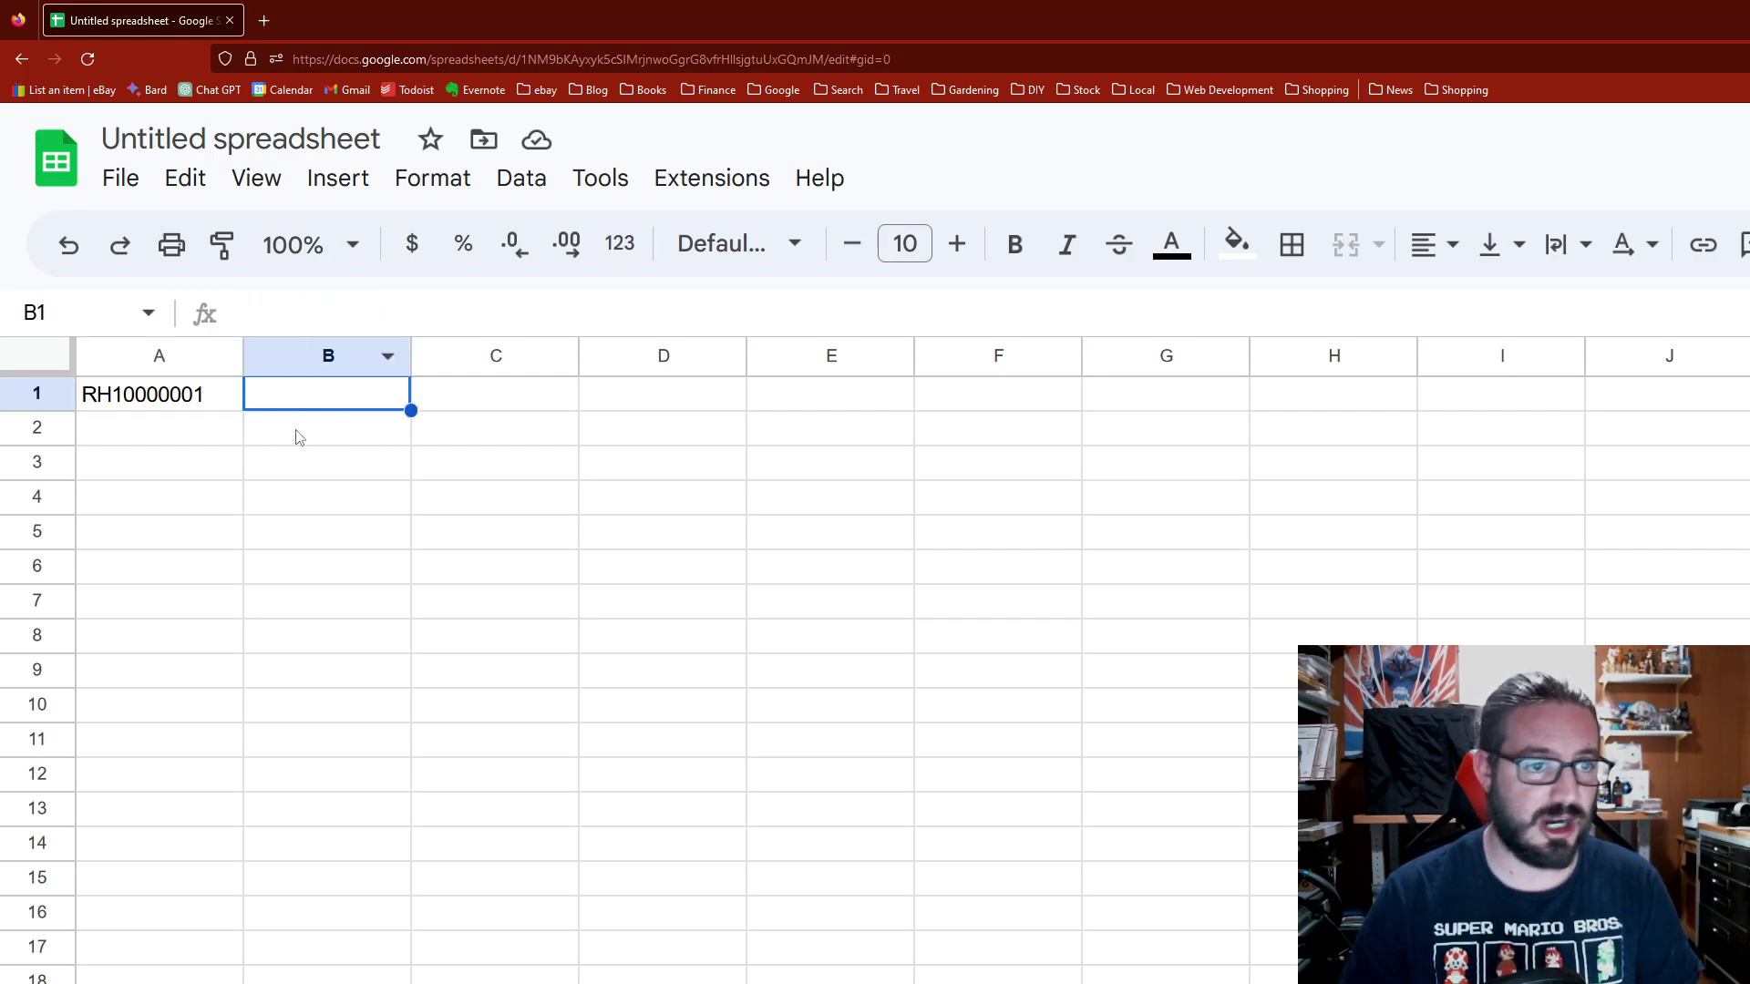
{"action": "left_click", "coordinate": [308, 320]}
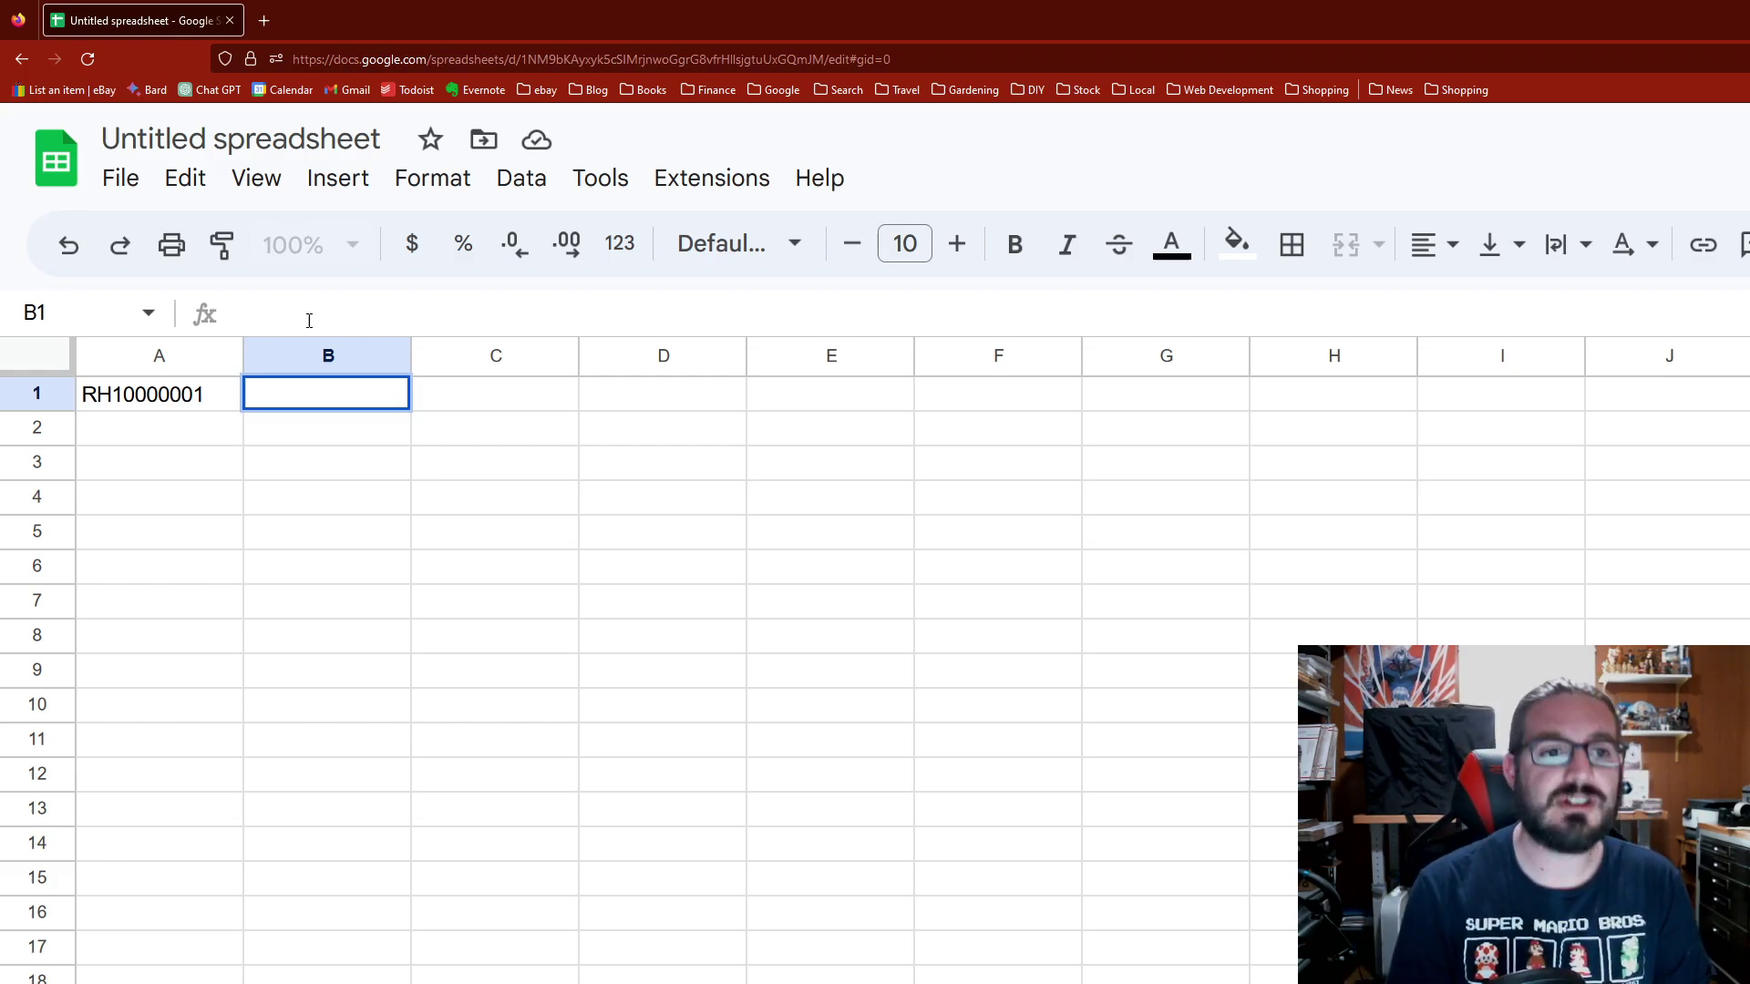
{"action": "type", "text": "="}
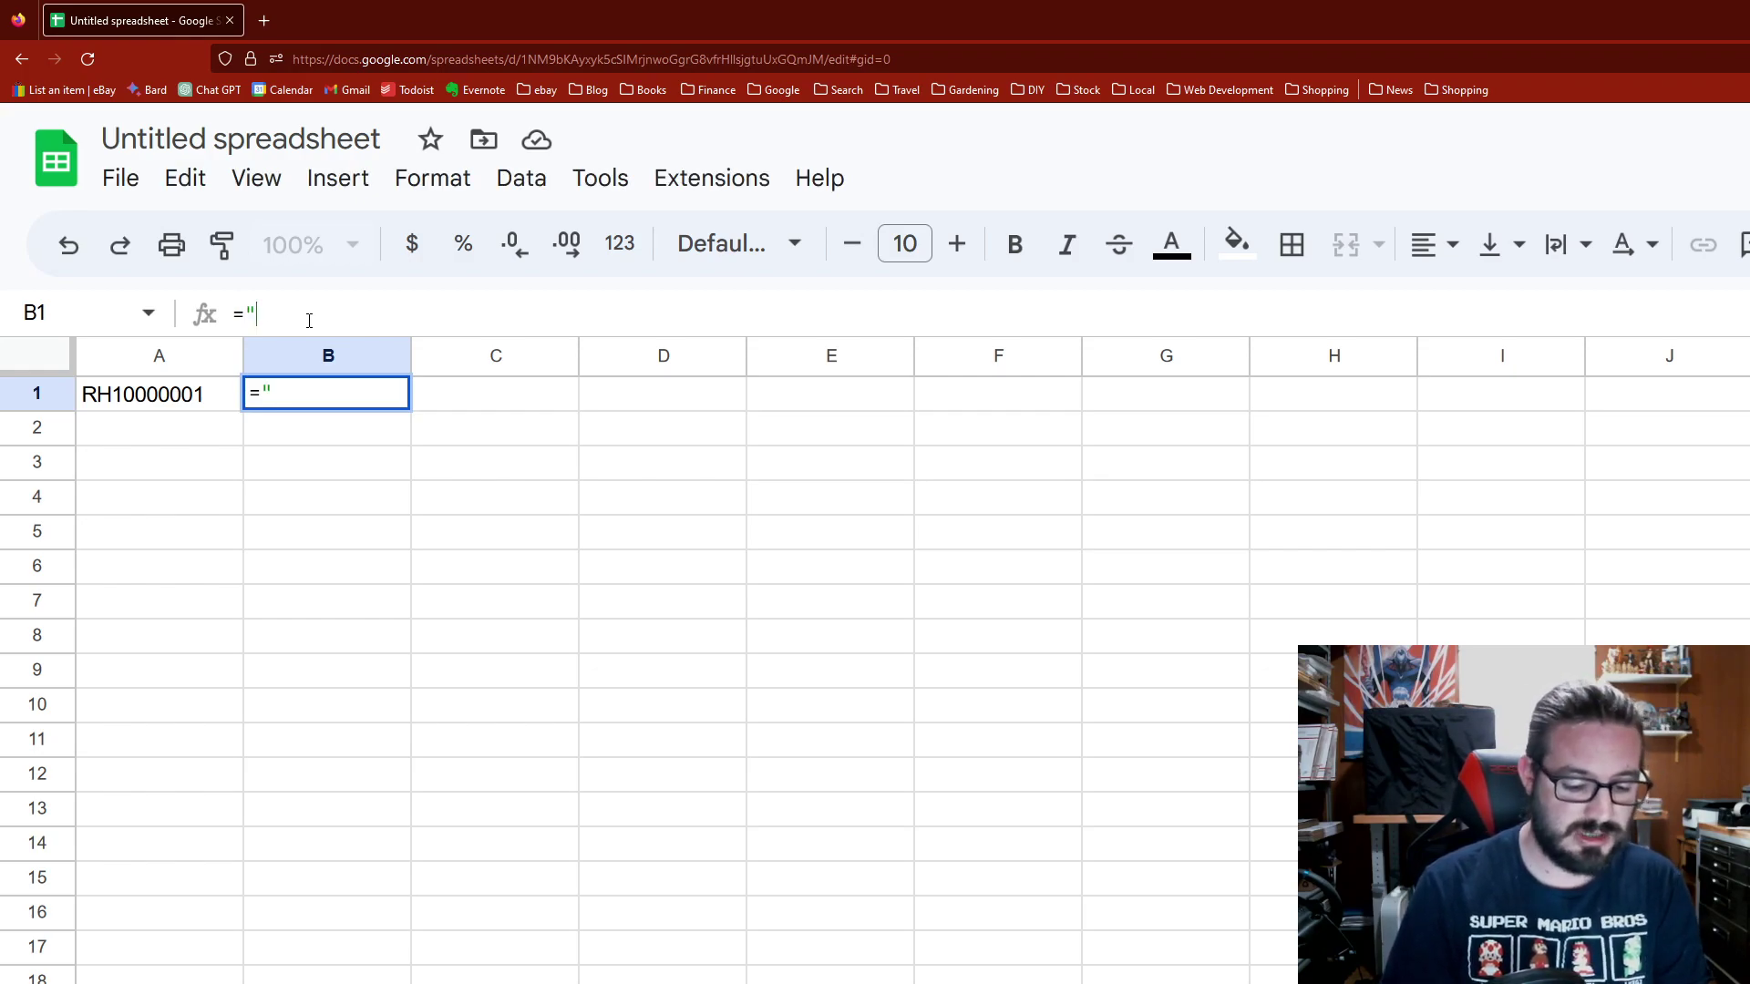
{"action": "type", "text": "\"*"}
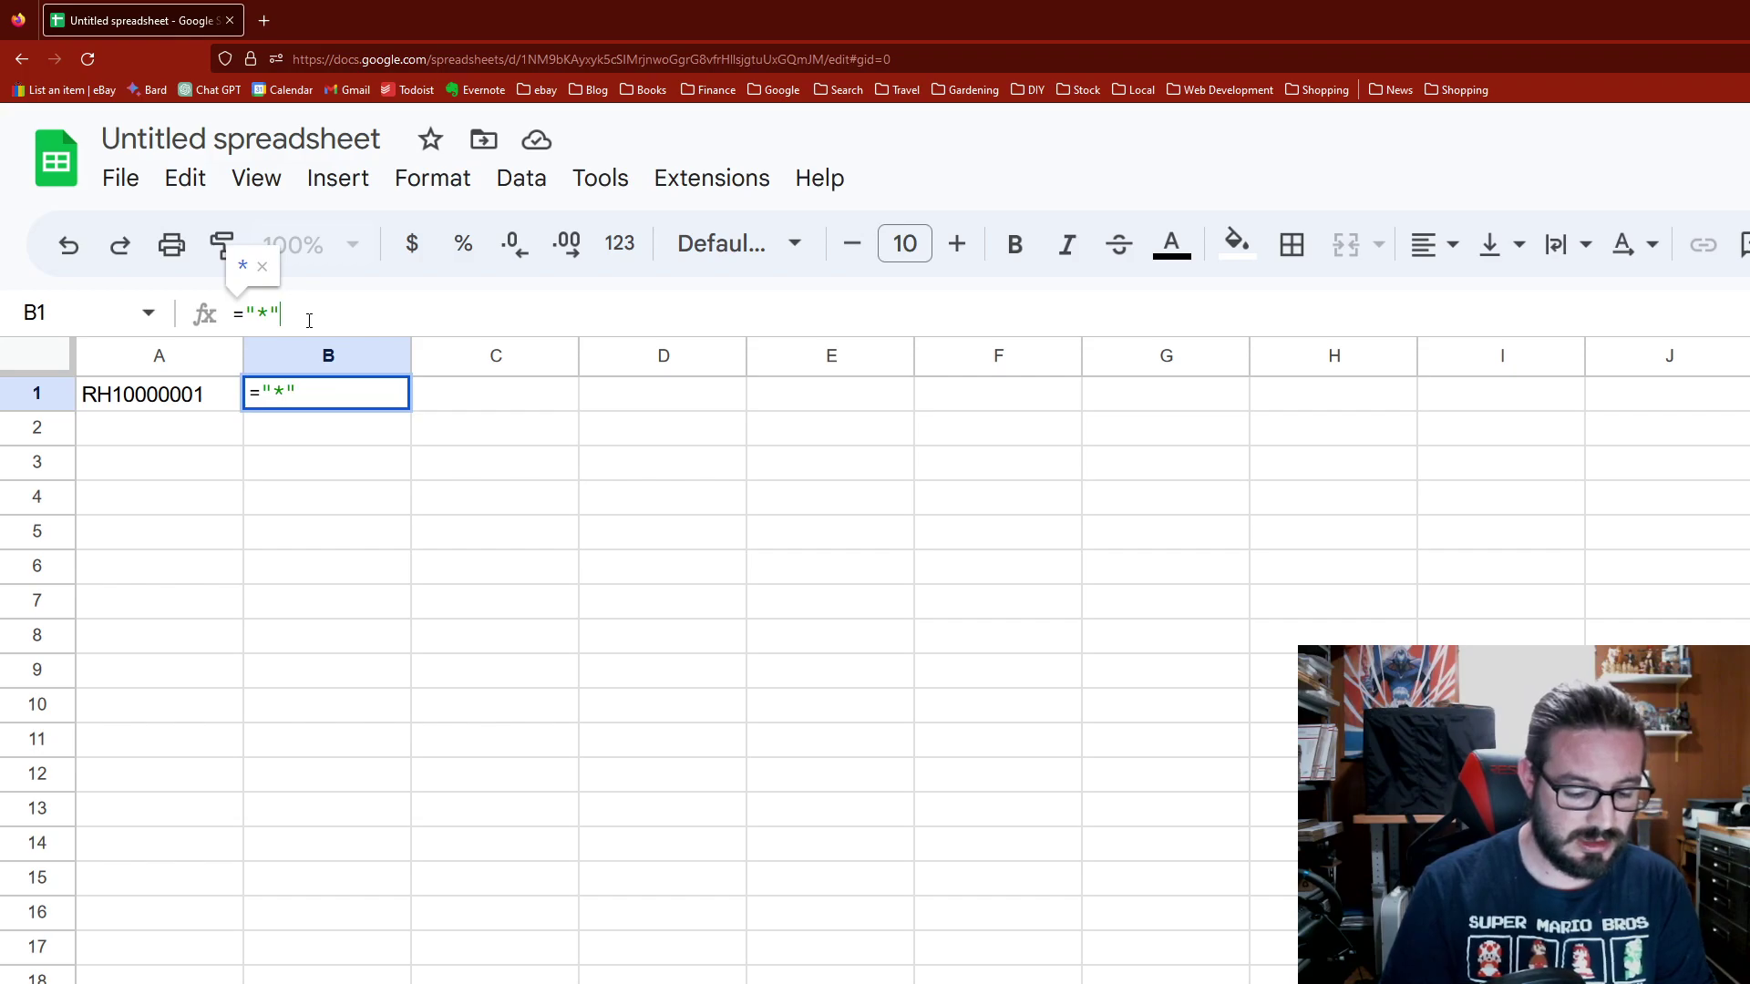
{"action": "type", "text": "\""}
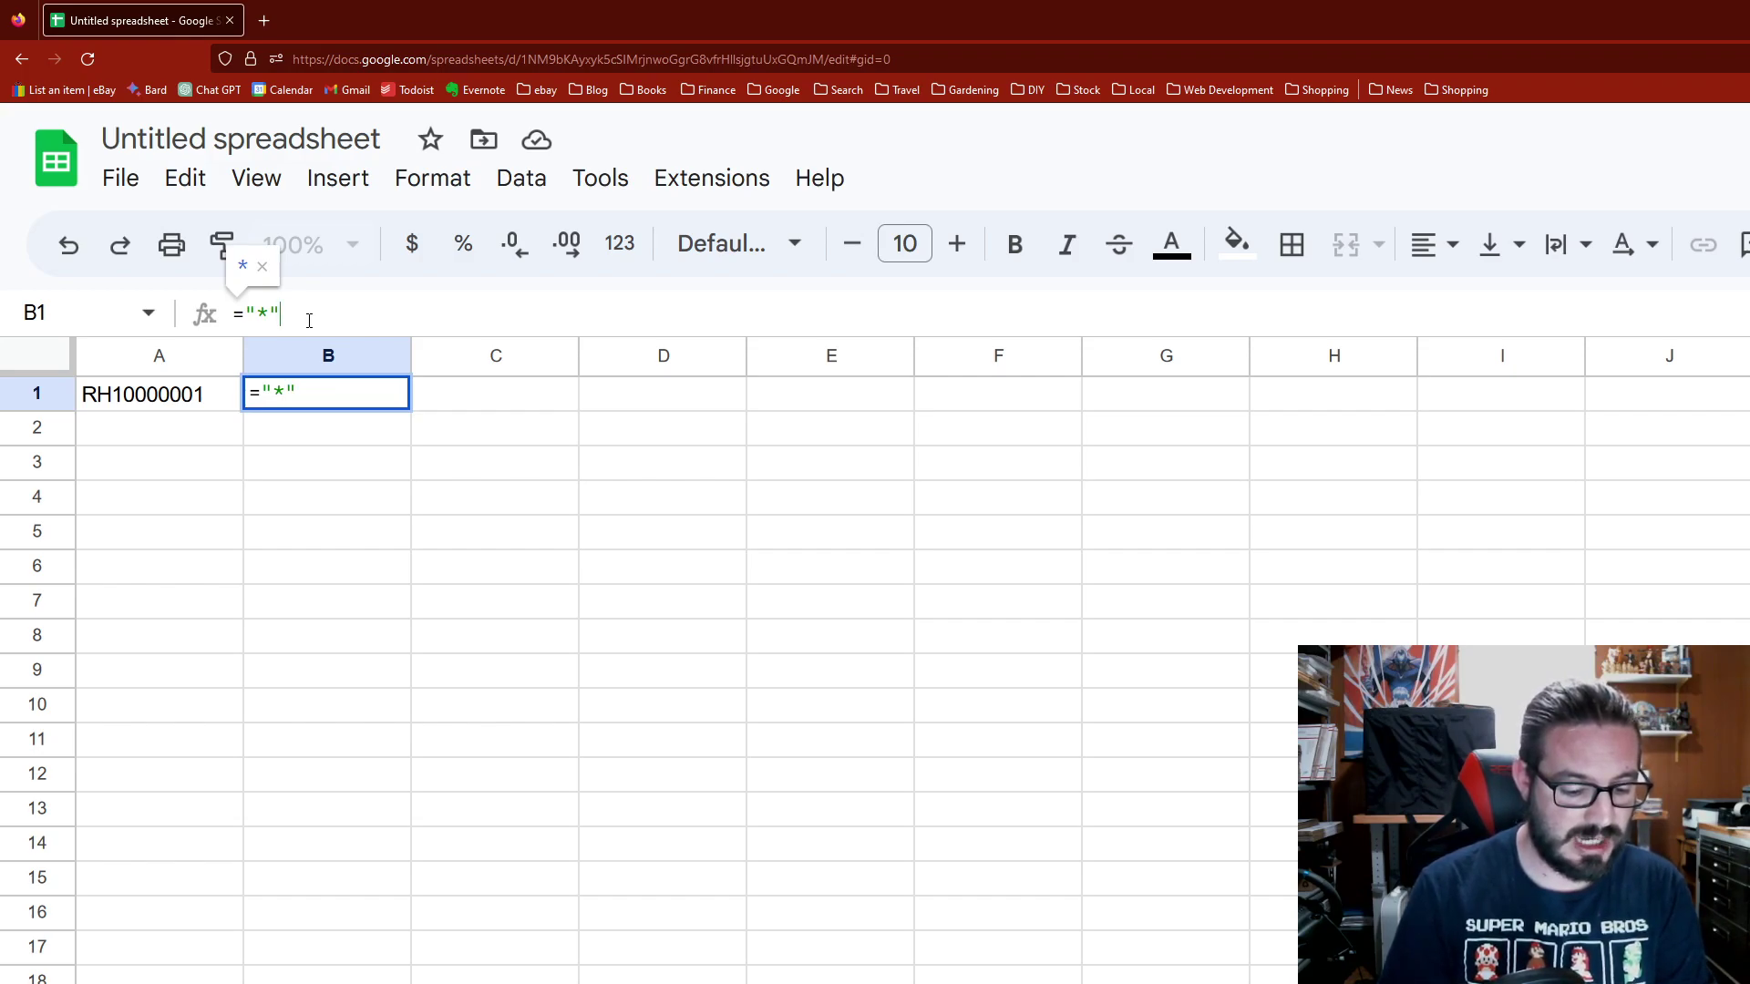
{"action": "type", "text": "&"}
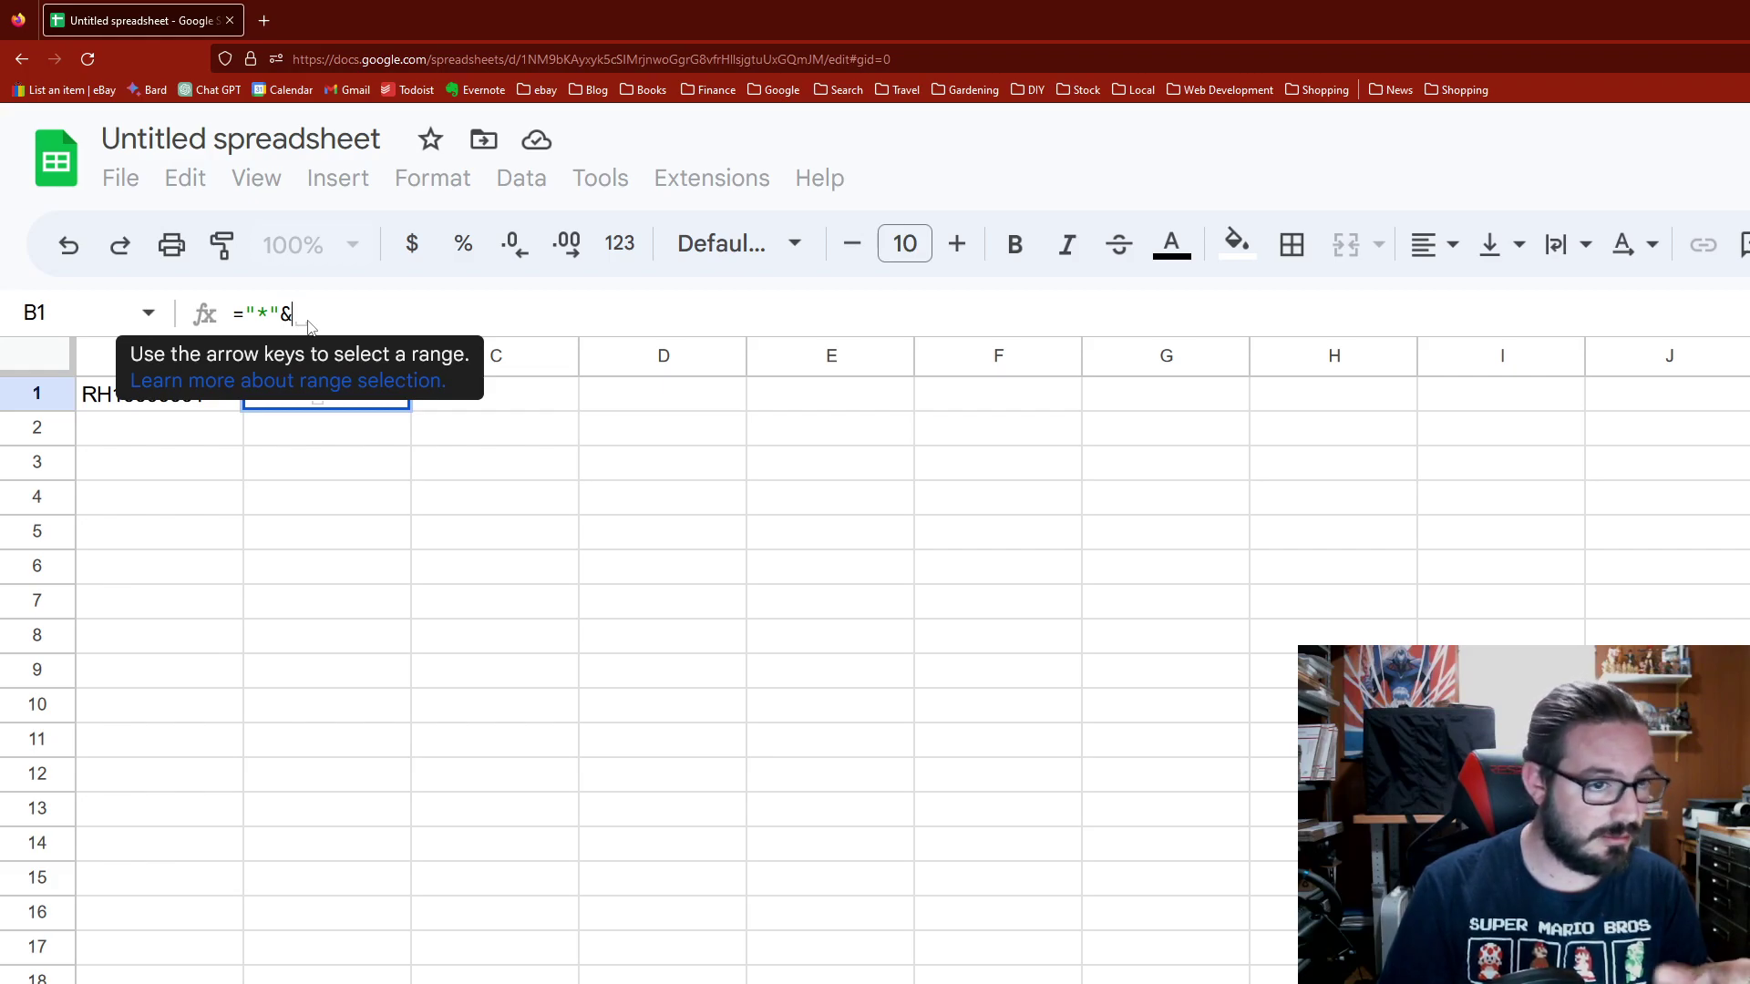
{"action": "type", "text": "A"}
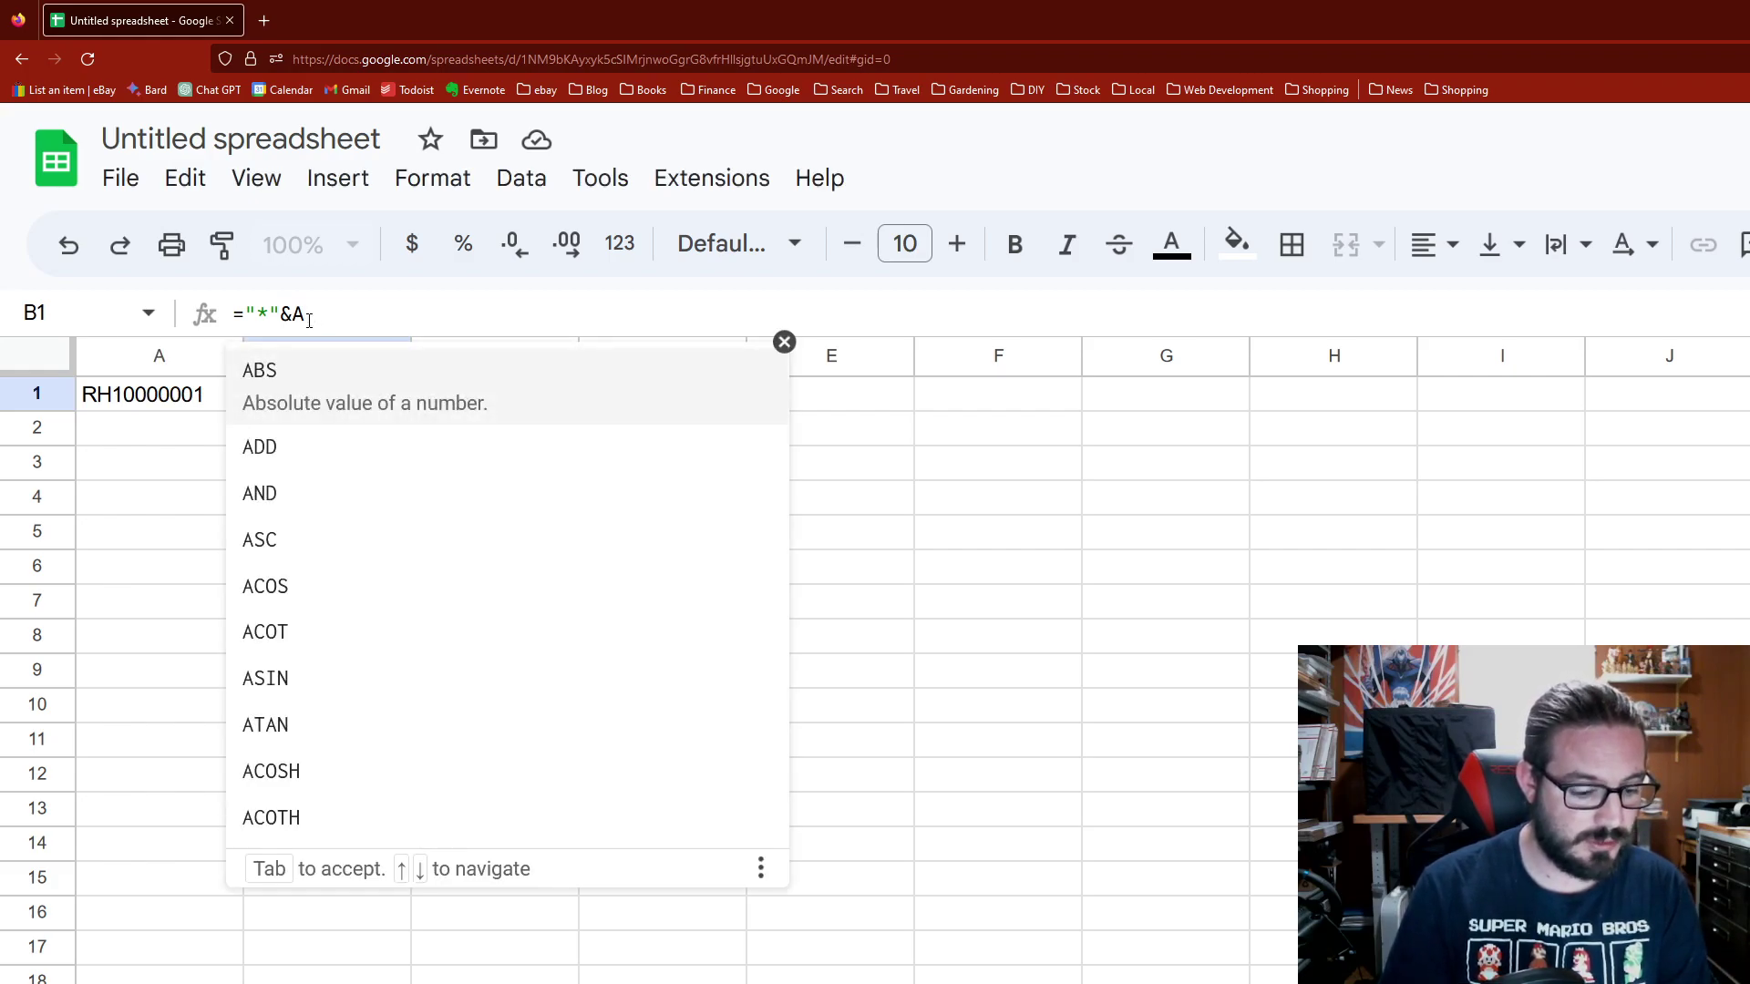
{"action": "type", "text": "1"}
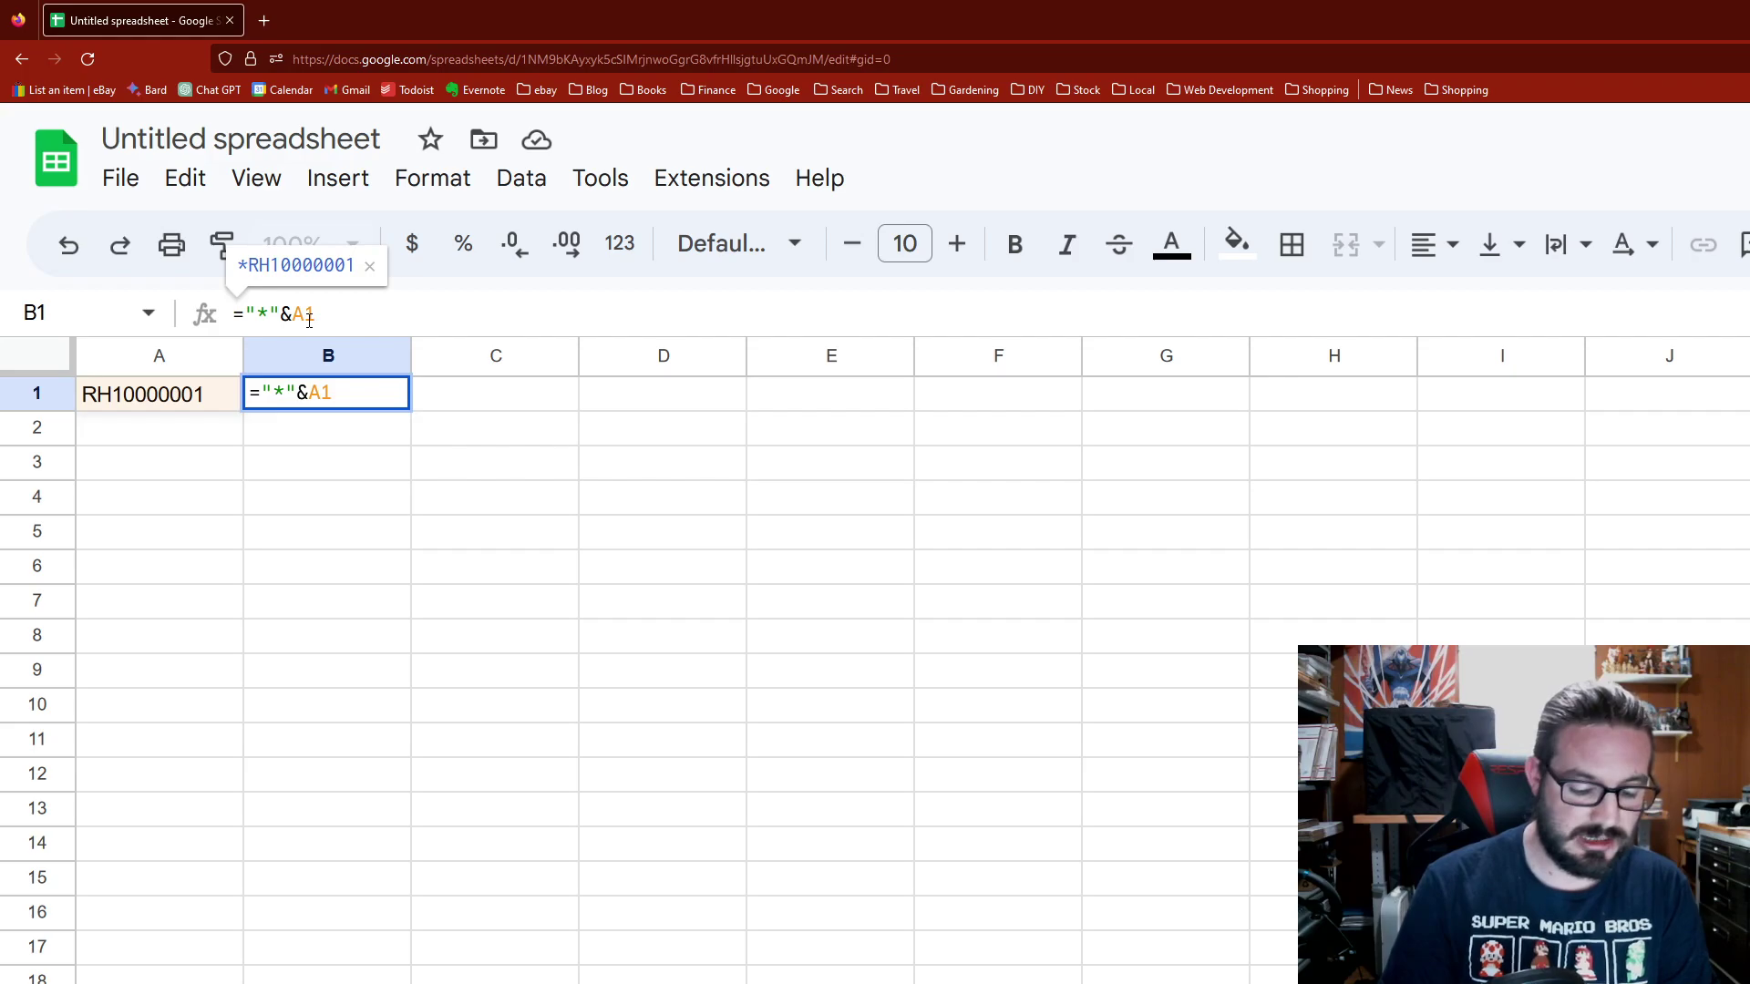
{"action": "type", "text": "&"}
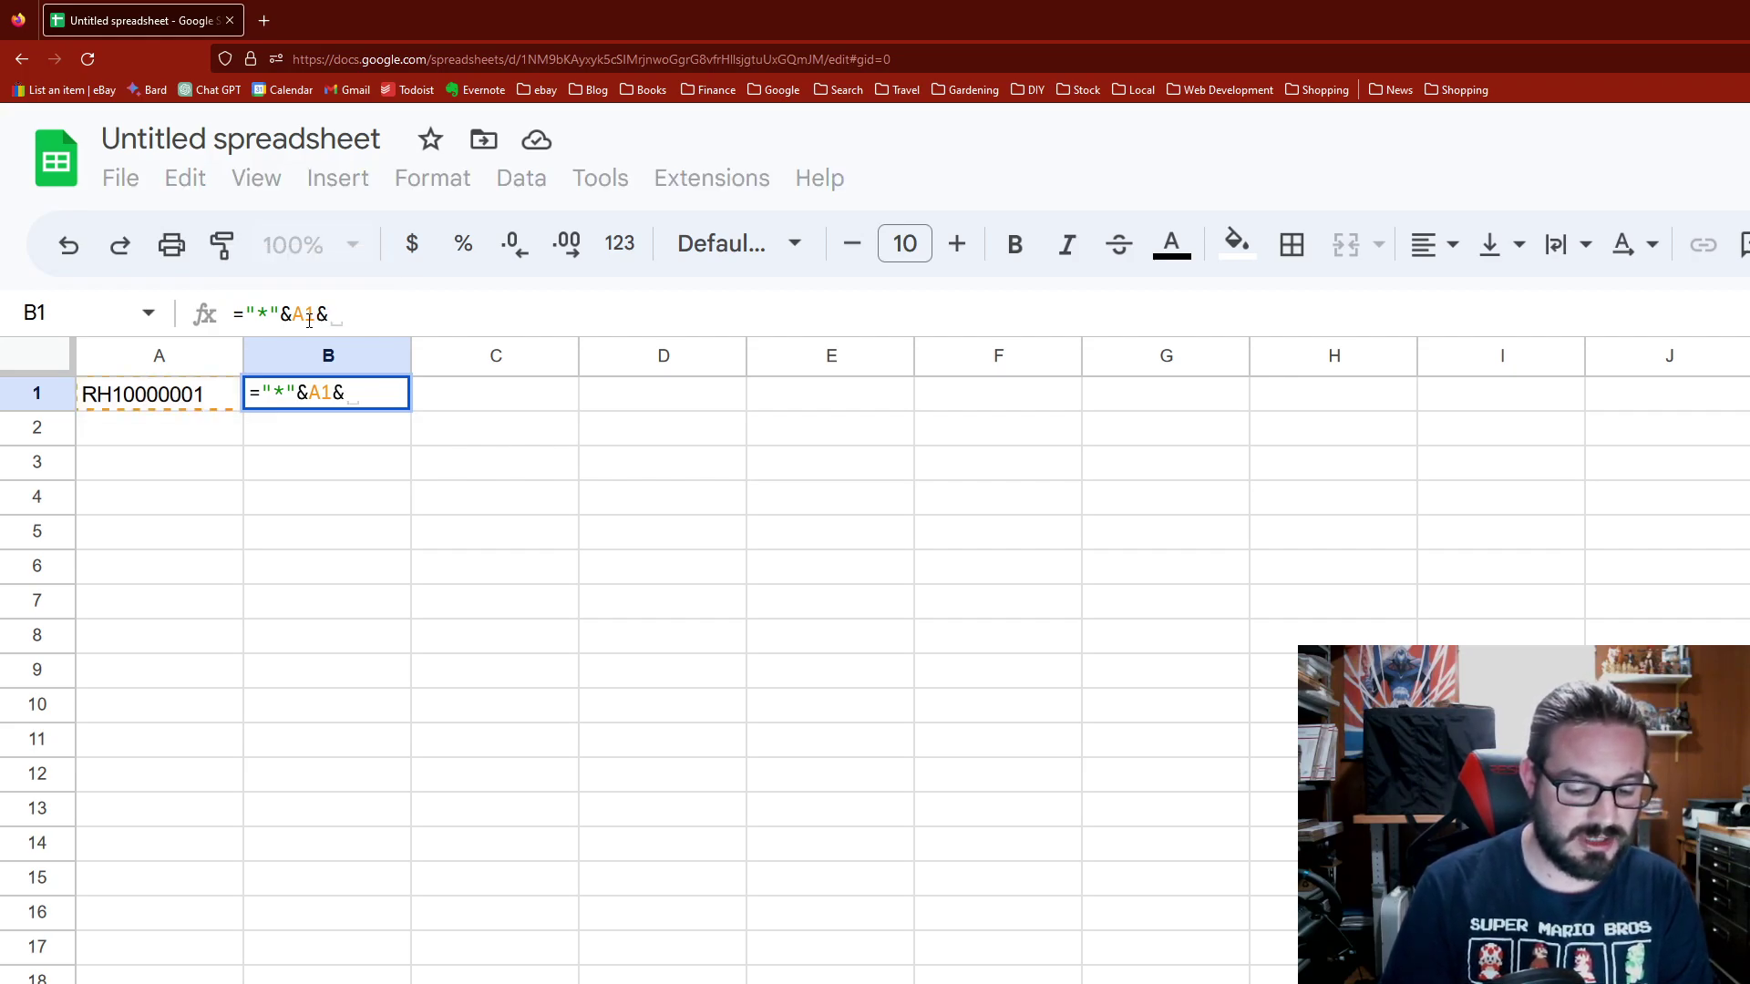
{"action": "type", "text": "\"*"}
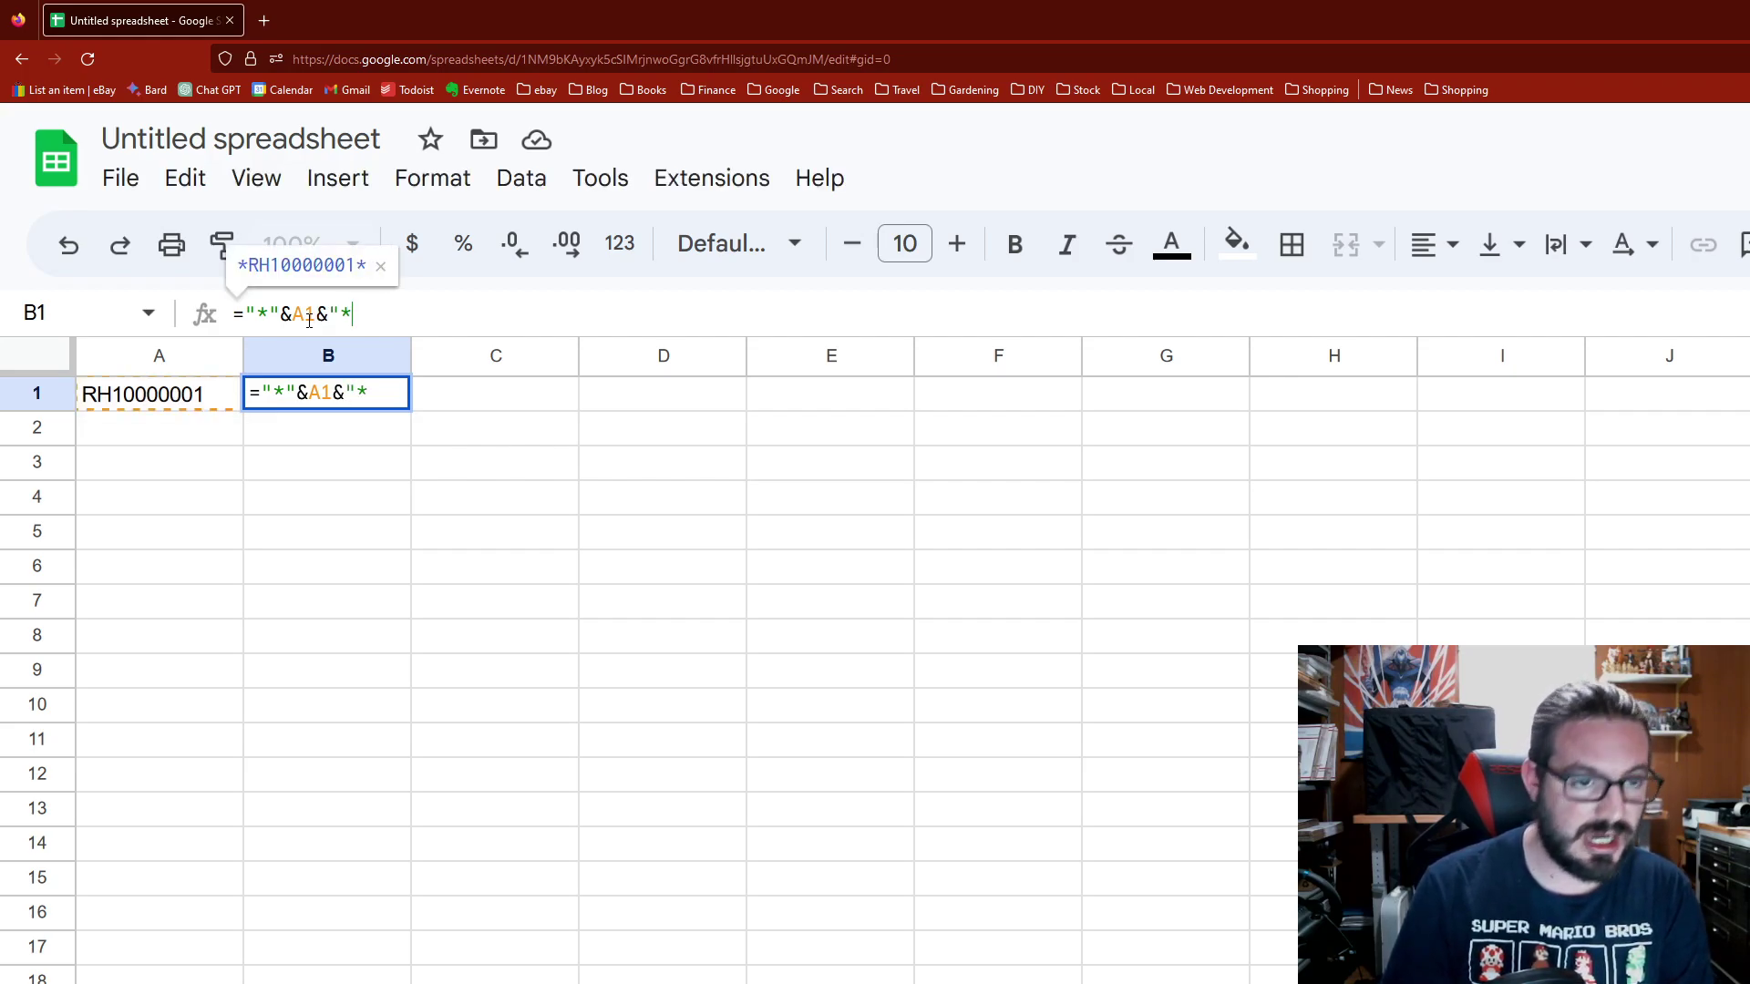
{"action": "type", "text": "\""}
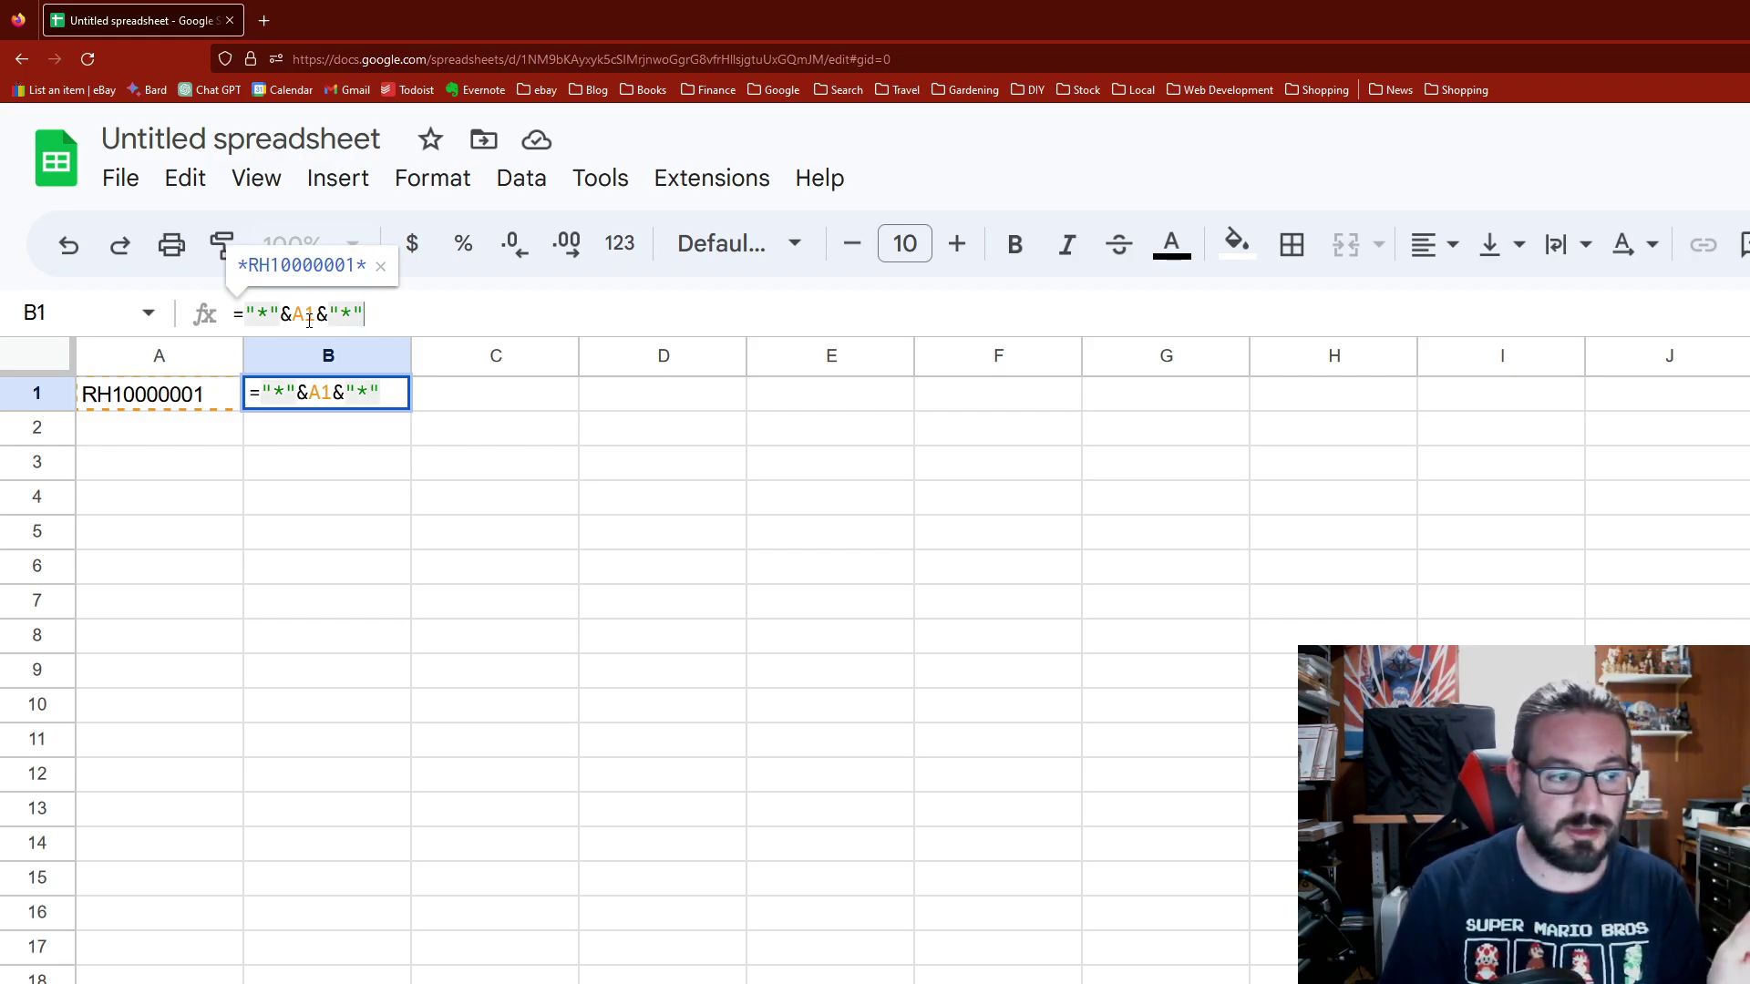
{"action": "key", "text": "Return"}
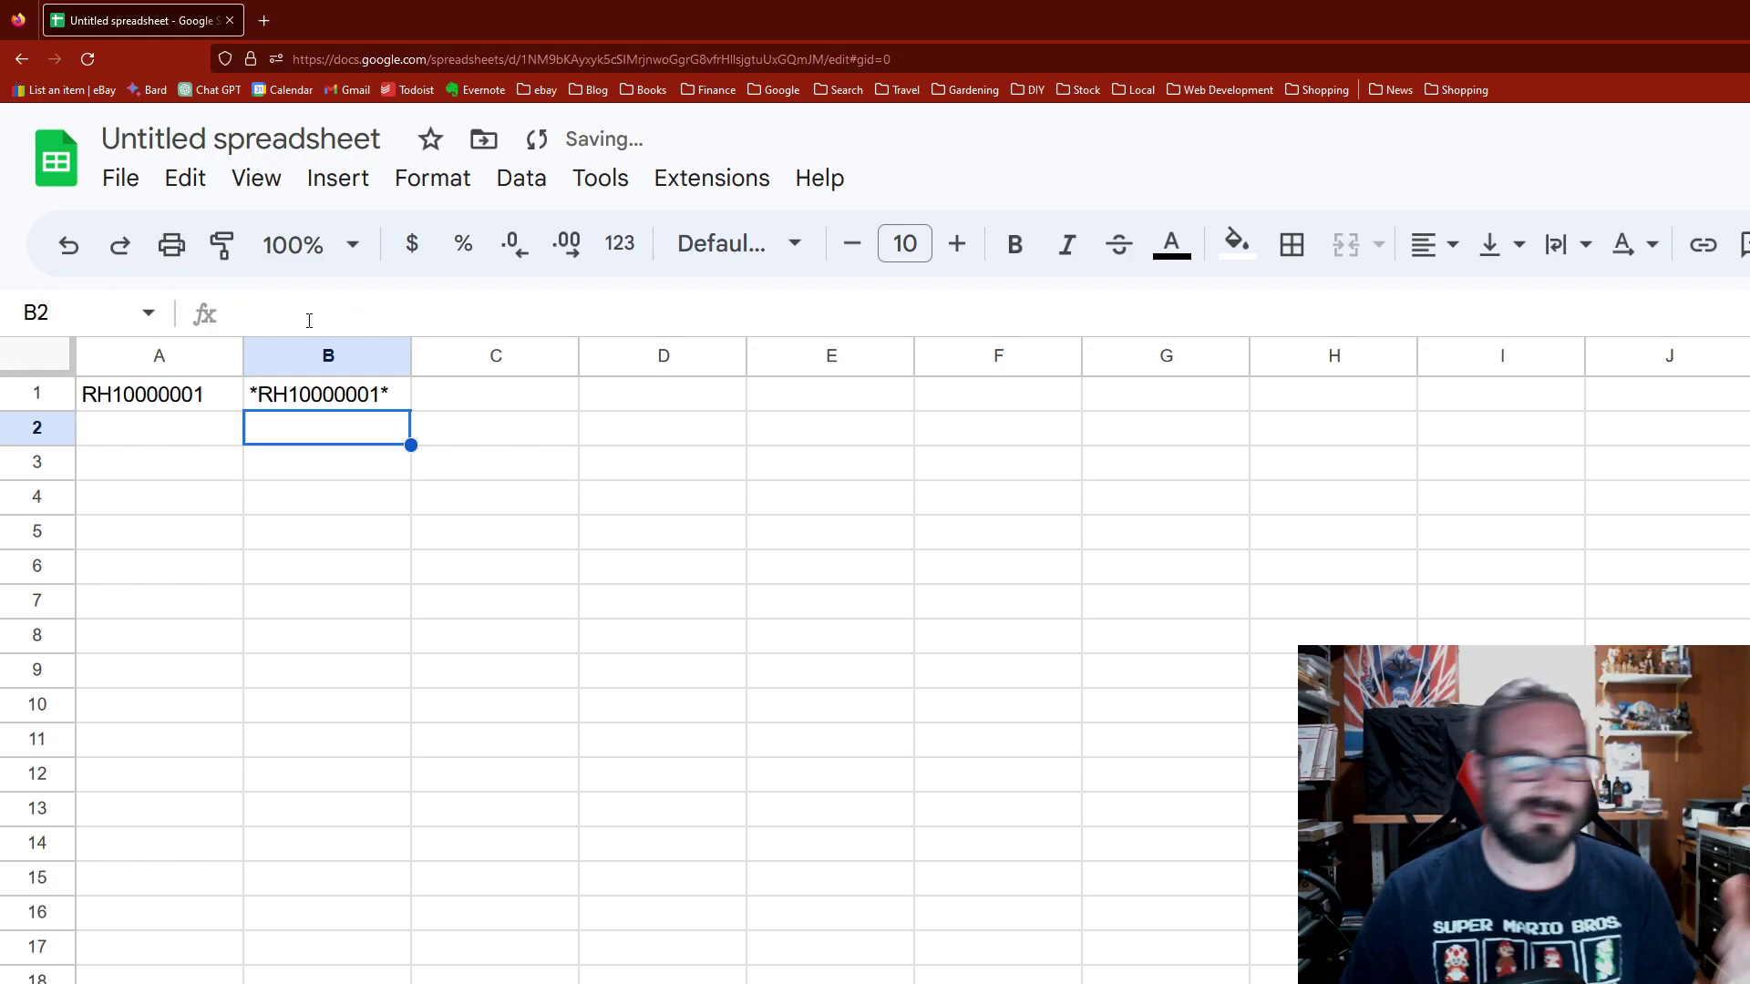
Step: Apply the Libre Barcode 39 Extended Text font to B1
{"action": "left_click", "coordinate": [350, 405]}
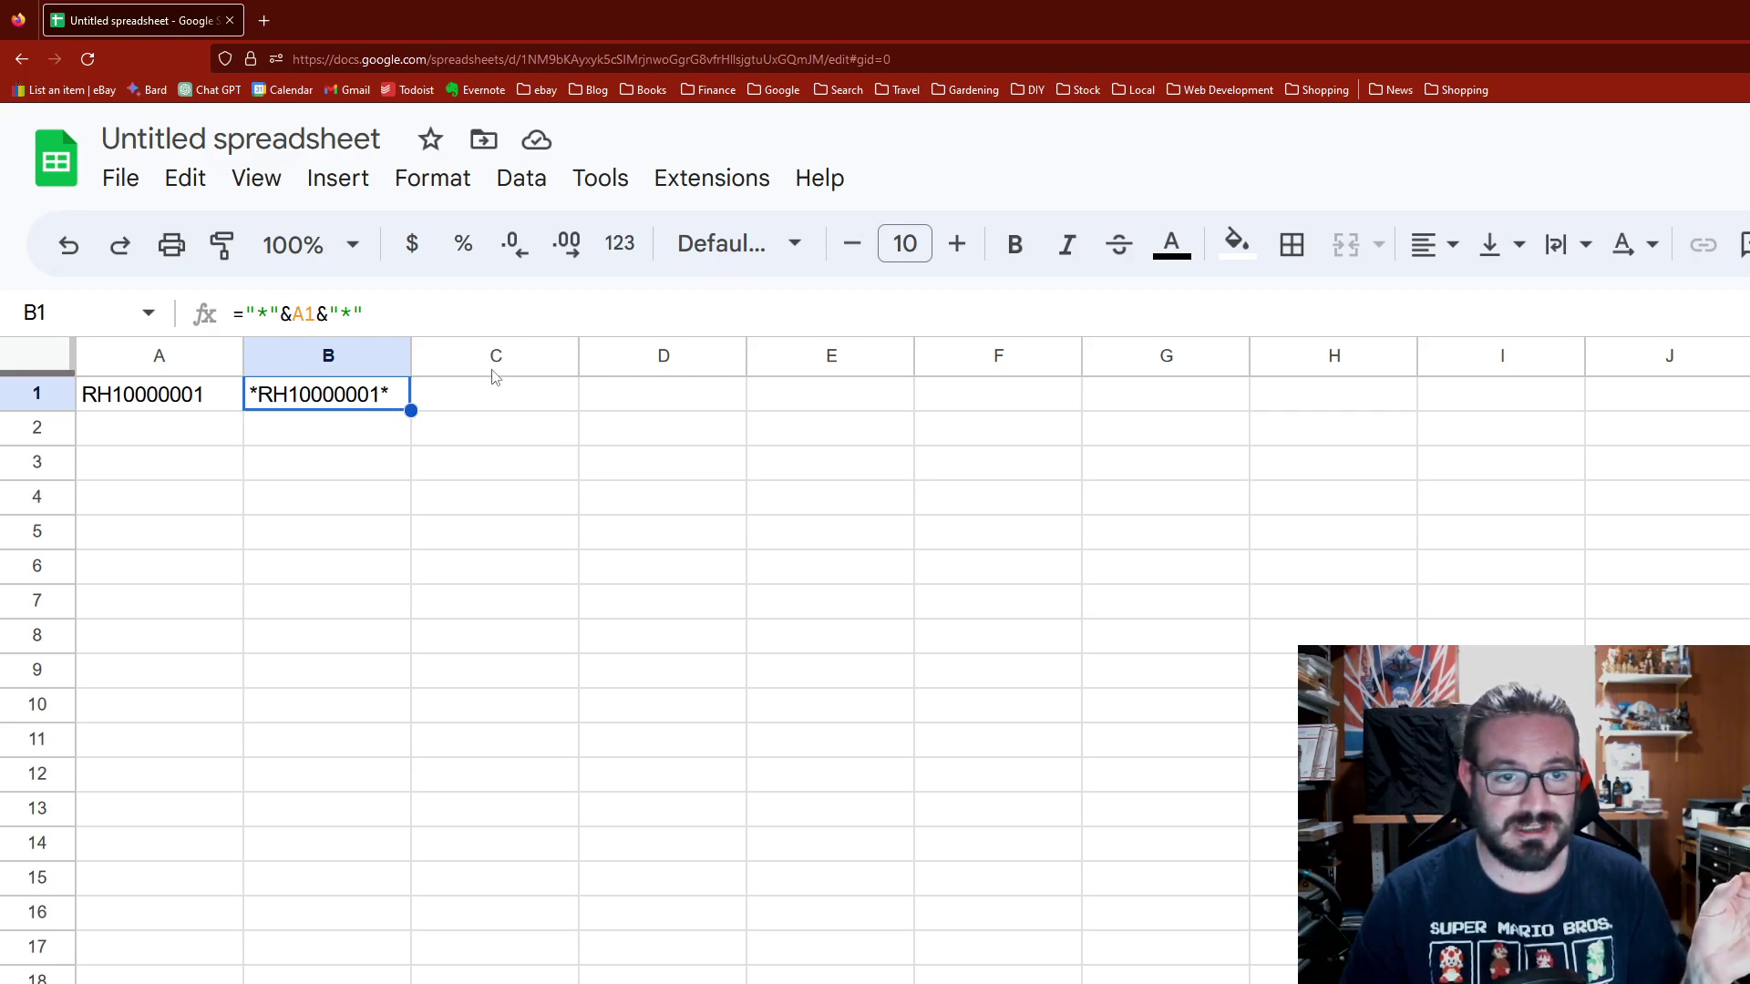
{"action": "left_click", "coordinate": [758, 254]}
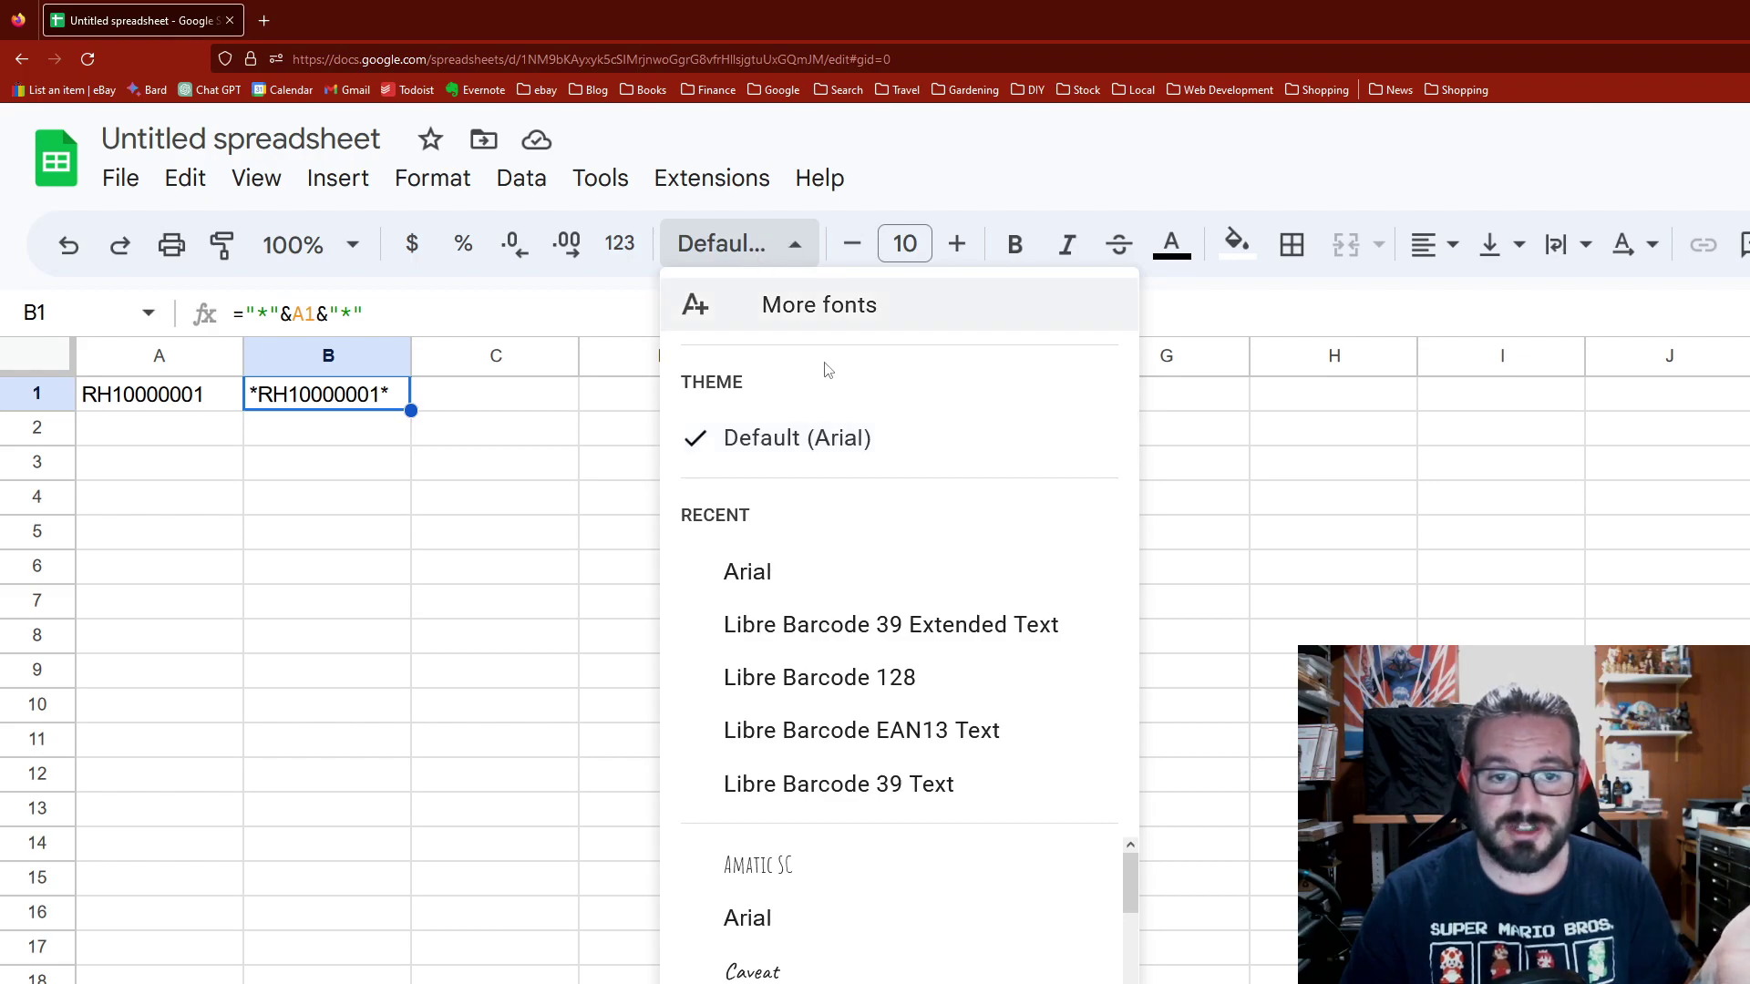
{"action": "left_click", "coordinate": [951, 623]}
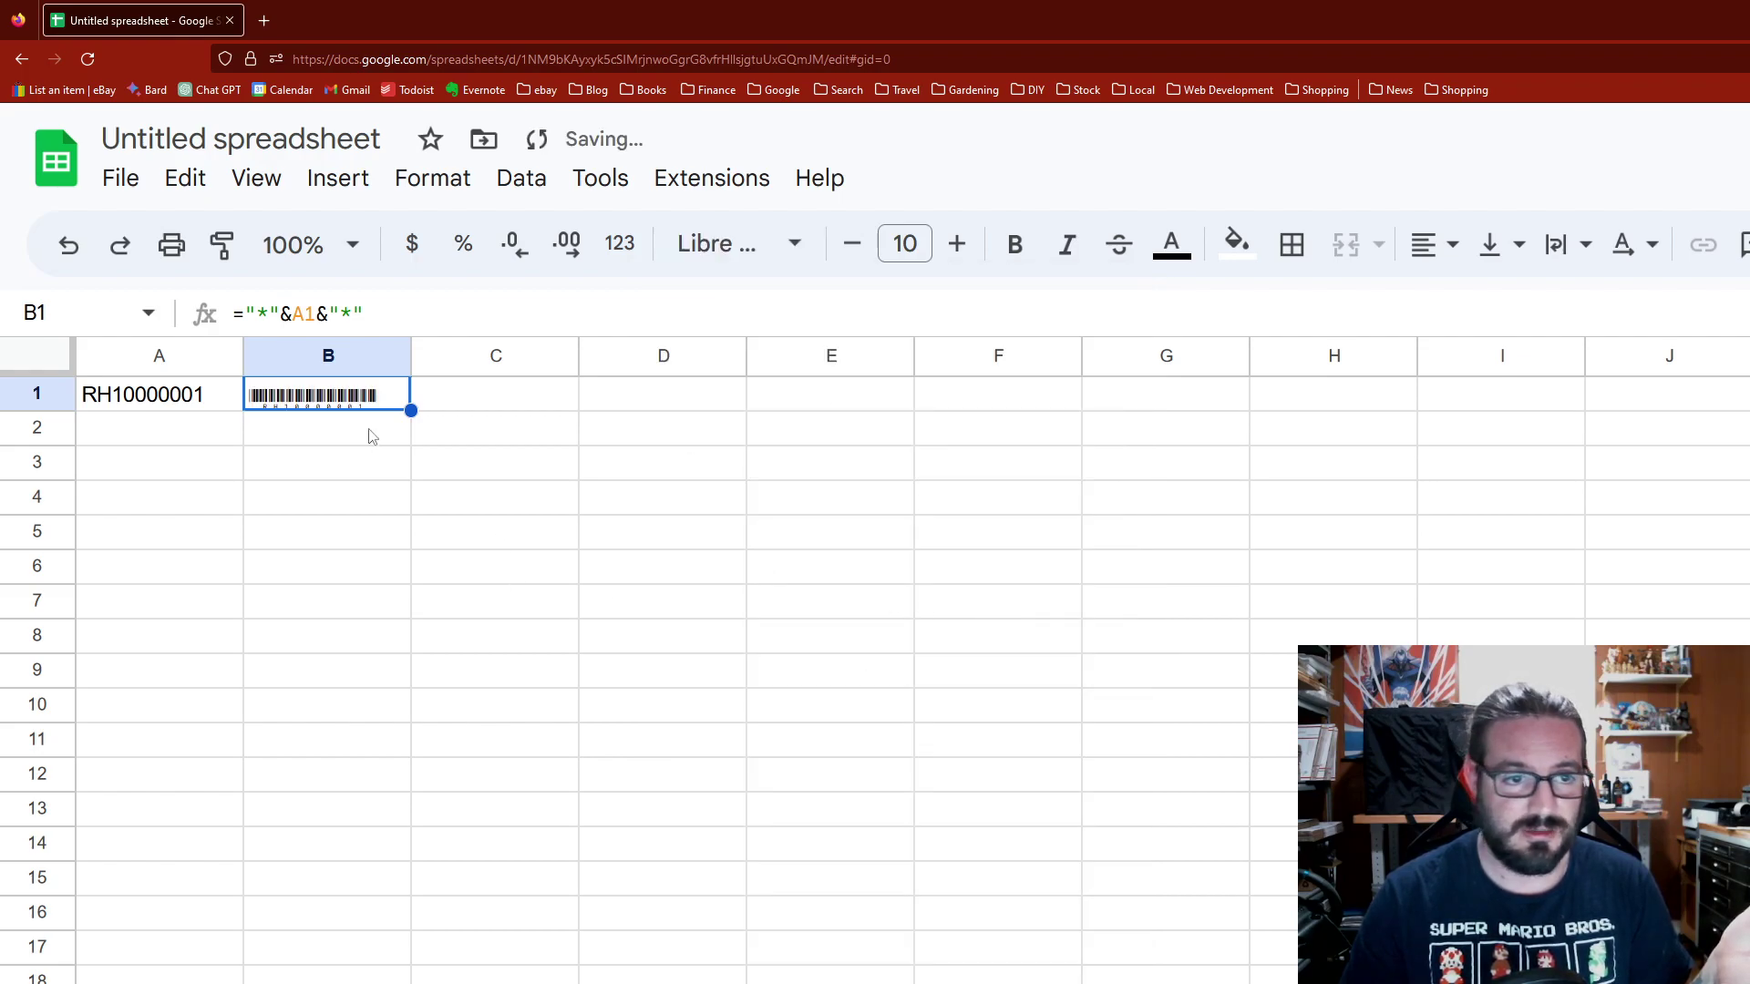
{"action": "left_click", "coordinate": [290, 572]}
Step: Enlarge the B1 barcode to size 19 and auto-fit column B's width
{"action": "left_click", "coordinate": [369, 397]}
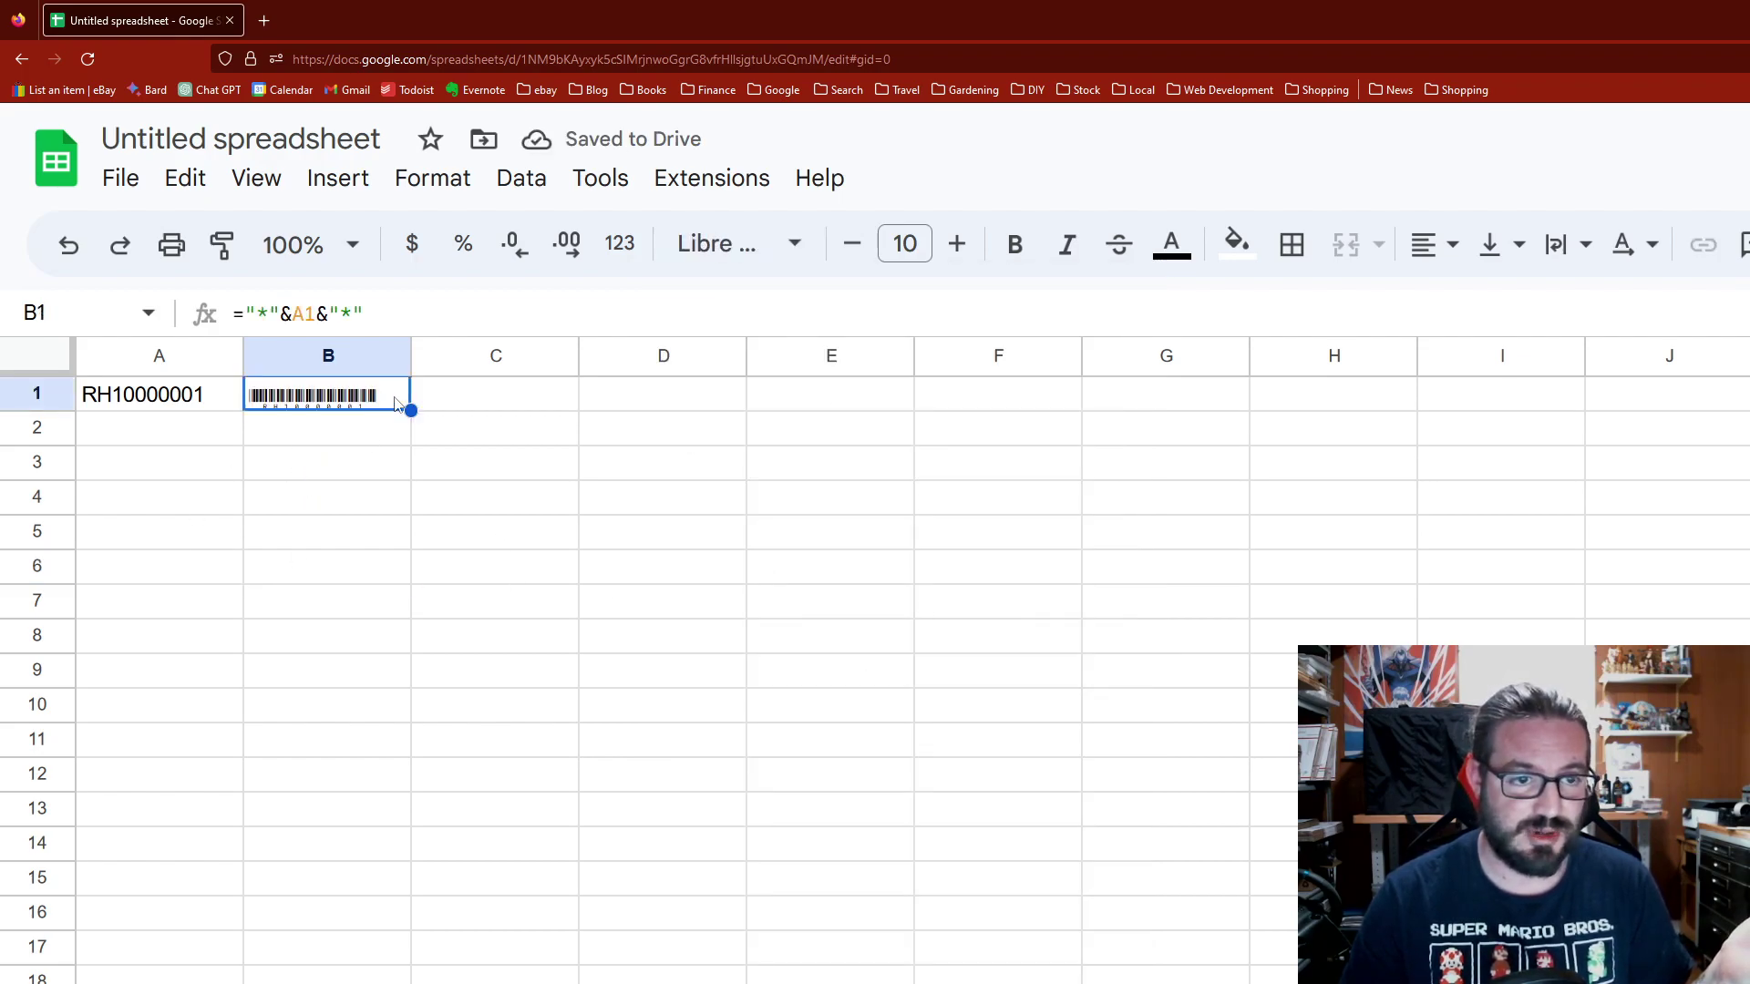
{"action": "left_click", "coordinate": [954, 244]}
{"action": "left_click", "coordinate": [954, 244]}
{"action": "left_click", "coordinate": [955, 244]}
{"action": "left_click", "coordinate": [955, 244]}
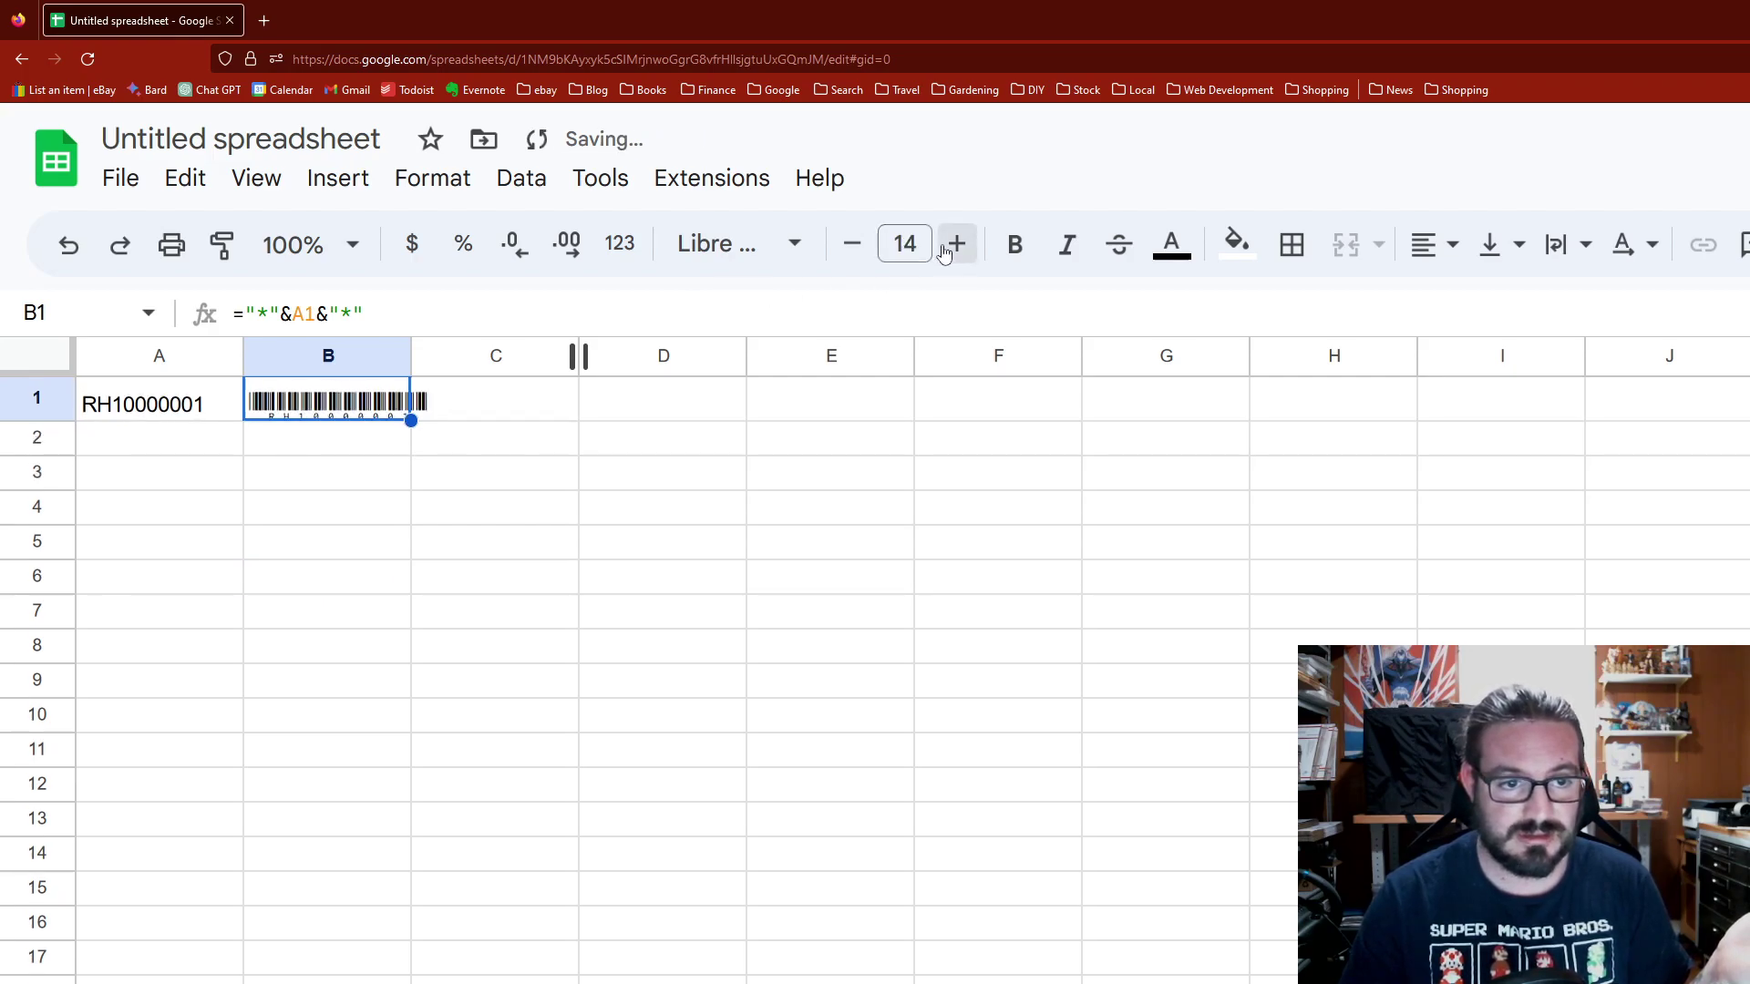
{"action": "left_click", "coordinate": [955, 244]}
{"action": "left_click", "coordinate": [955, 244]}
{"action": "left_click", "coordinate": [956, 245]}
{"action": "left_click", "coordinate": [956, 244]}
{"action": "left_click", "coordinate": [956, 244]}
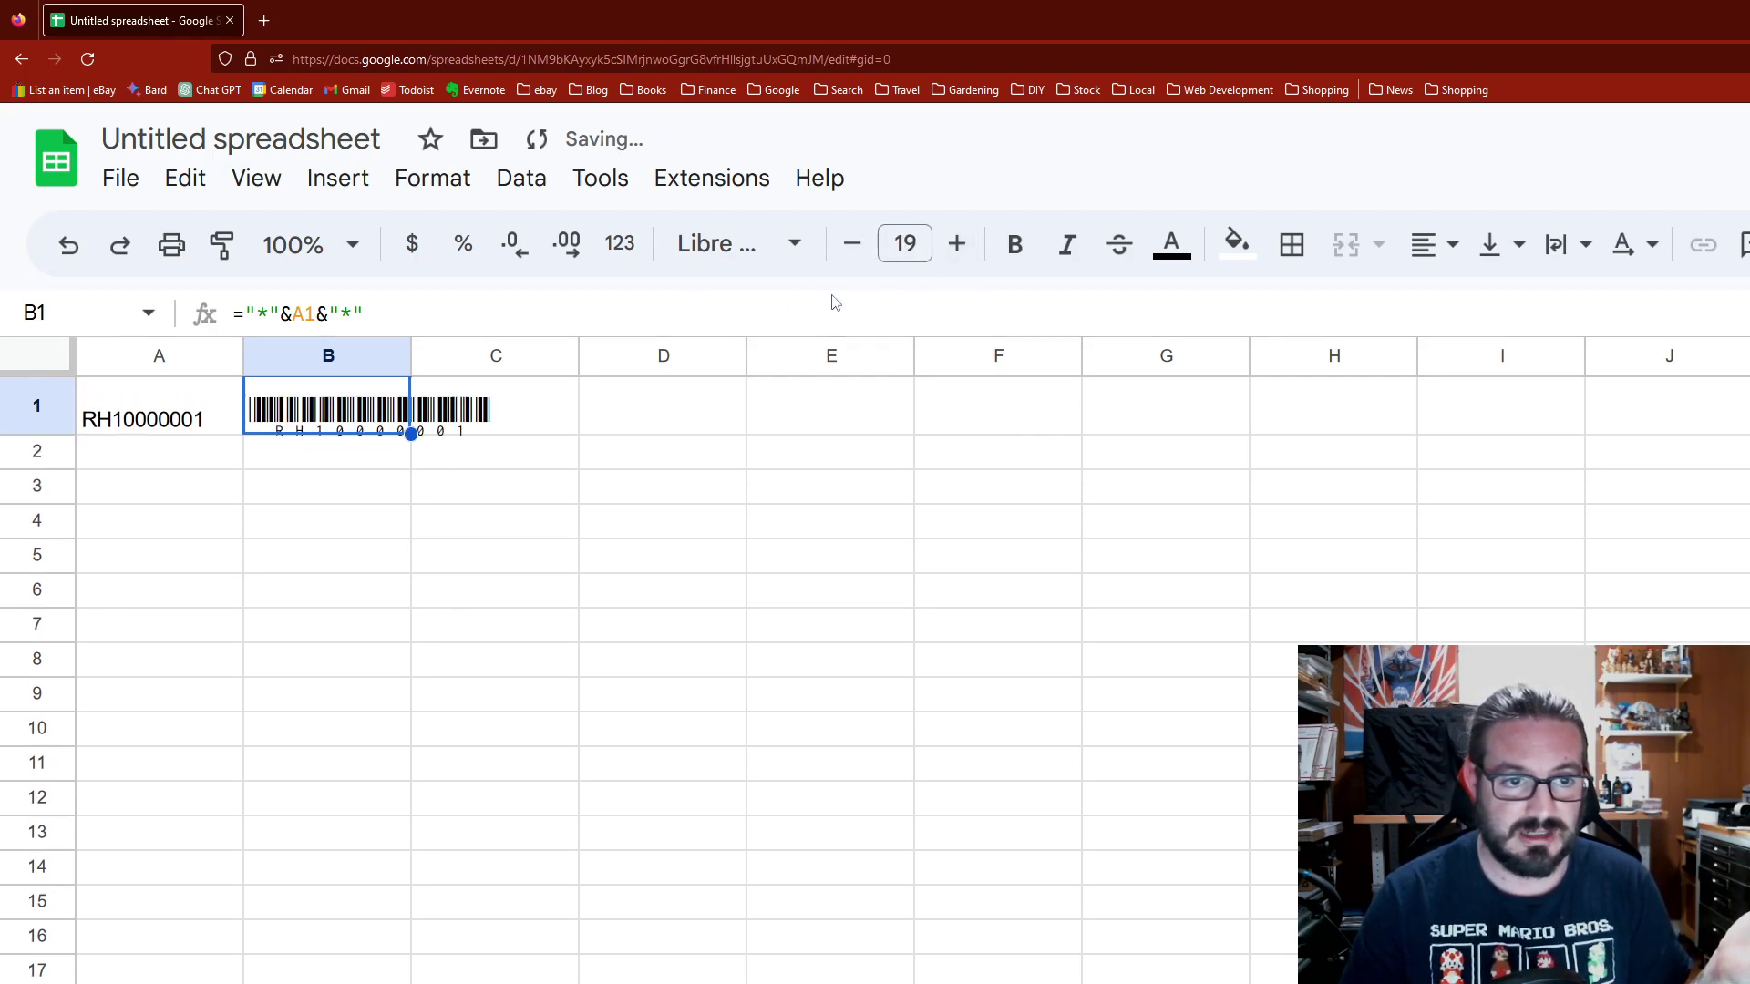
{"action": "double_click", "coordinate": [411, 358]}
{"action": "left_click", "coordinate": [455, 565]}
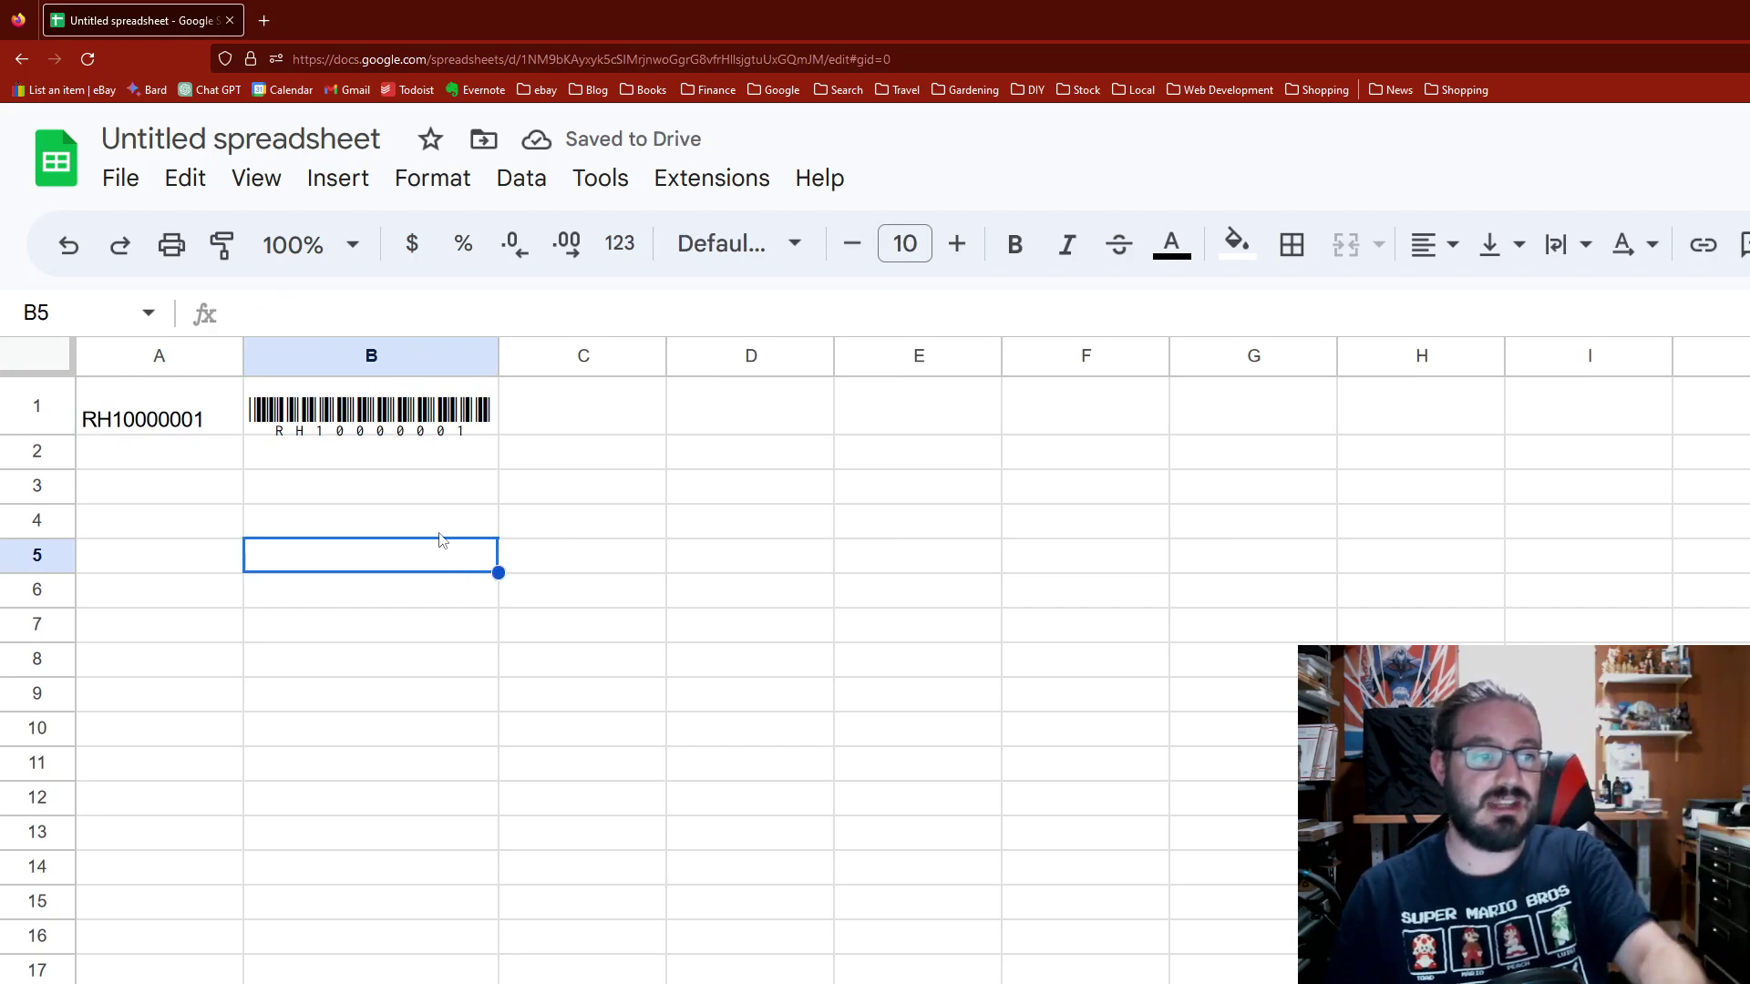
{"action": "type", "text": "RH10000001"}
{"action": "key", "text": "Return"}
{"action": "type", "text": "RH10000001"}
{"action": "key", "text": "Return"}
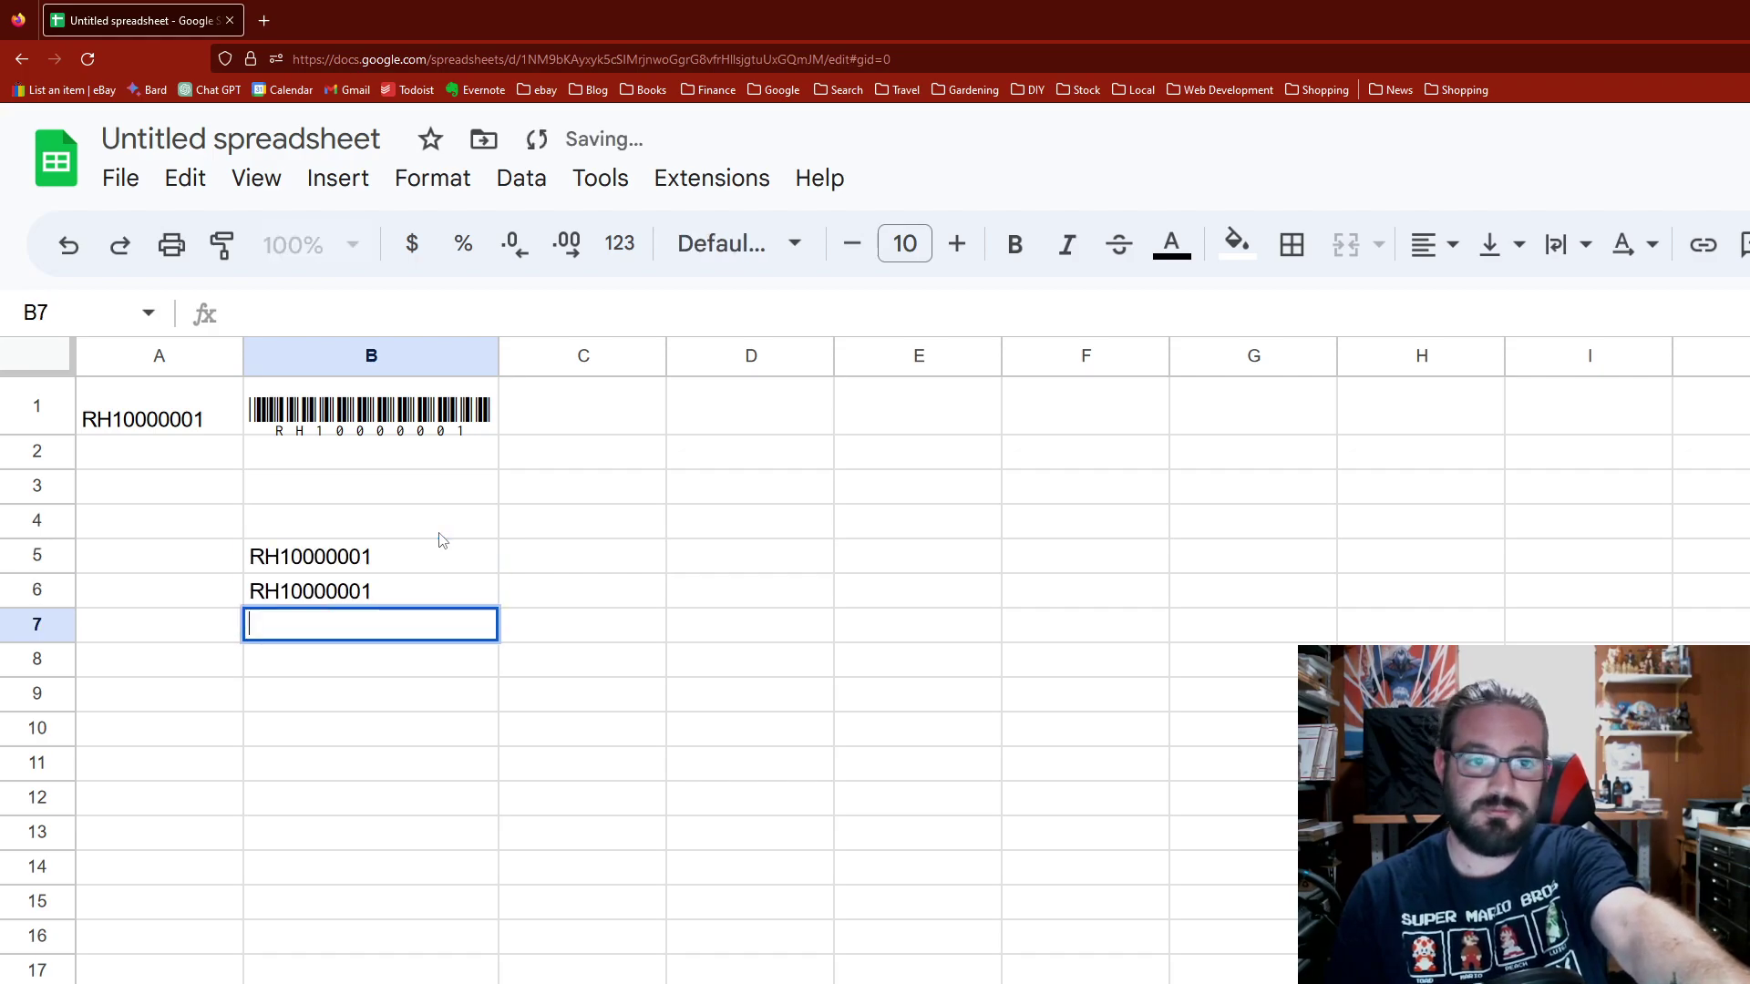
{"action": "type", "text": "RH10000001"}
{"action": "key", "text": "Return"}
{"action": "type", "text": "RH10000001"}
{"action": "key", "text": "Return"}
{"action": "type", "text": "RH10000001"}
{"action": "key", "text": "Return"}
{"action": "type", "text": "RH10000001"}
{"action": "key", "text": "Return"}
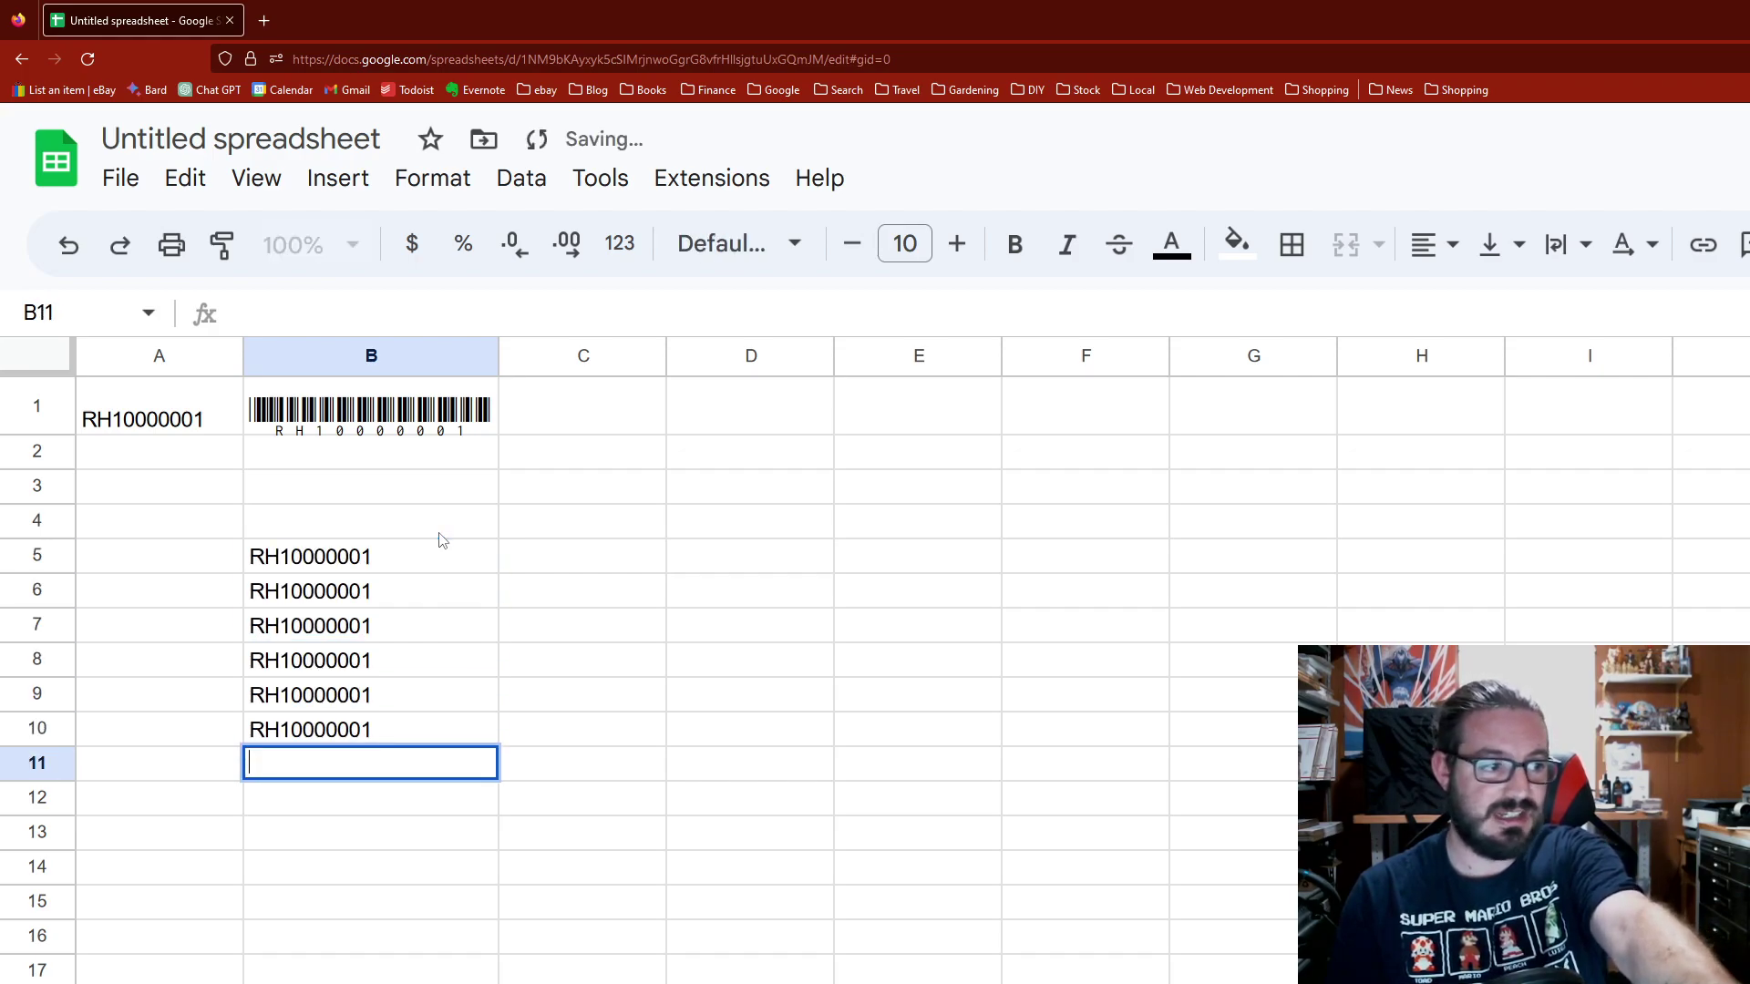
{"action": "type", "text": "RH10000001"}
{"action": "key", "text": "Return"}
{"action": "type", "text": "RH10000001"}
{"action": "key", "text": "Return"}
{"action": "type", "text": "RH10000001"}
{"action": "key", "text": "Return"}
{"action": "type", "text": "RH10000001"}
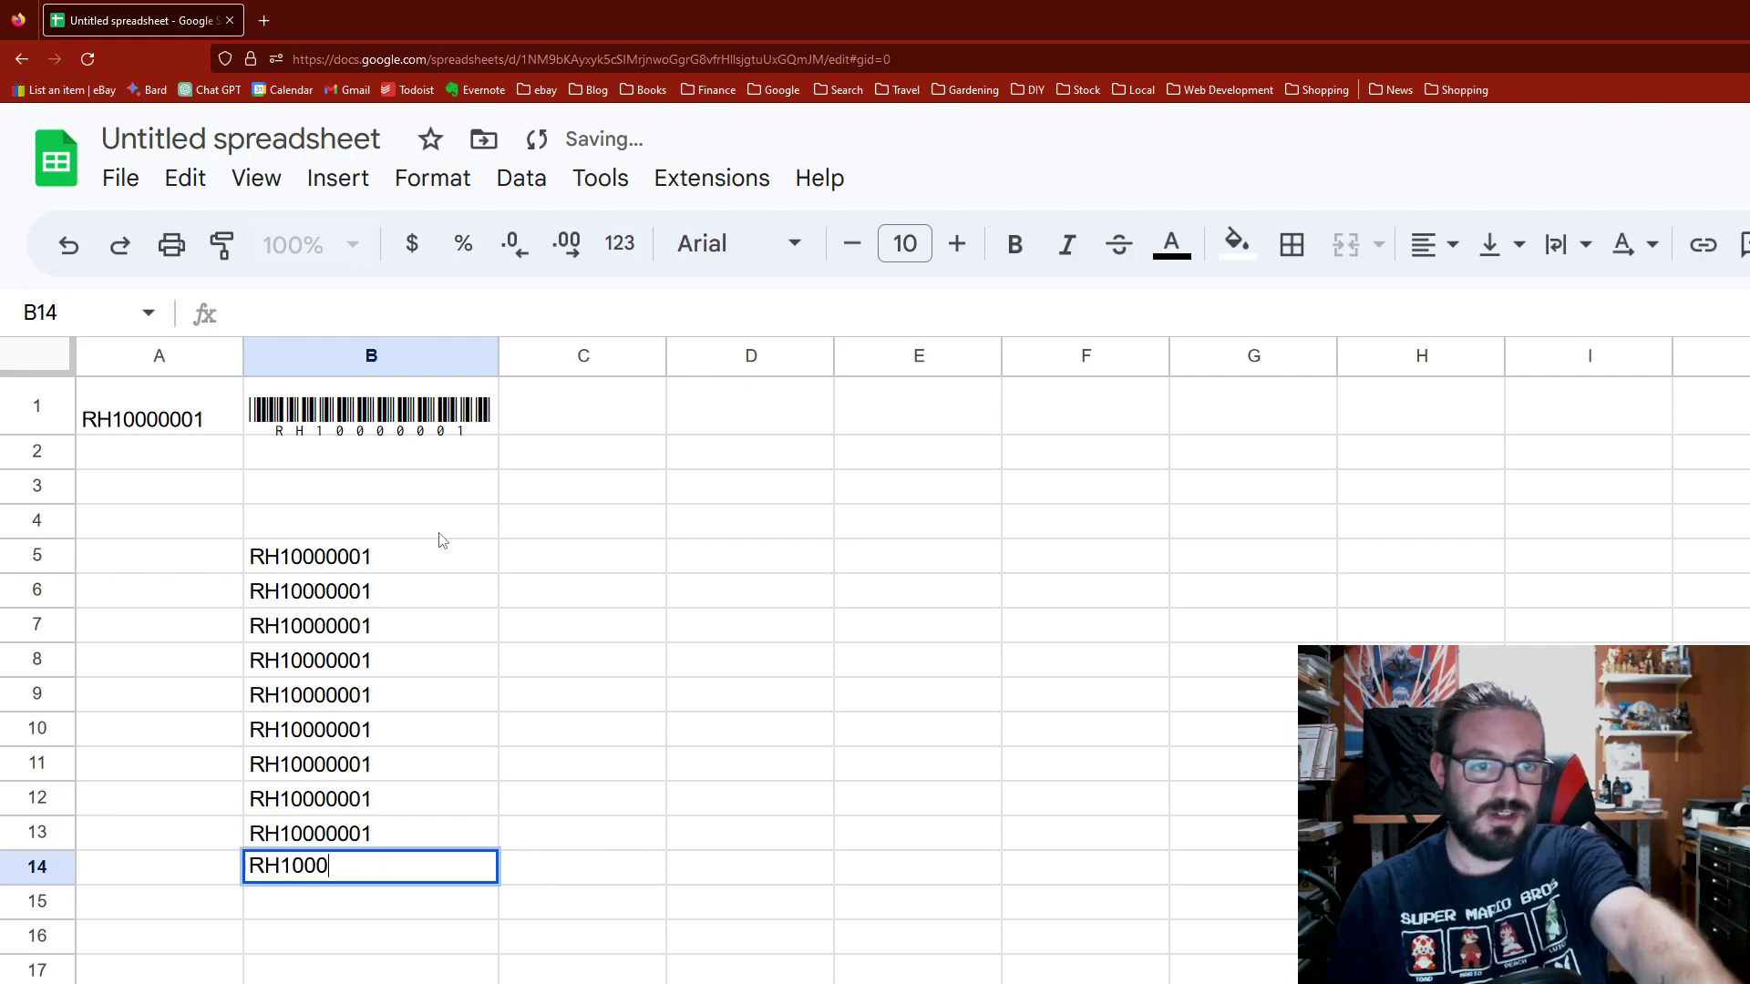
{"action": "key", "text": "Return"}
{"action": "type", "text": "RH10000001"}
{"action": "key", "text": "Return"}
{"action": "type", "text": "RH10000001"}
{"action": "key", "text": "Return"}
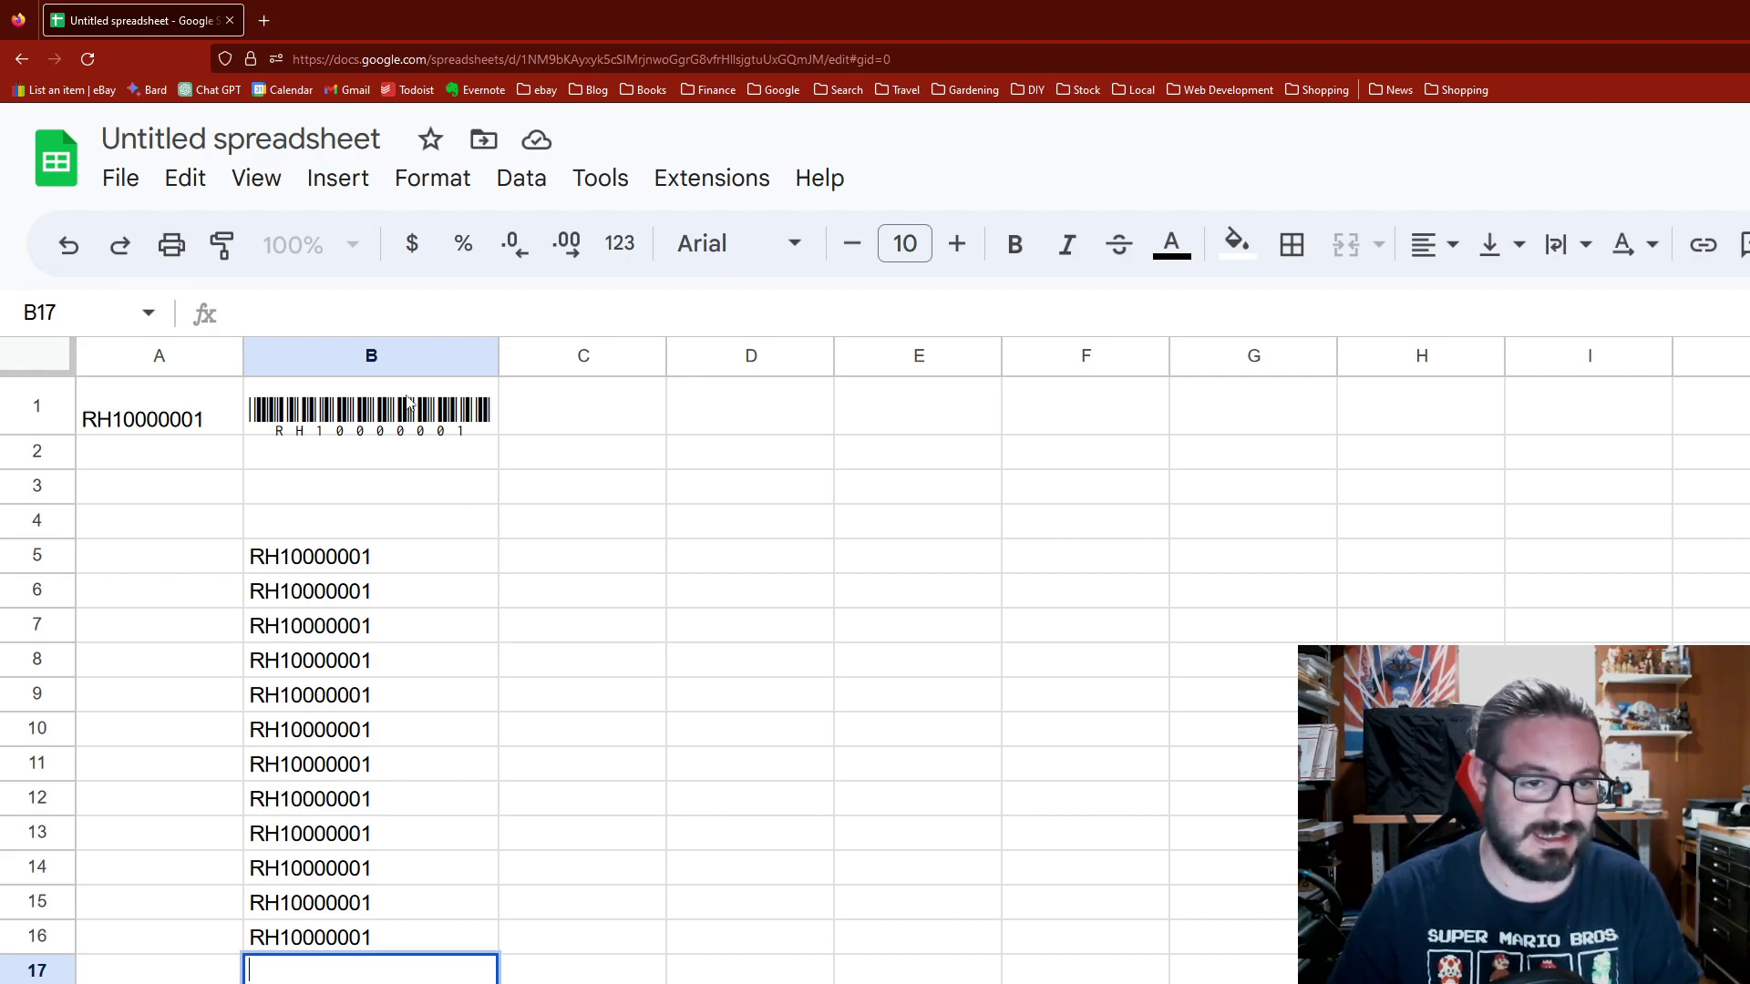
{"action": "left_click_drag", "start_coordinate": [378, 488], "coordinate": [381, 954]}
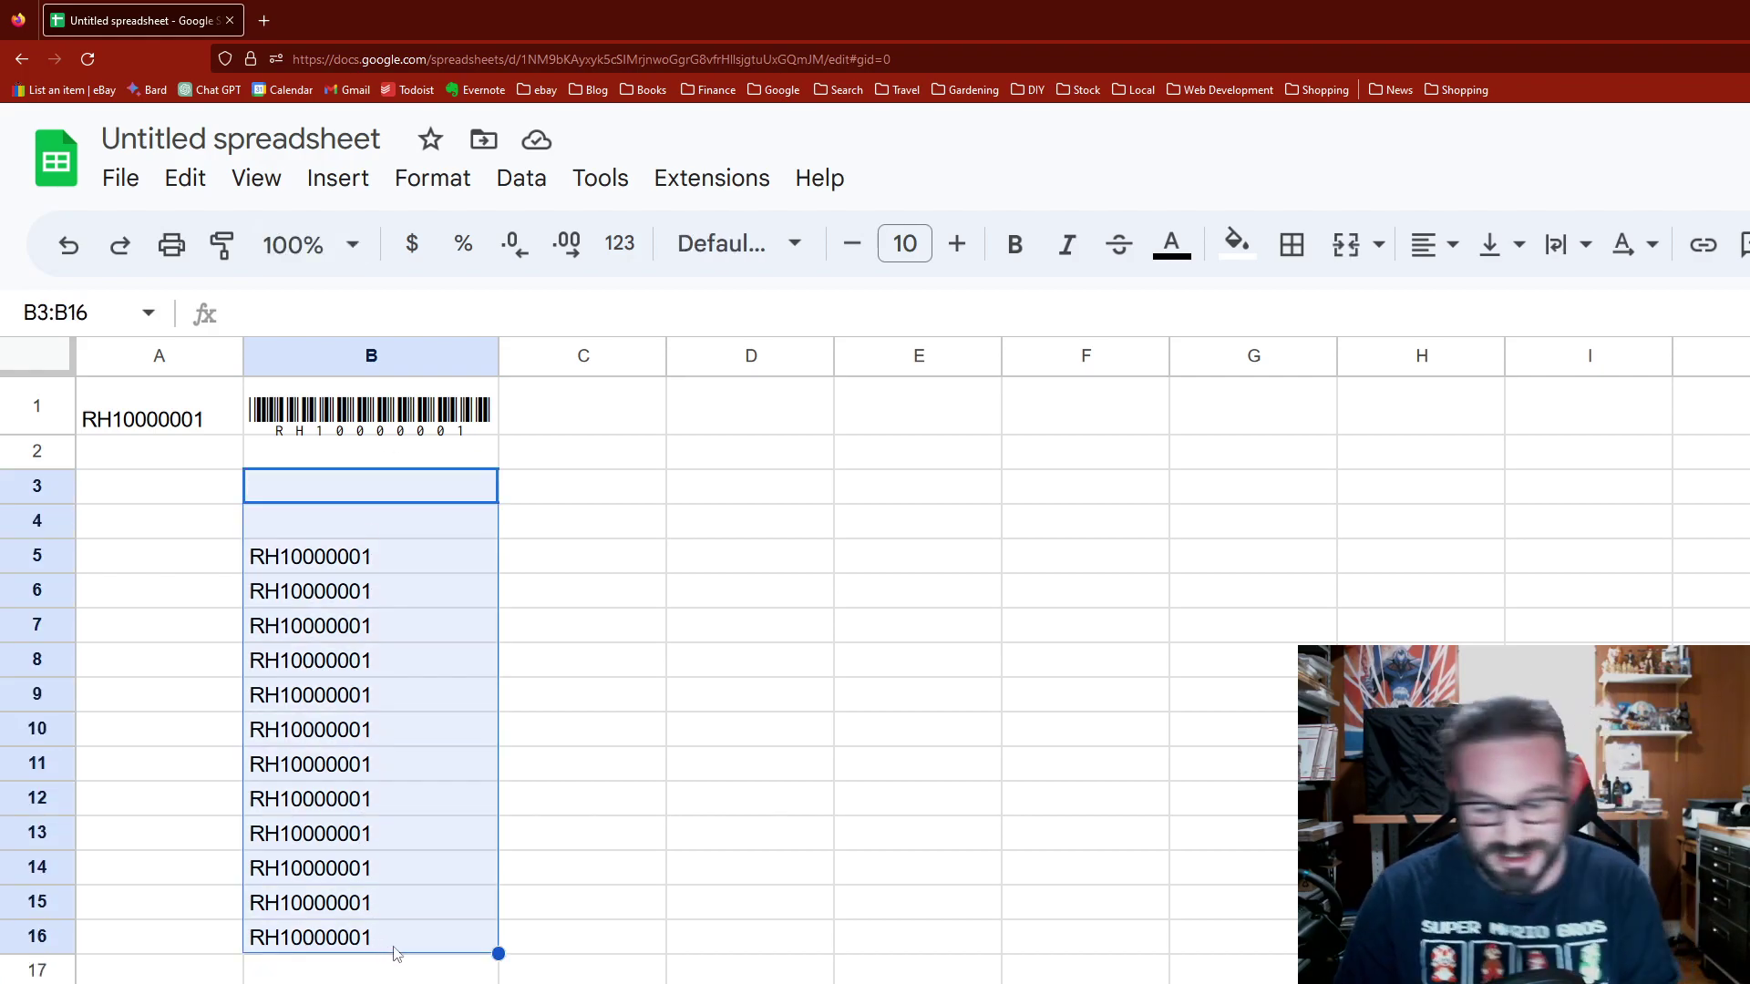
{"action": "key", "text": "Delete"}
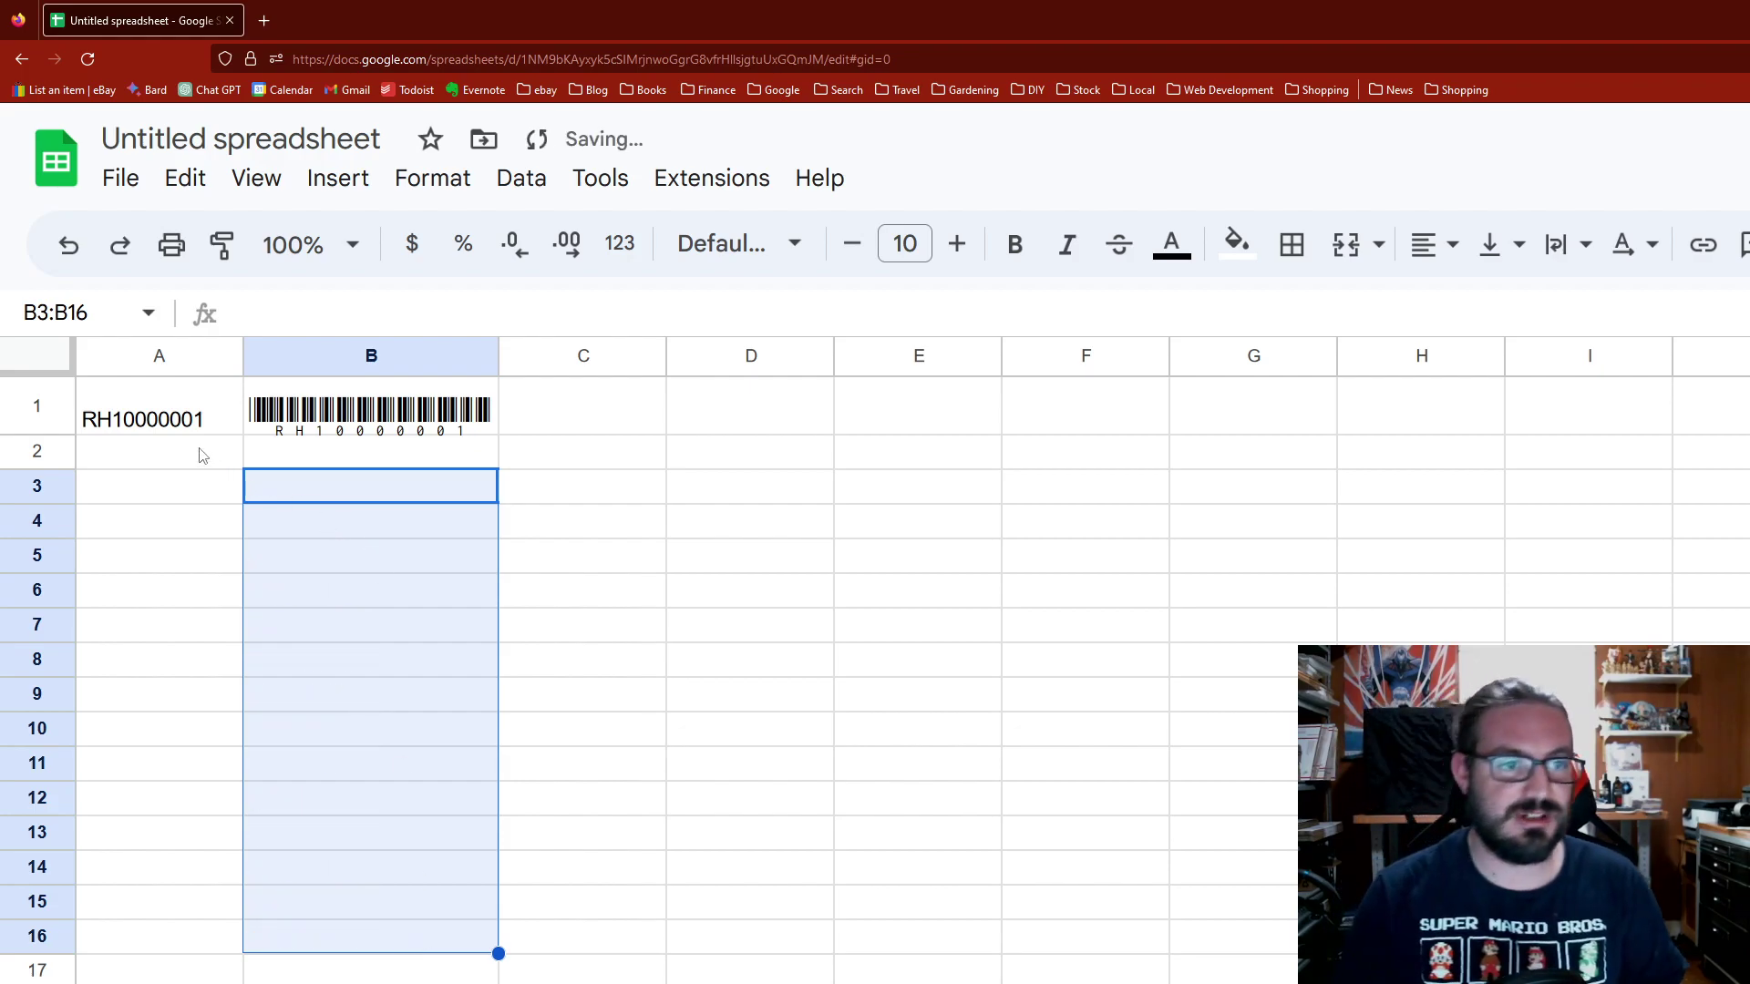
{"action": "left_click", "coordinate": [199, 453]}
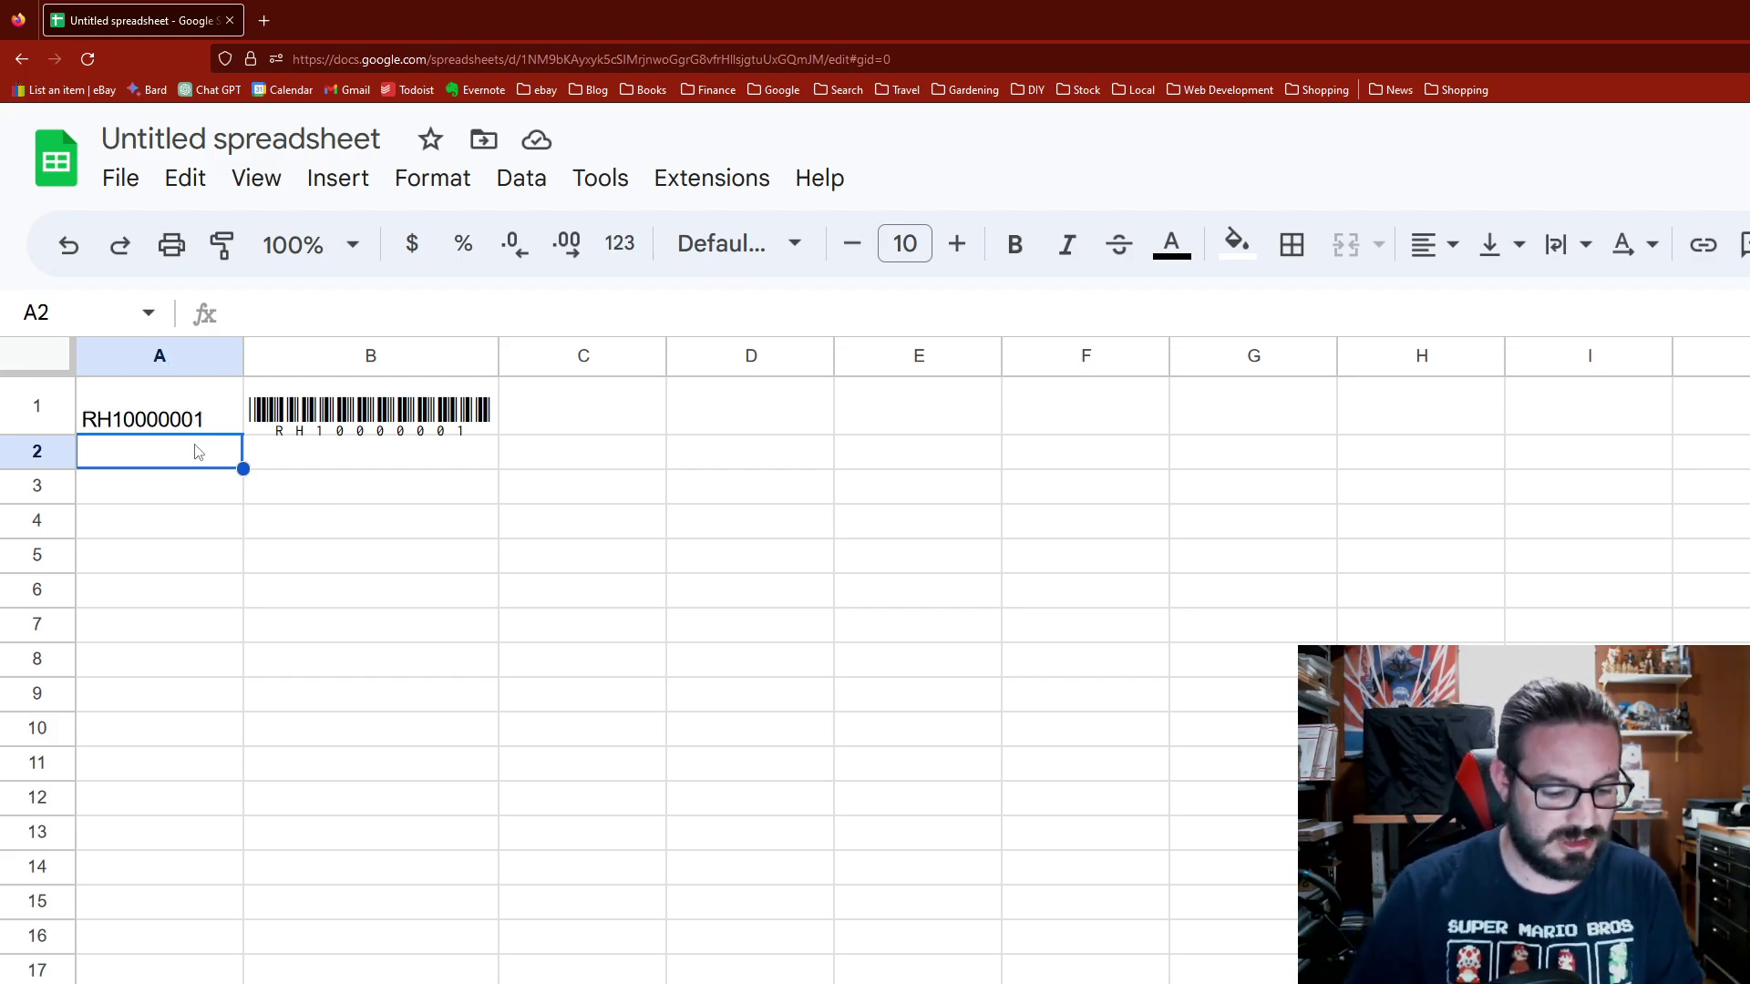
Step: Enter the next code, RH10000002, in A2
{"action": "type", "text": "RH"}
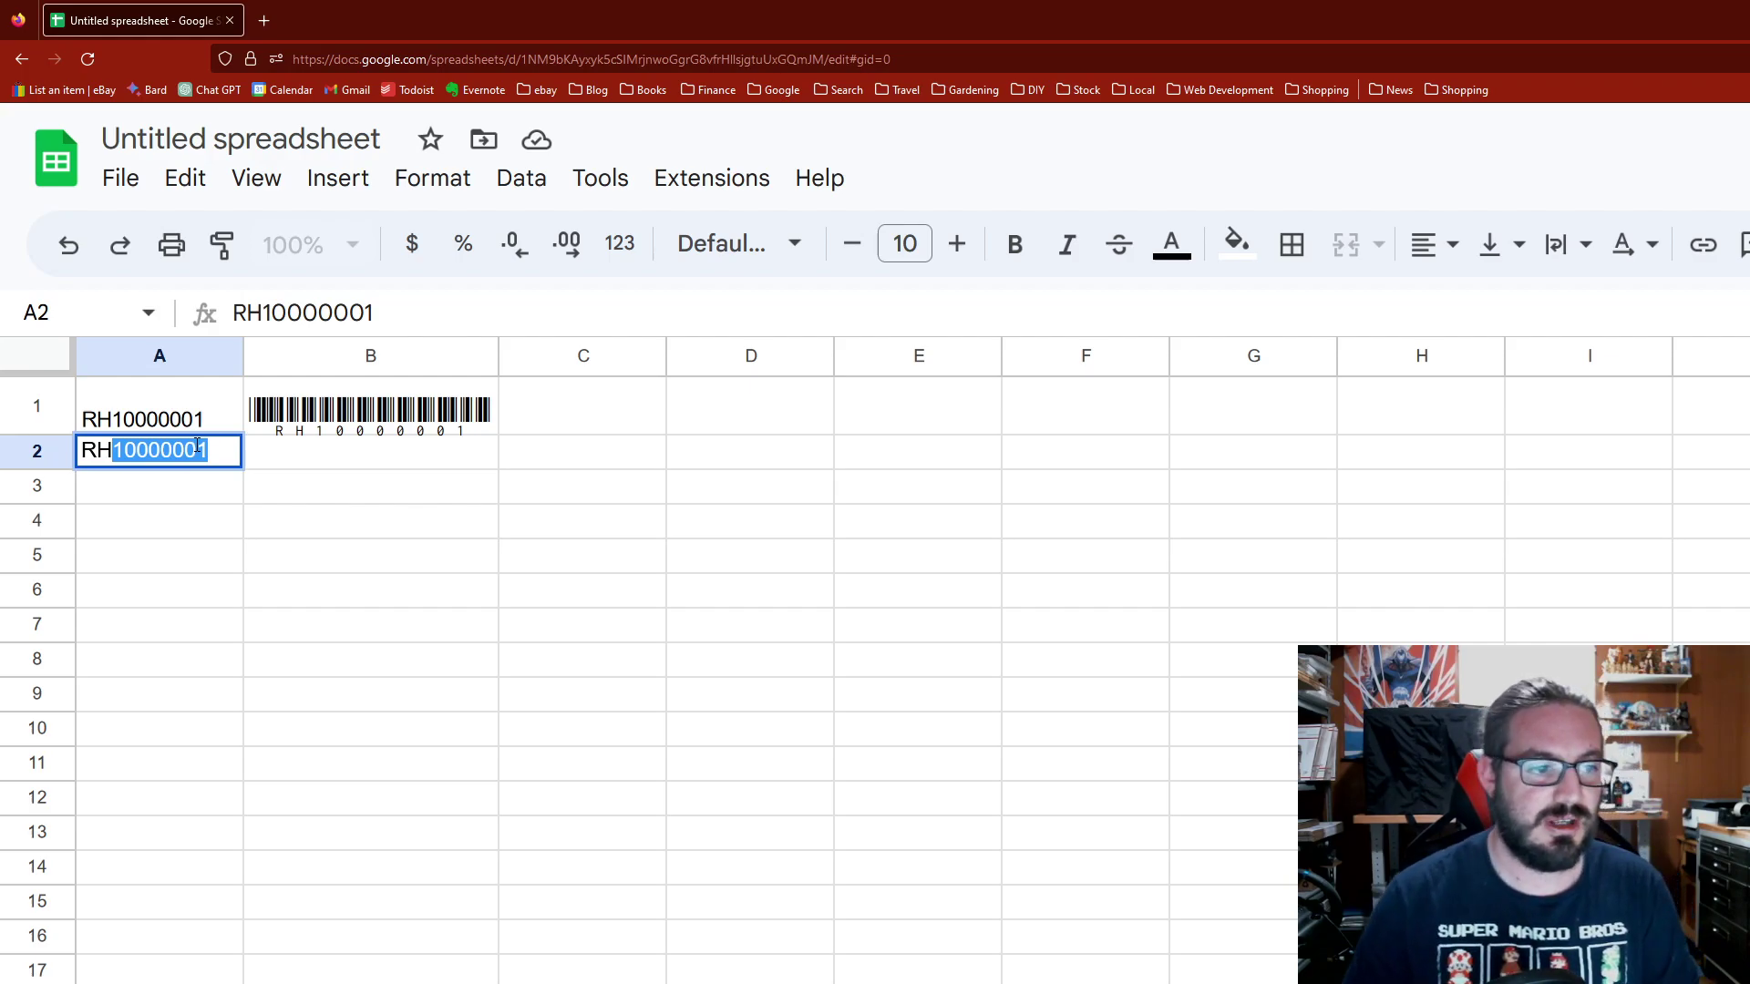
{"action": "key", "text": "Tab"}
{"action": "left_click", "coordinate": [215, 463]}
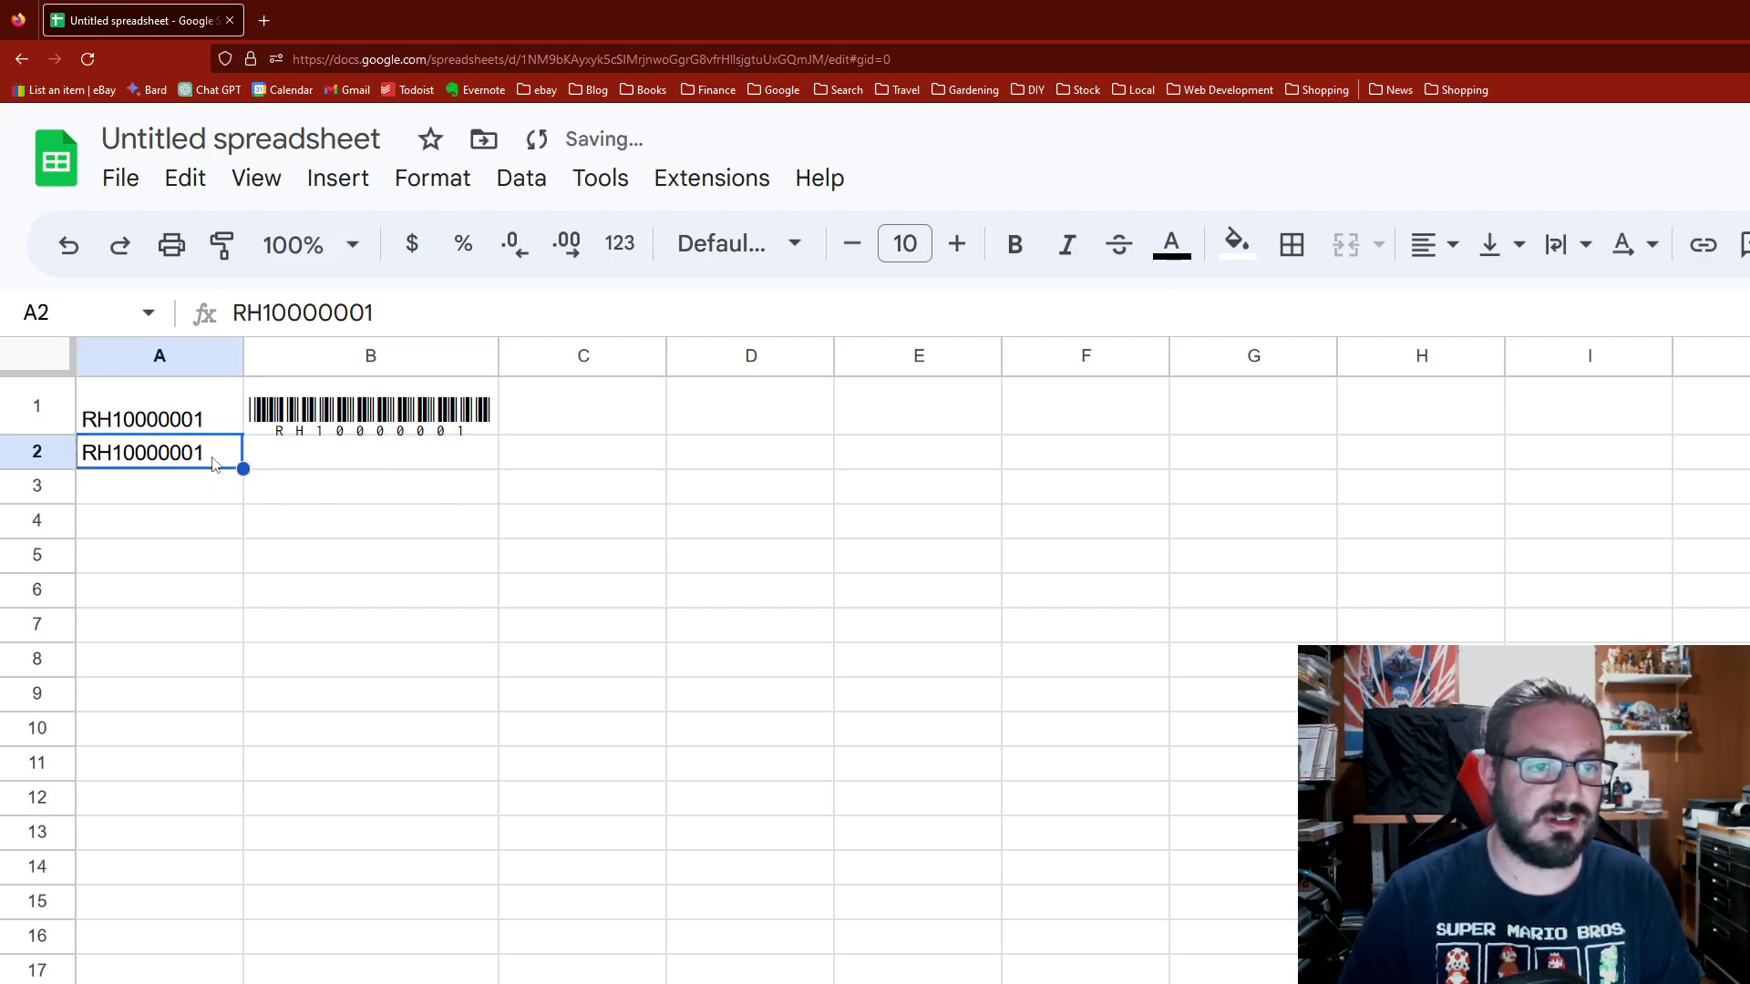
{"action": "left_click", "coordinate": [420, 328]}
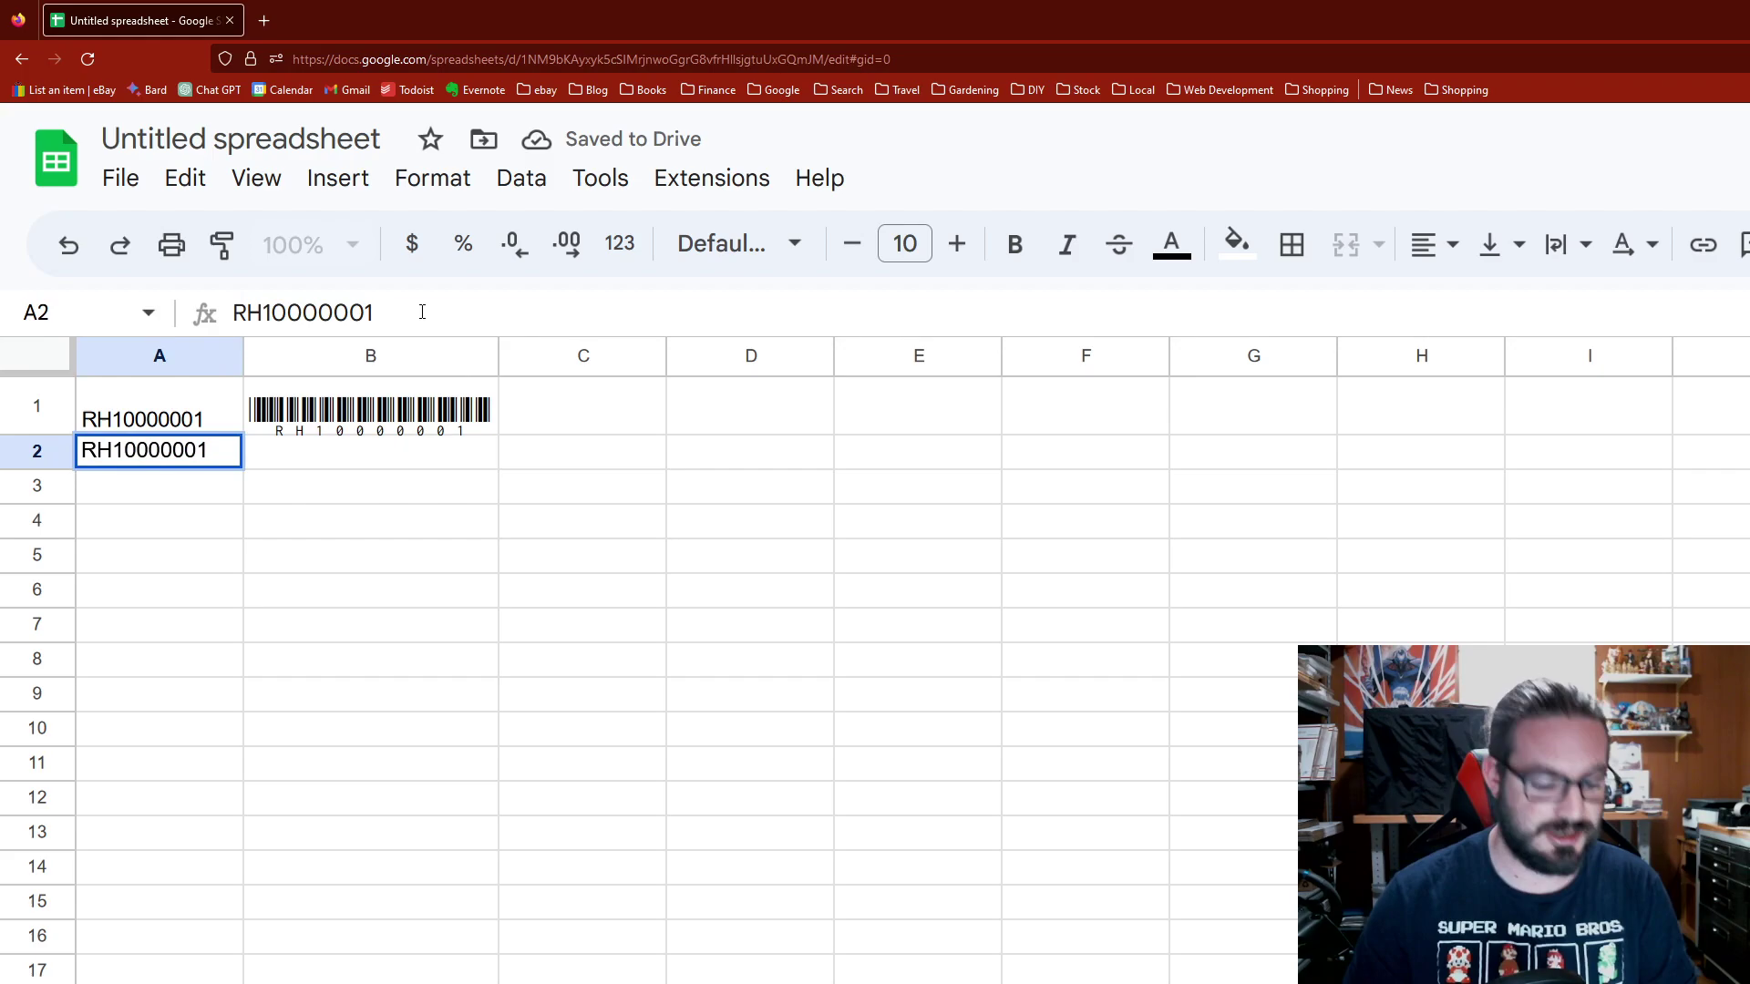
{"action": "key", "text": "BackSpace"}
{"action": "type", "text": "2"}
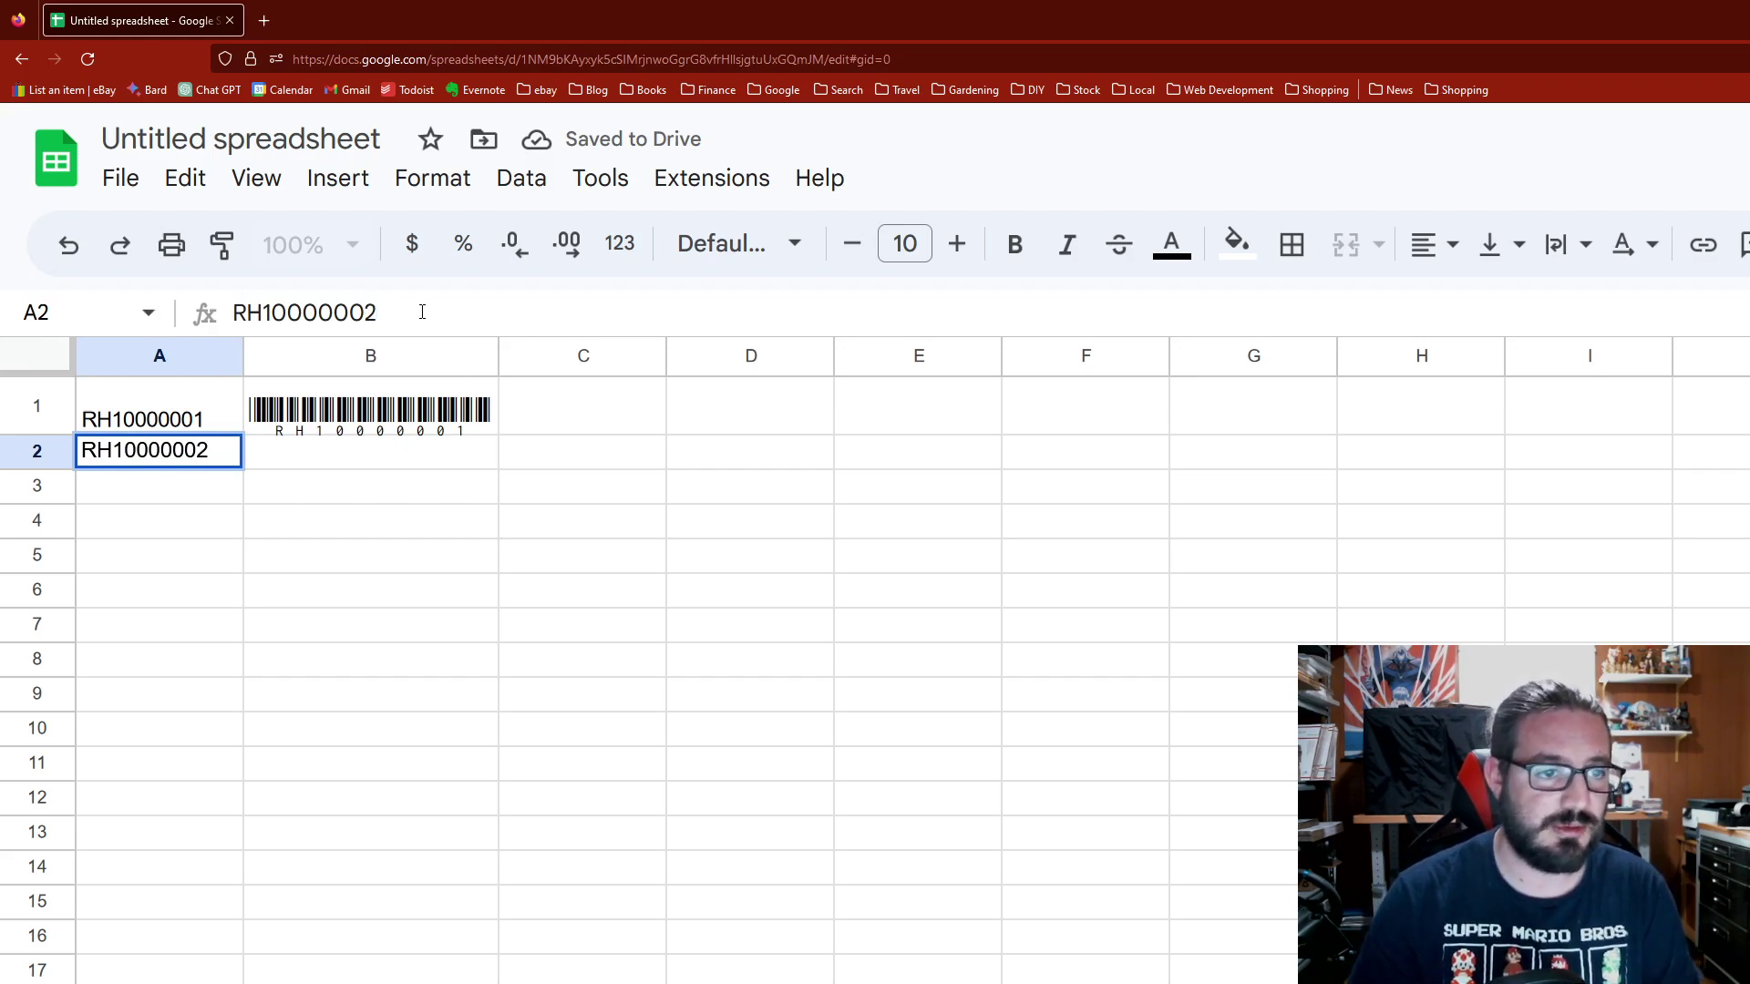
{"action": "key", "text": "Return"}
Step: Copy B1's barcode formula to B2, then fill A1:B2 down to row 22
{"action": "left_click", "coordinate": [475, 418]}
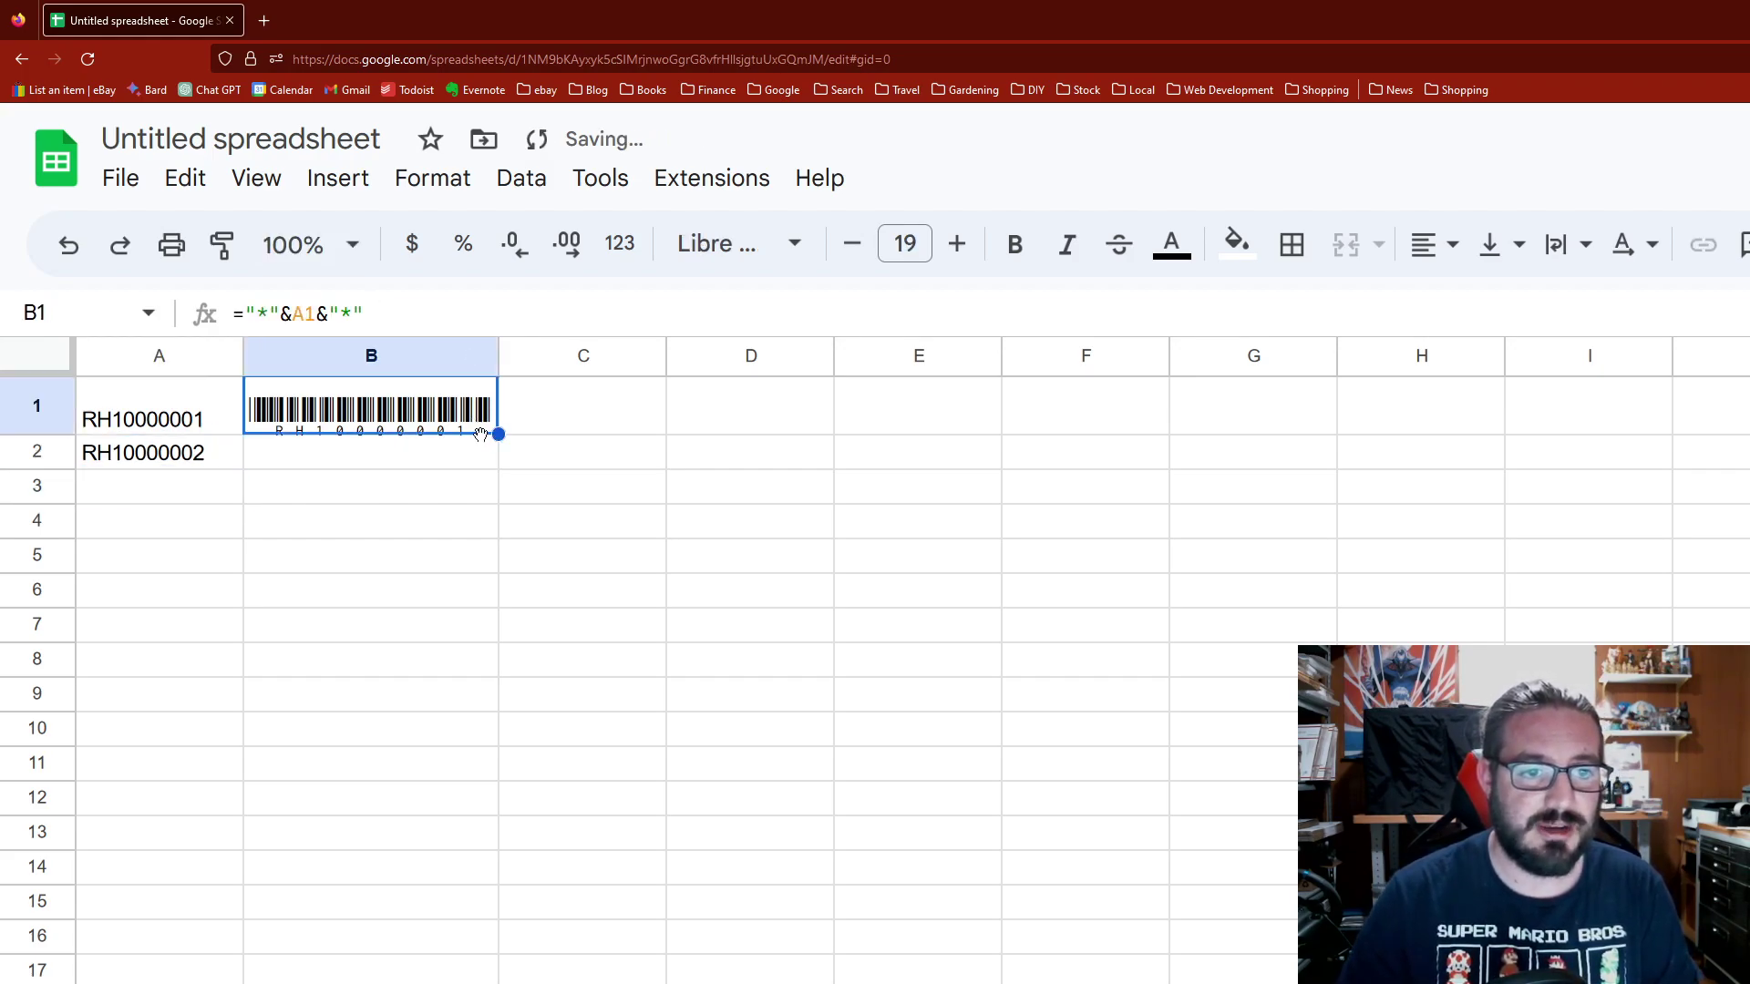
{"action": "left_click_drag", "start_coordinate": [499, 434], "coordinate": [492, 463]}
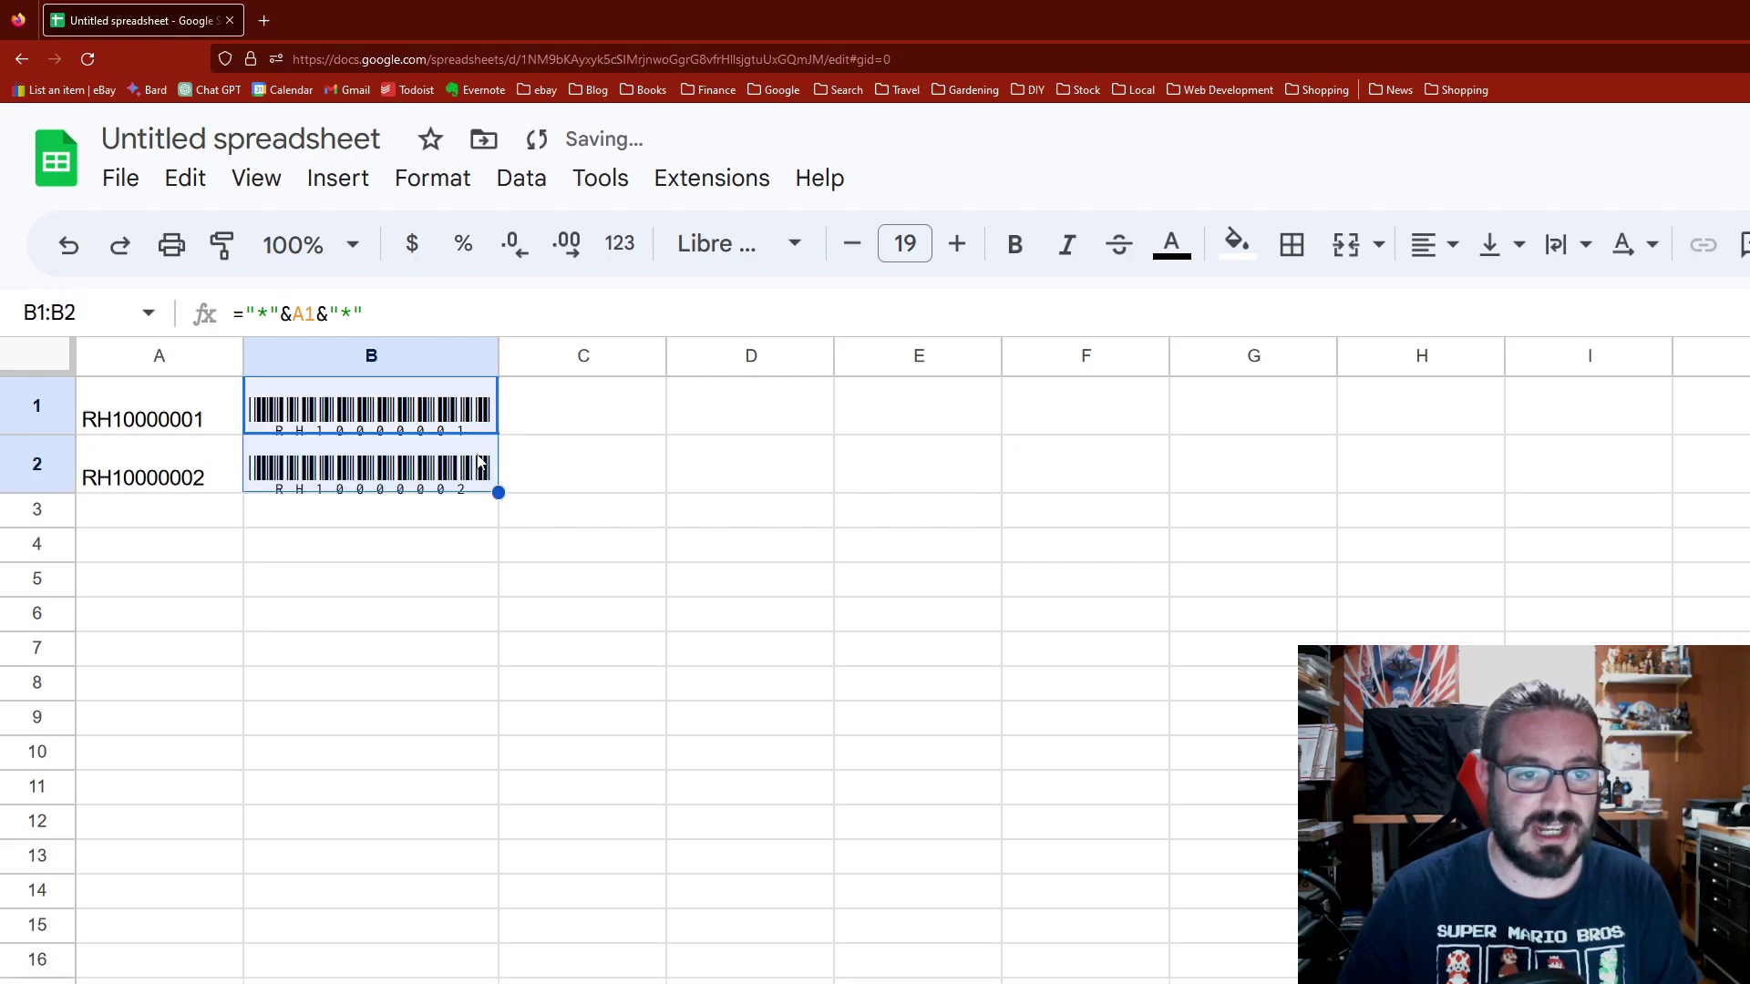
{"action": "left_click_drag", "start_coordinate": [219, 407], "coordinate": [363, 467]}
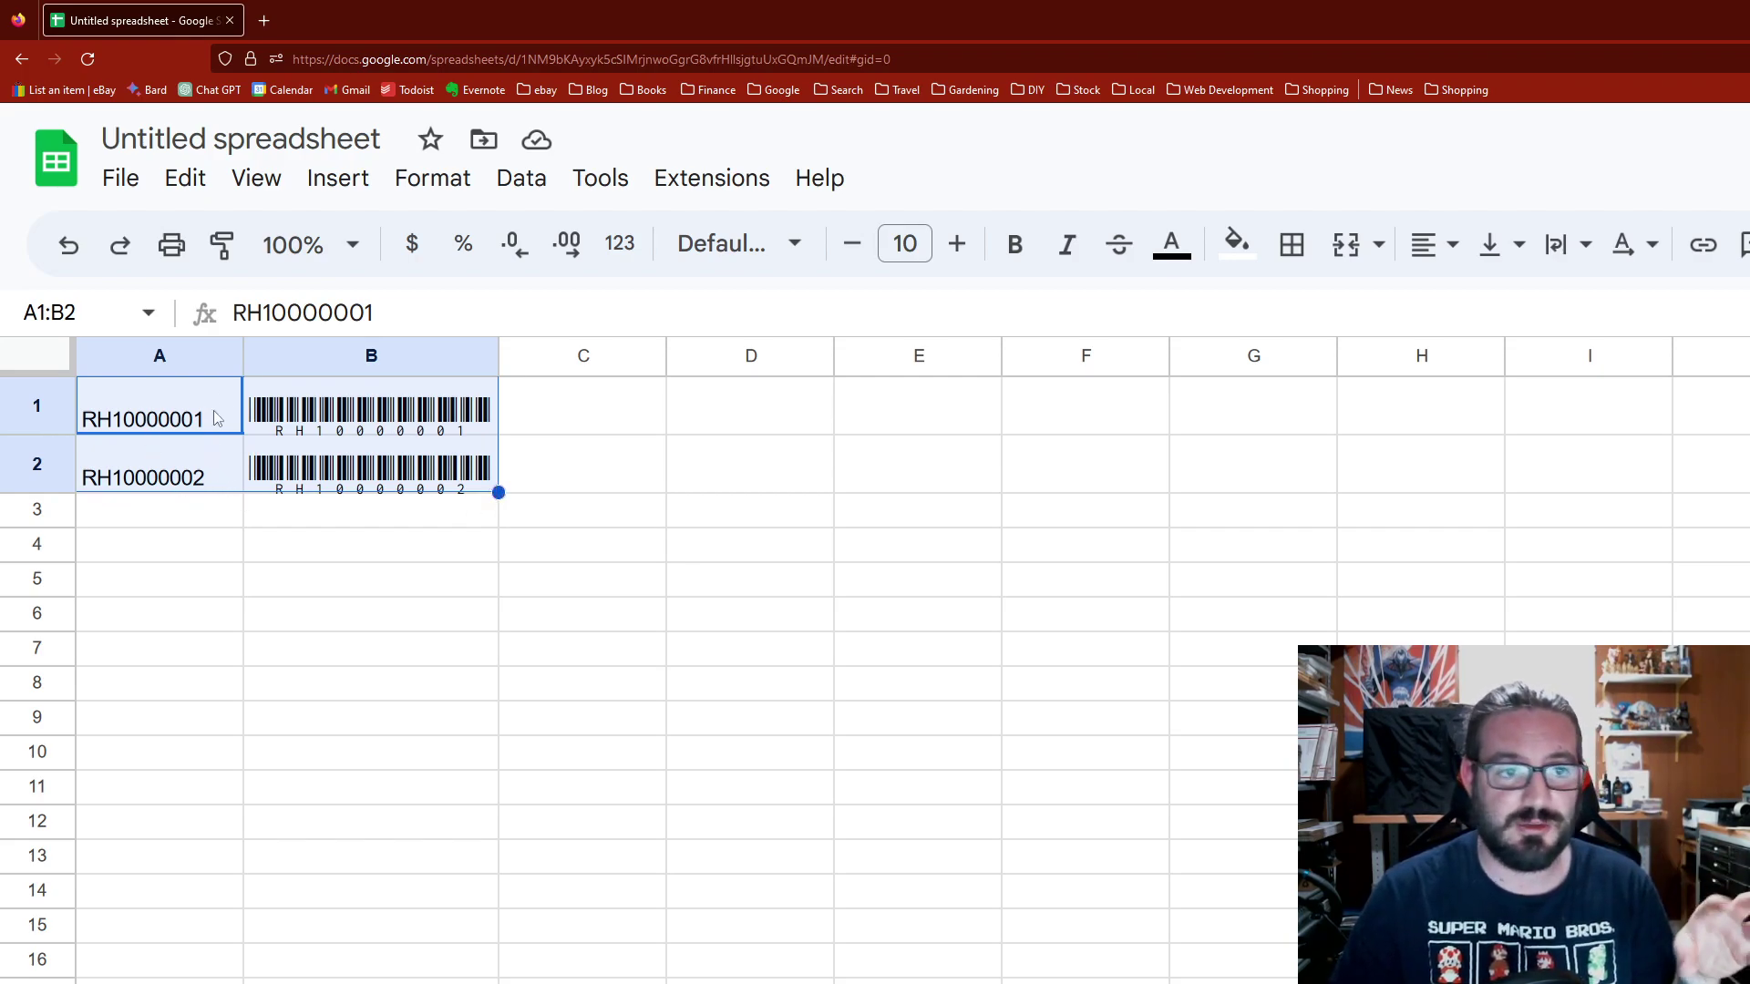
{"action": "left_click", "coordinate": [382, 406]}
{"action": "key", "text": "Down"}
{"action": "key", "text": "Up"}
{"action": "key", "text": "Down"}
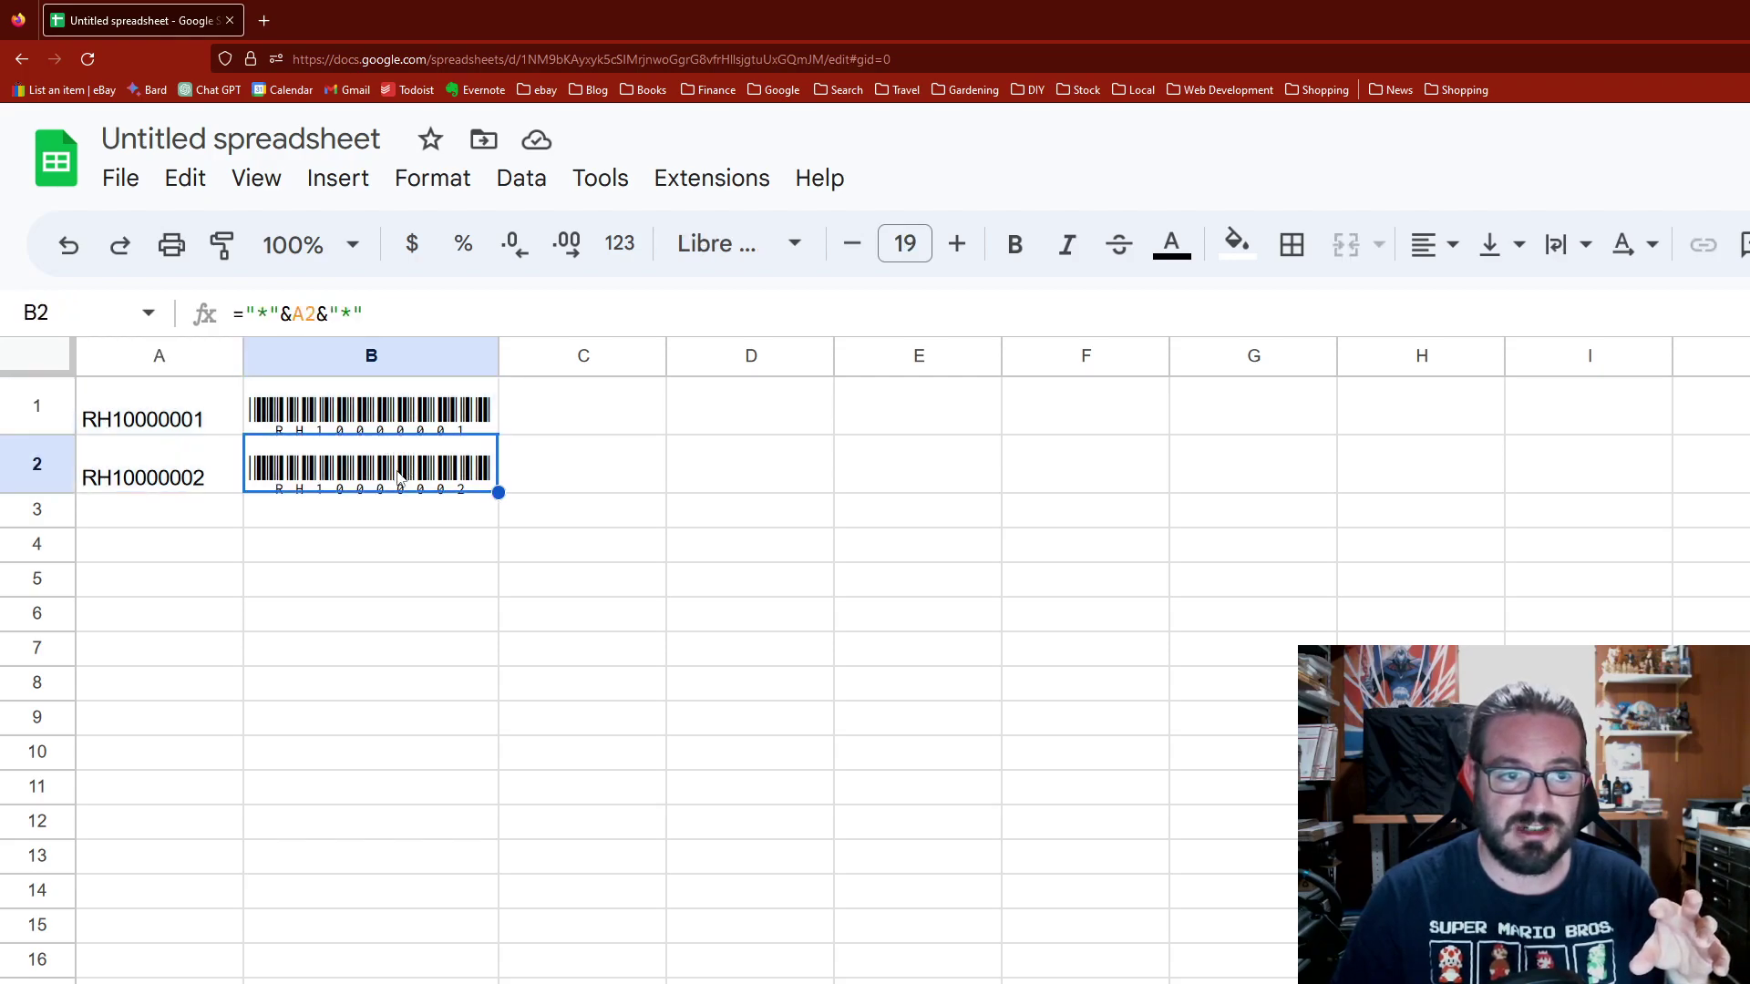
{"action": "left_click_drag", "start_coordinate": [91, 414], "coordinate": [517, 979]}
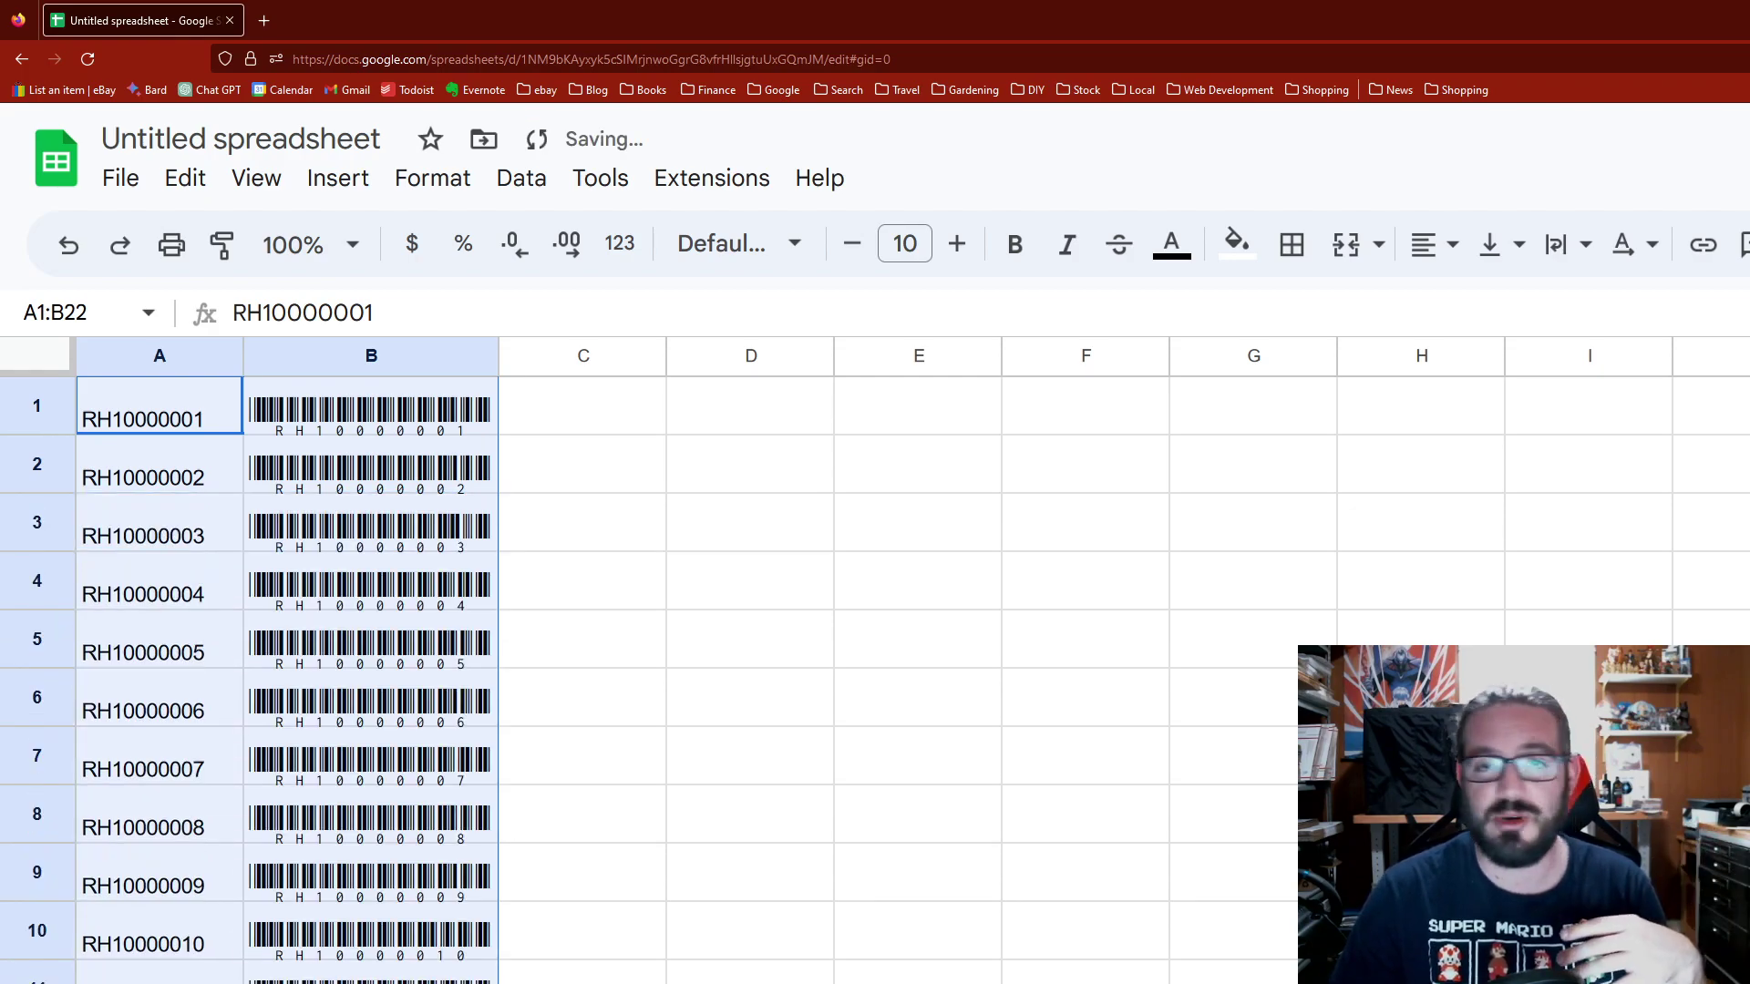
{"action": "left_click", "coordinate": [286, 893]}
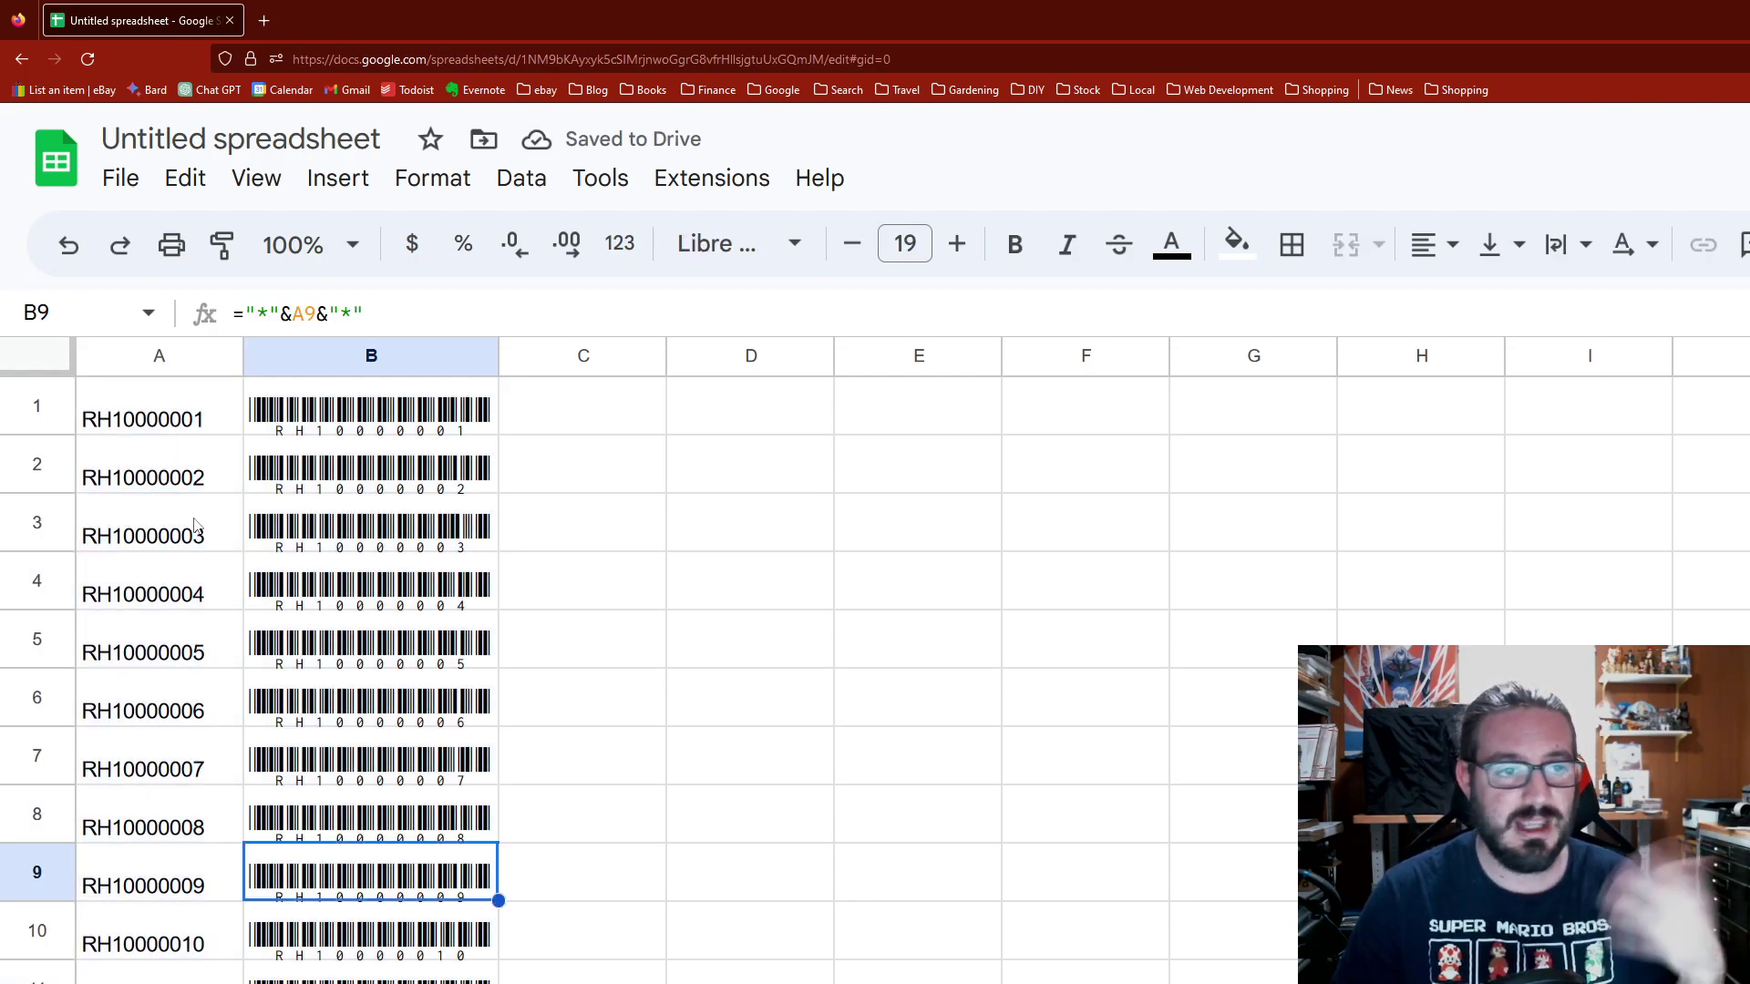
Step: Hide ID column A using its header's right-click Hide column option
{"action": "right_click", "coordinate": [155, 379]}
{"action": "left_click", "coordinate": [153, 364]}
{"action": "right_click", "coordinate": [153, 364]}
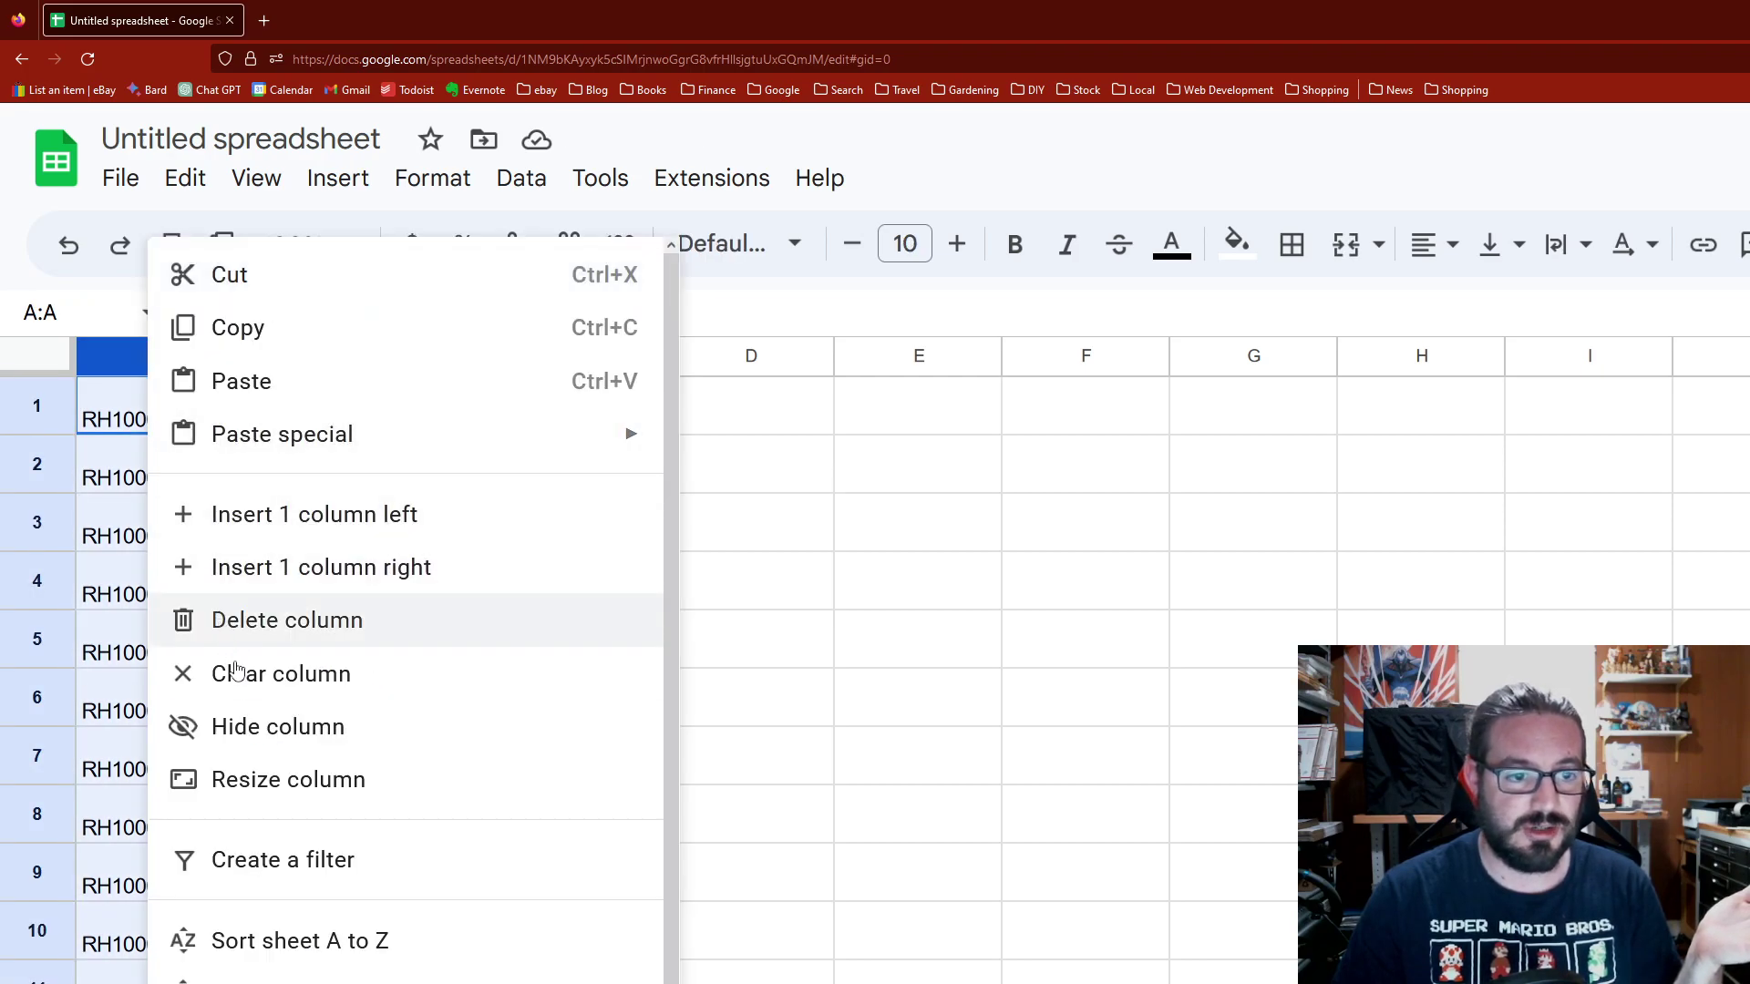
{"action": "left_click", "coordinate": [104, 451]}
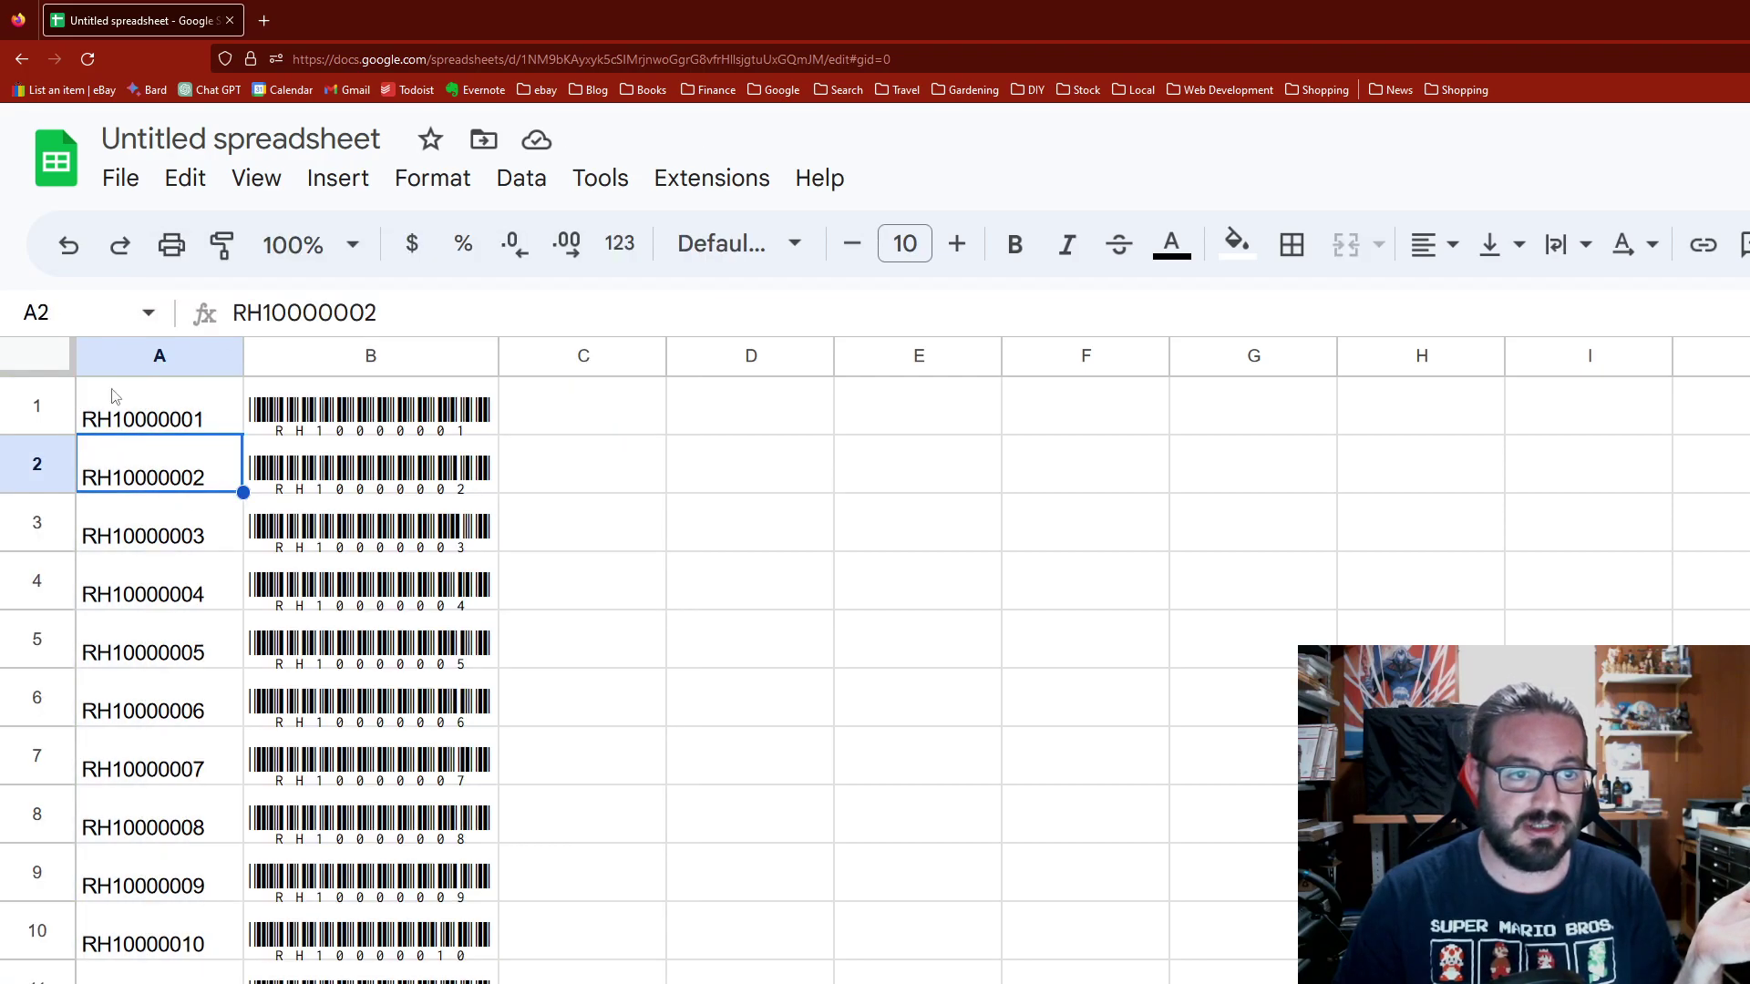
{"action": "right_click", "coordinate": [167, 362]}
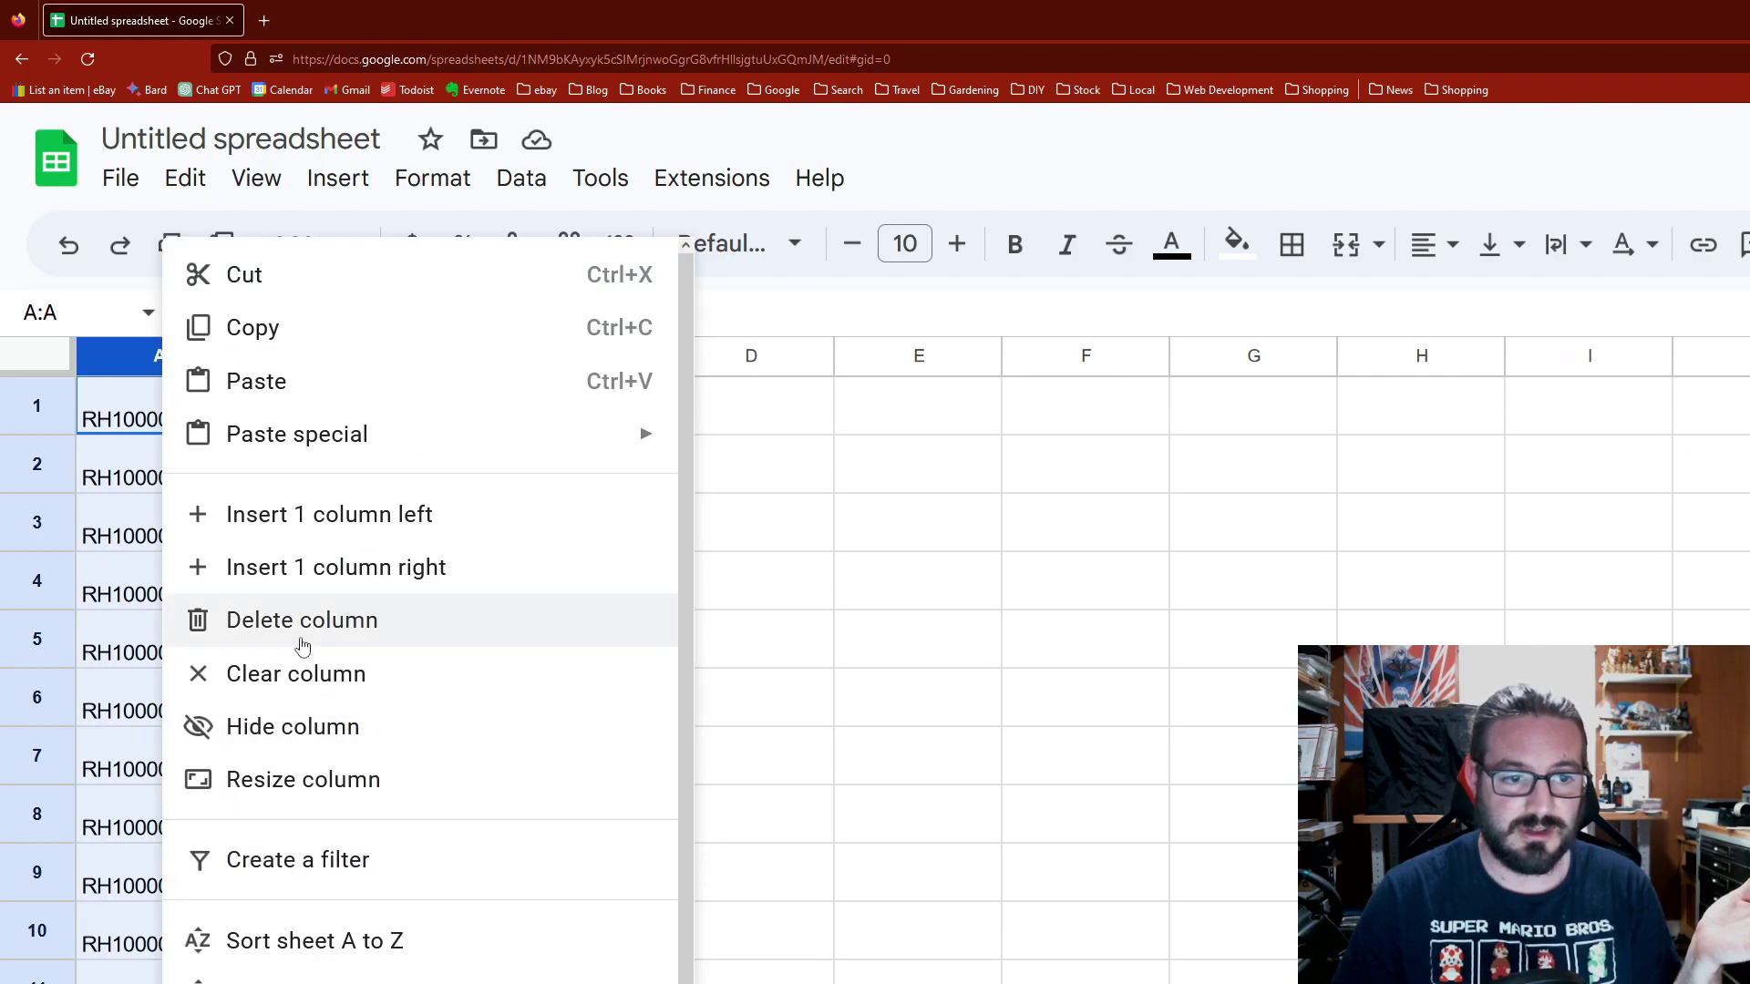
{"action": "left_click", "coordinate": [311, 729]}
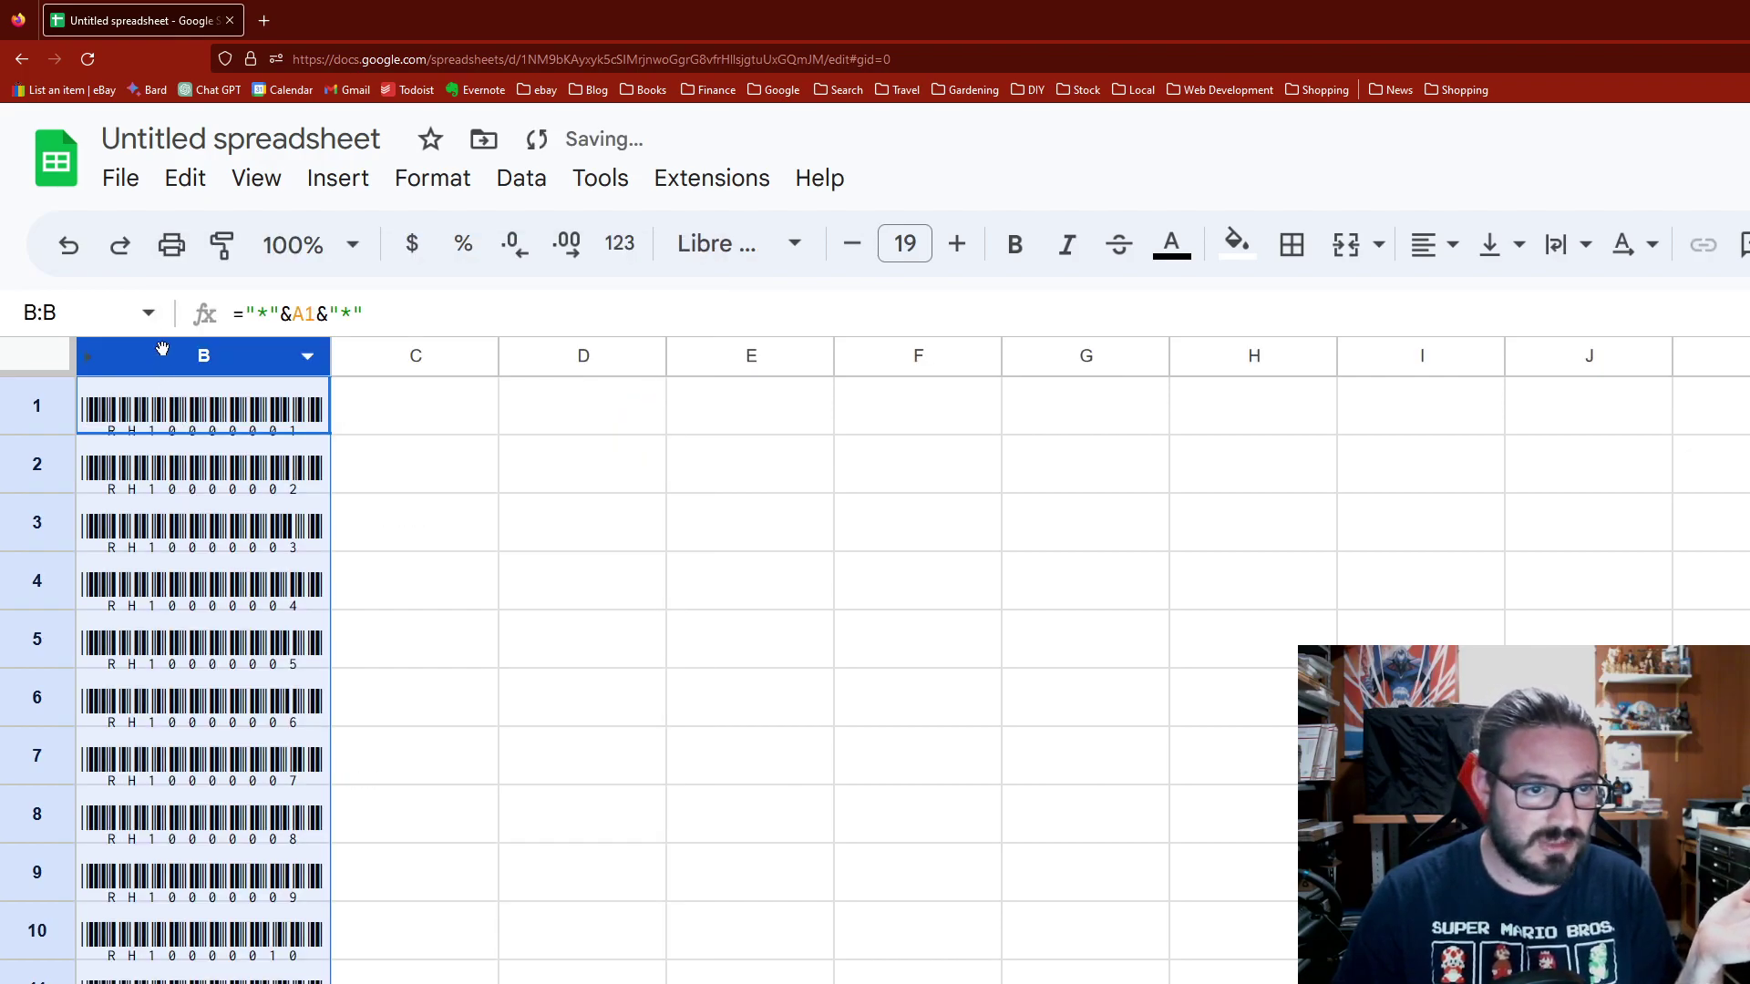
{"action": "right_click", "coordinate": [63, 353]}
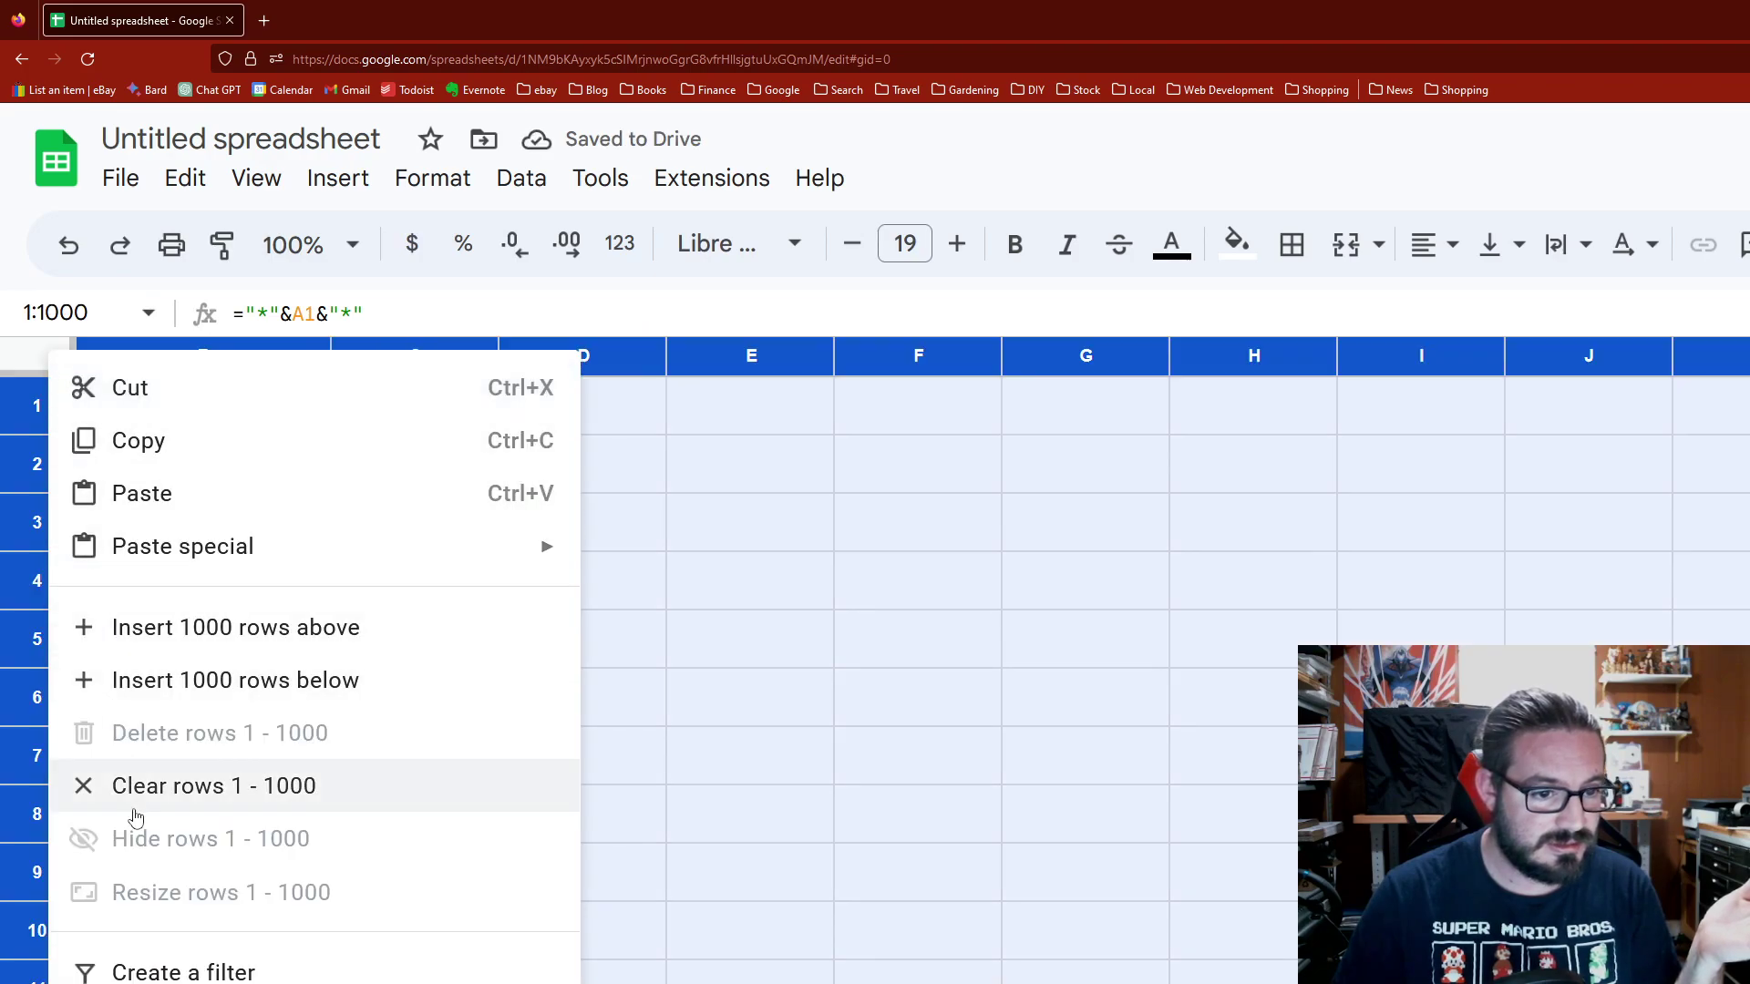
{"action": "left_click", "coordinate": [687, 756]}
{"action": "key", "text": "ctrl+z"}
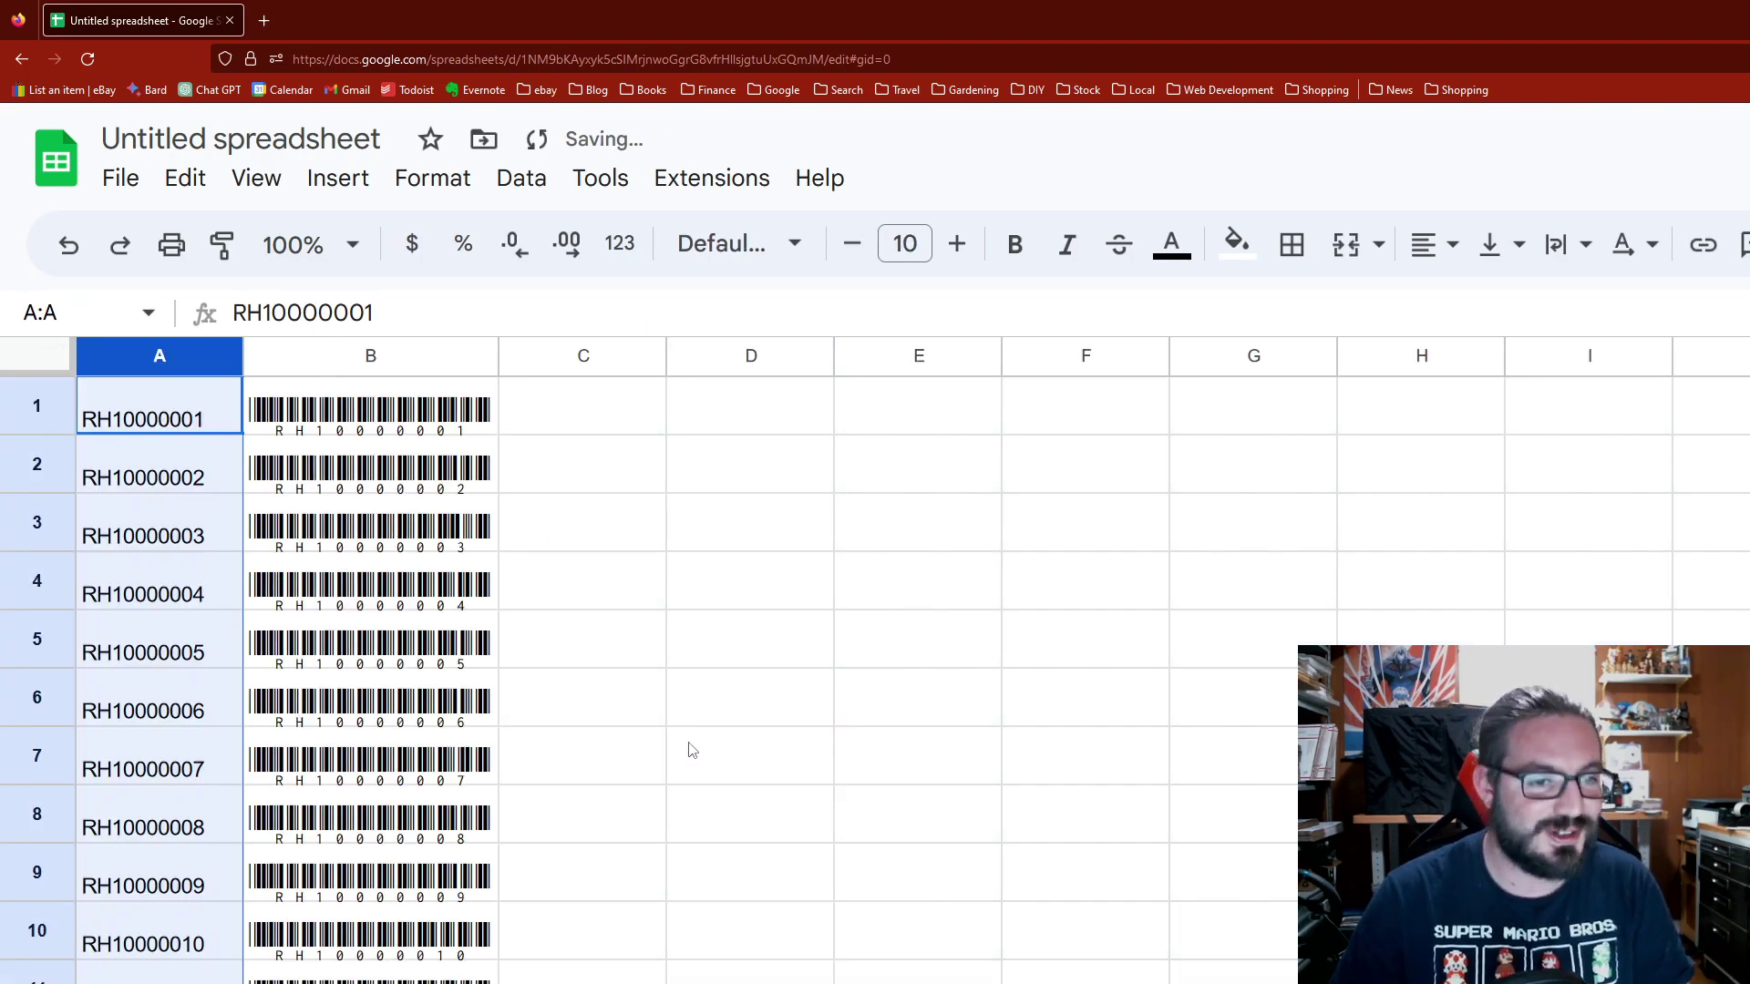
{"action": "right_click", "coordinate": [97, 355]}
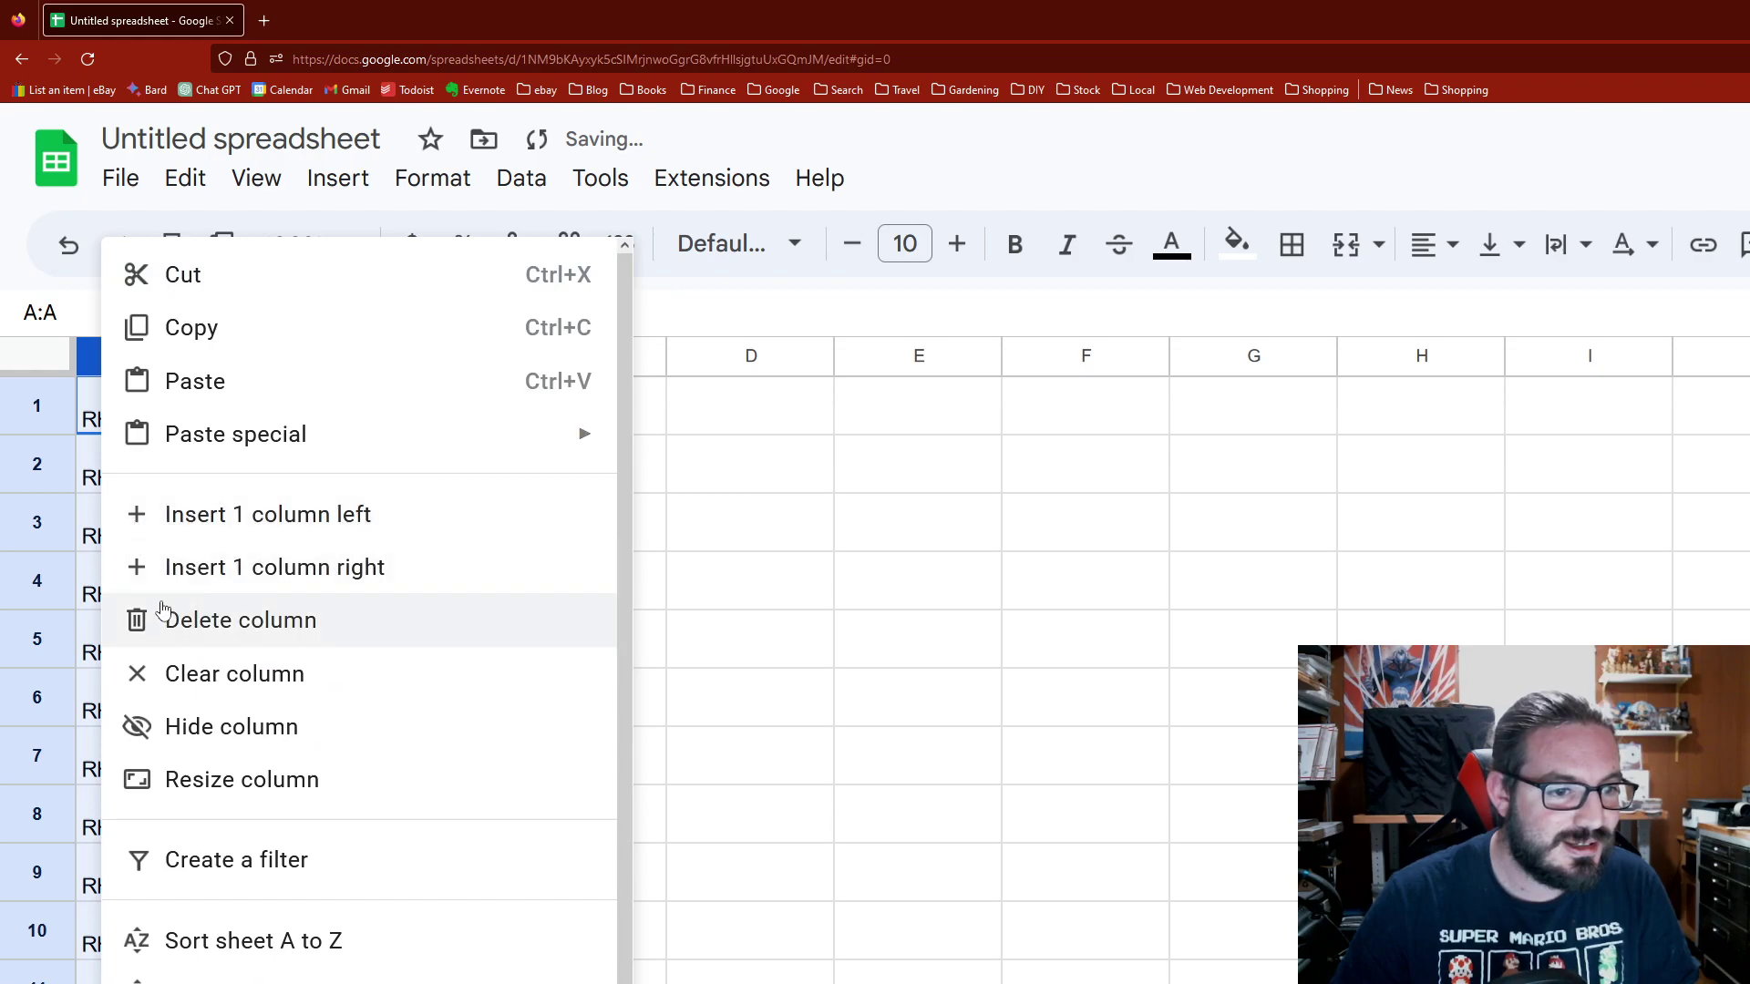
{"action": "left_click", "coordinate": [188, 743]}
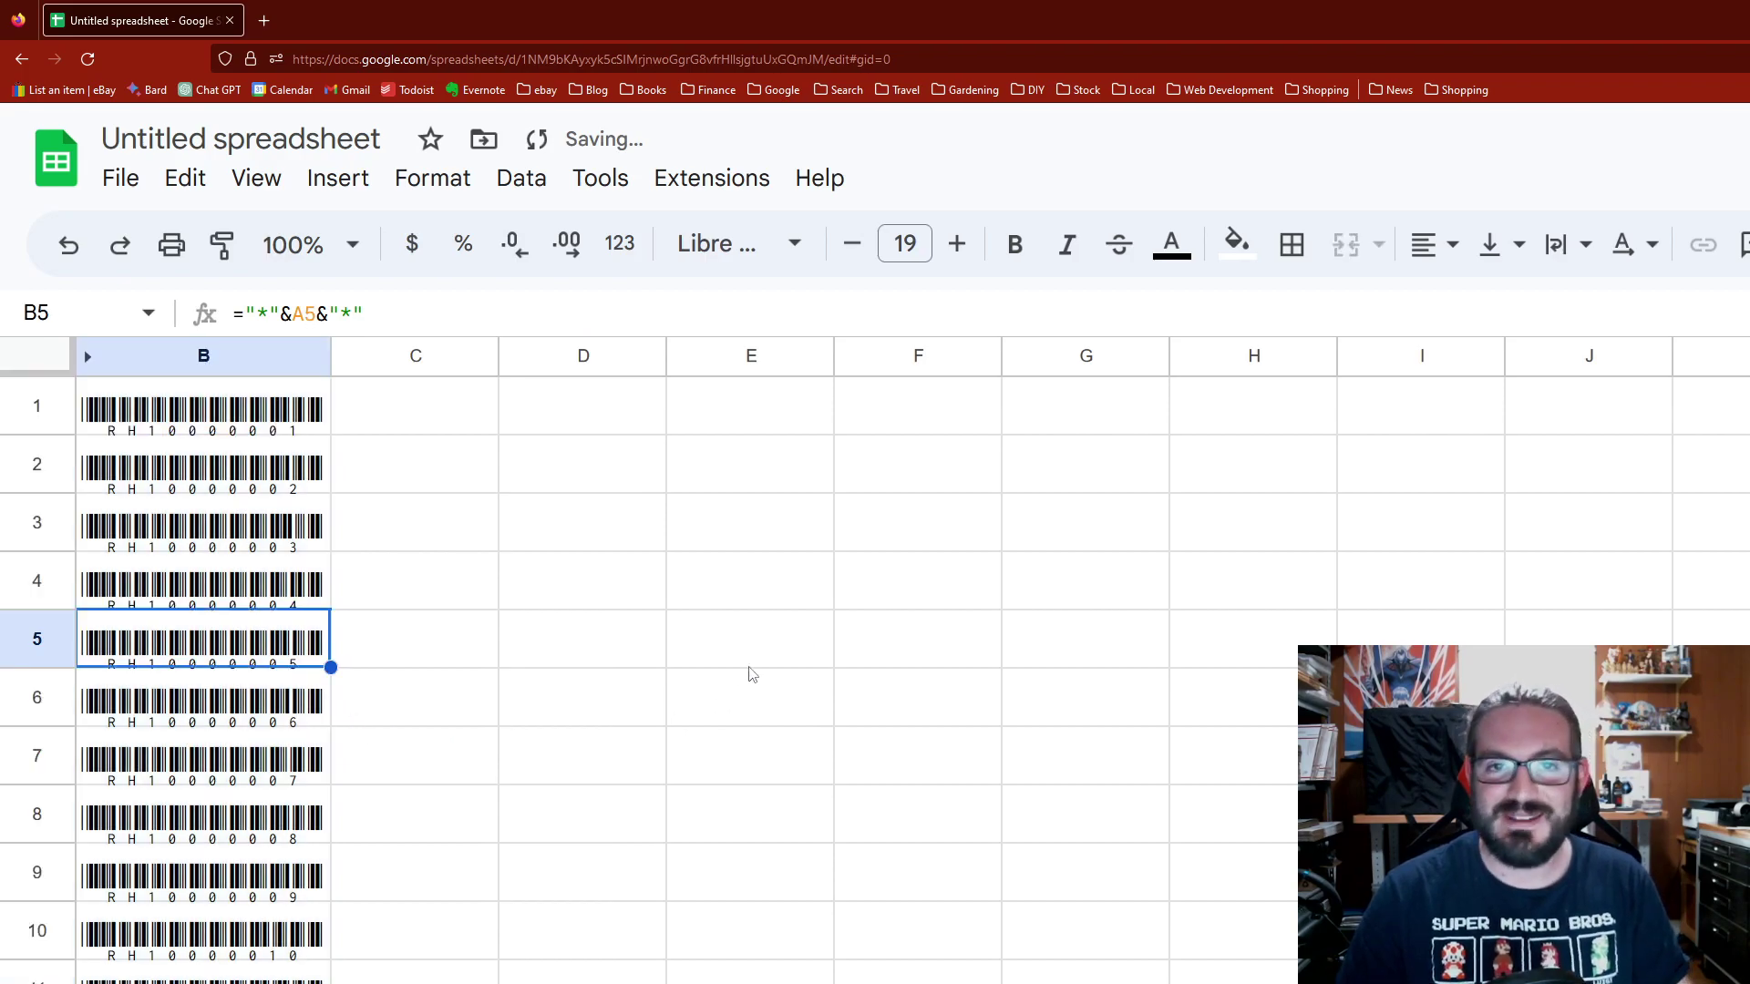